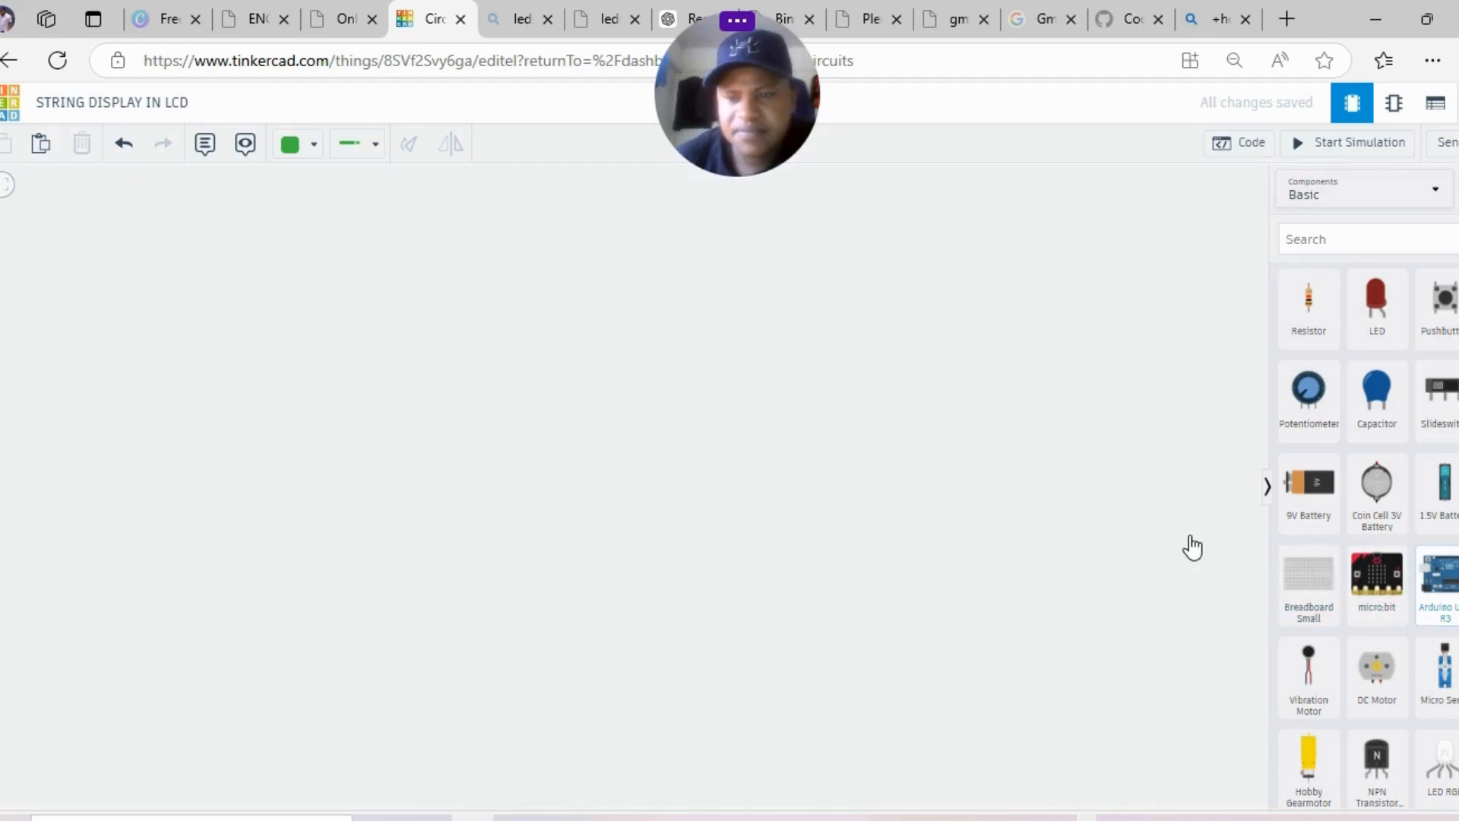
- Place an Arduino Uno, a small breadboard to its right, and a potentiometer above the breadboard
{"action": "left_click", "coordinate": [456, 345]}
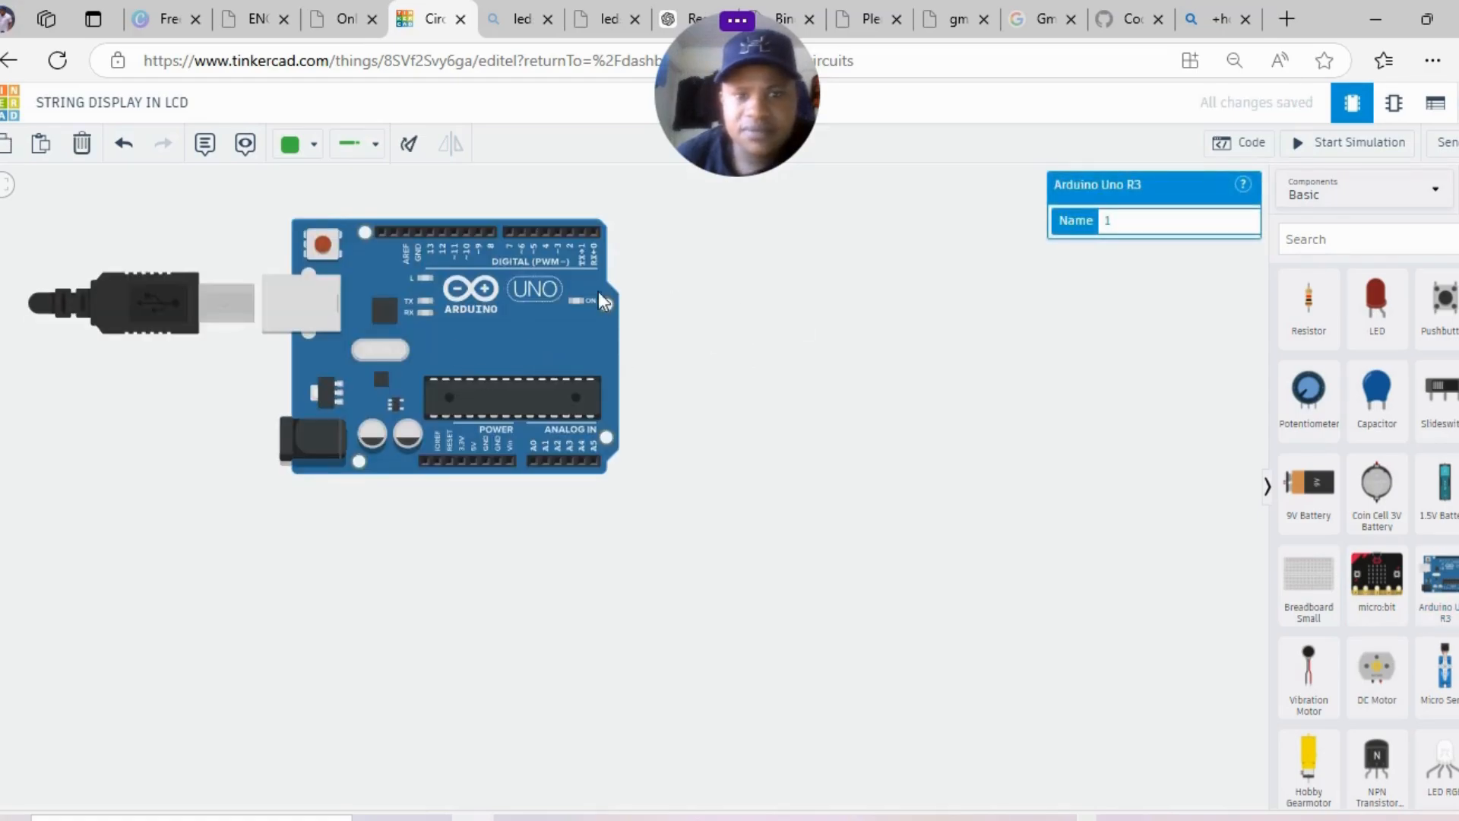
{"action": "left_click_drag", "start_coordinate": [507, 320], "coordinate": [394, 347]}
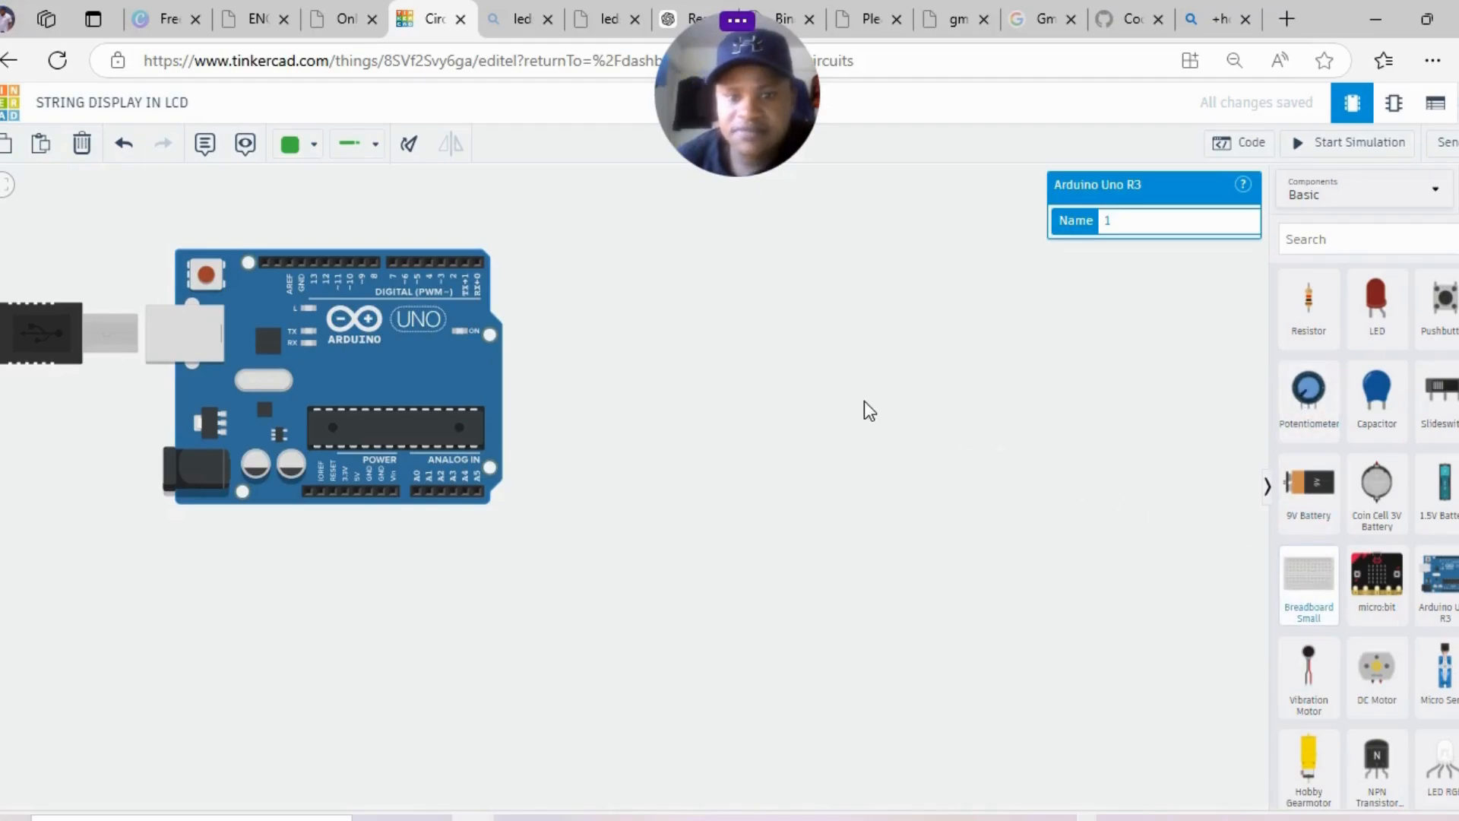
{"action": "left_click_drag", "start_coordinate": [865, 400], "coordinate": [906, 465]}
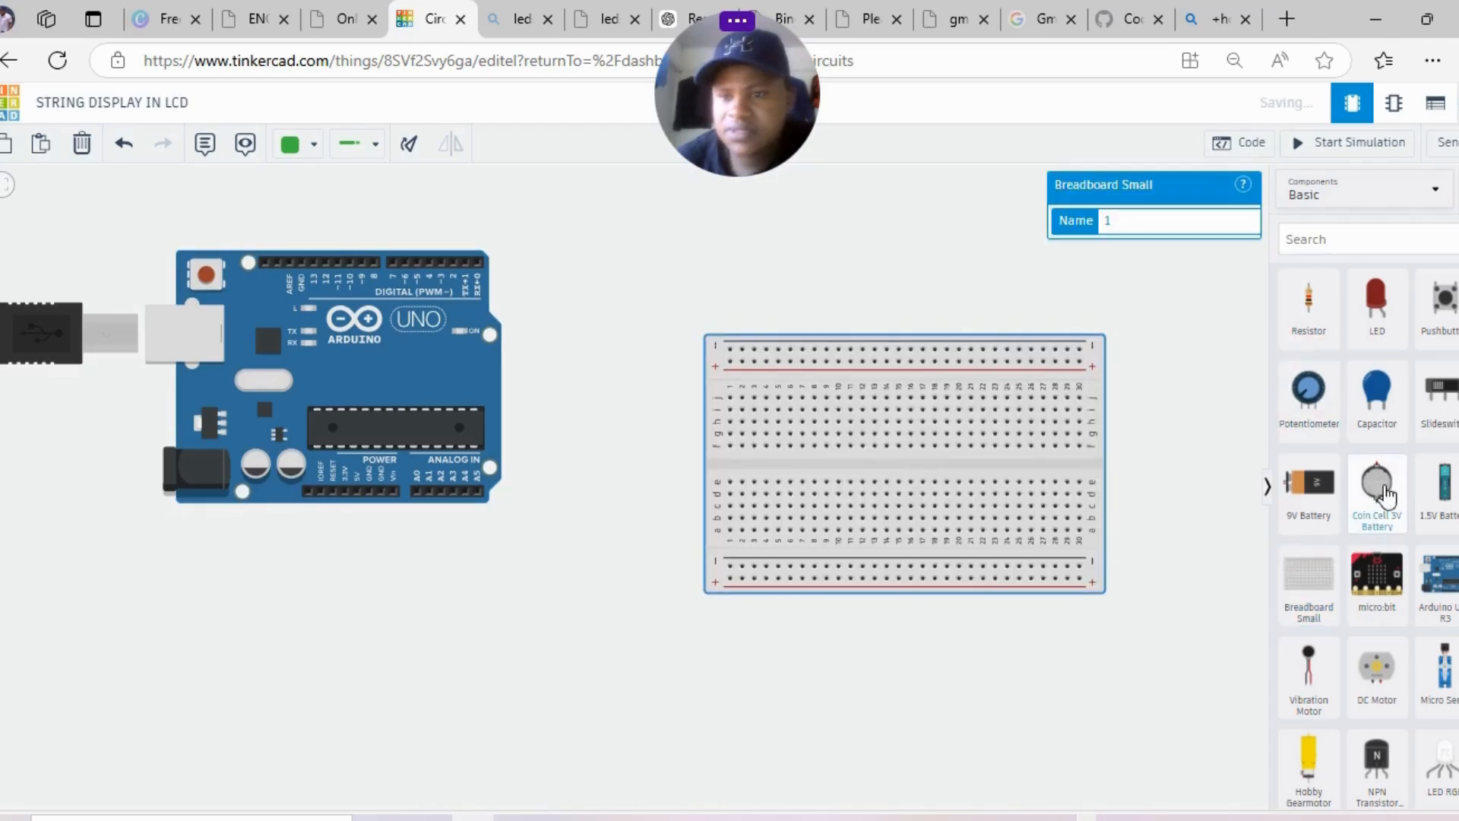
{"action": "left_click_drag", "start_coordinate": [1307, 394], "coordinate": [625, 226]}
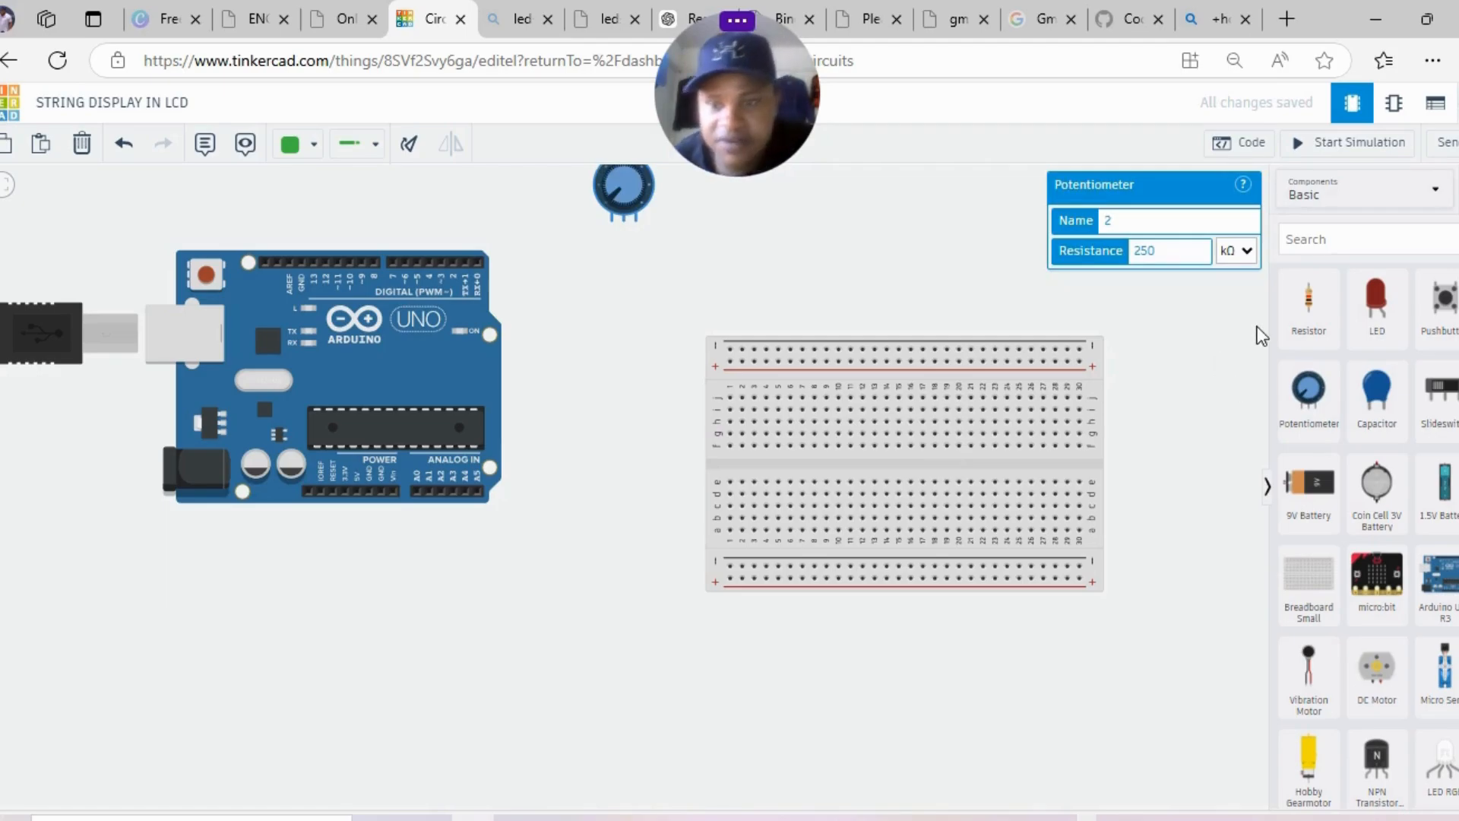
- Add a resistor near the top of the canvas, then search the components for LCD
{"action": "left_click", "coordinate": [1334, 239]}
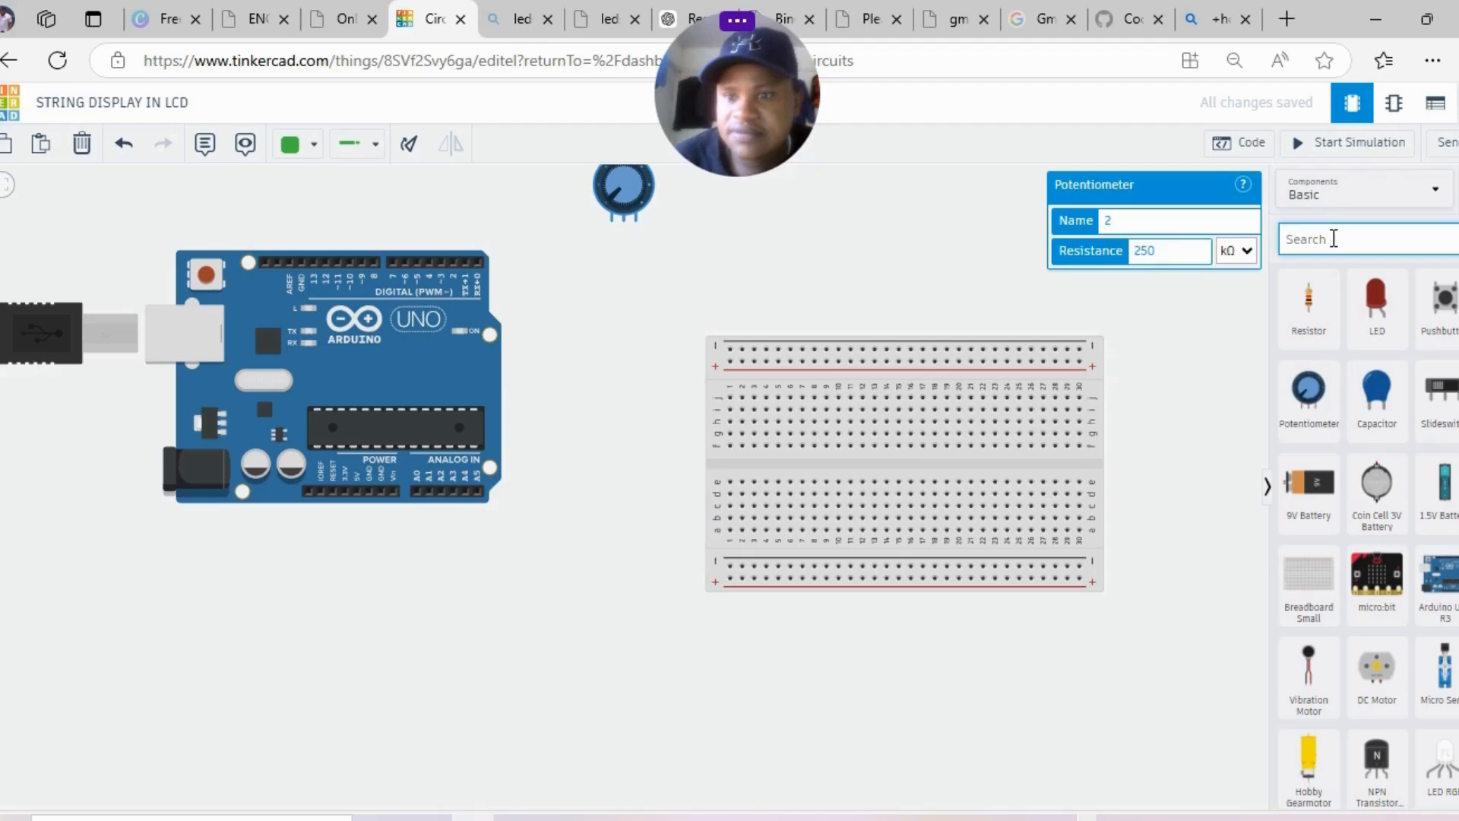
{"action": "left_click", "coordinate": [1309, 304]}
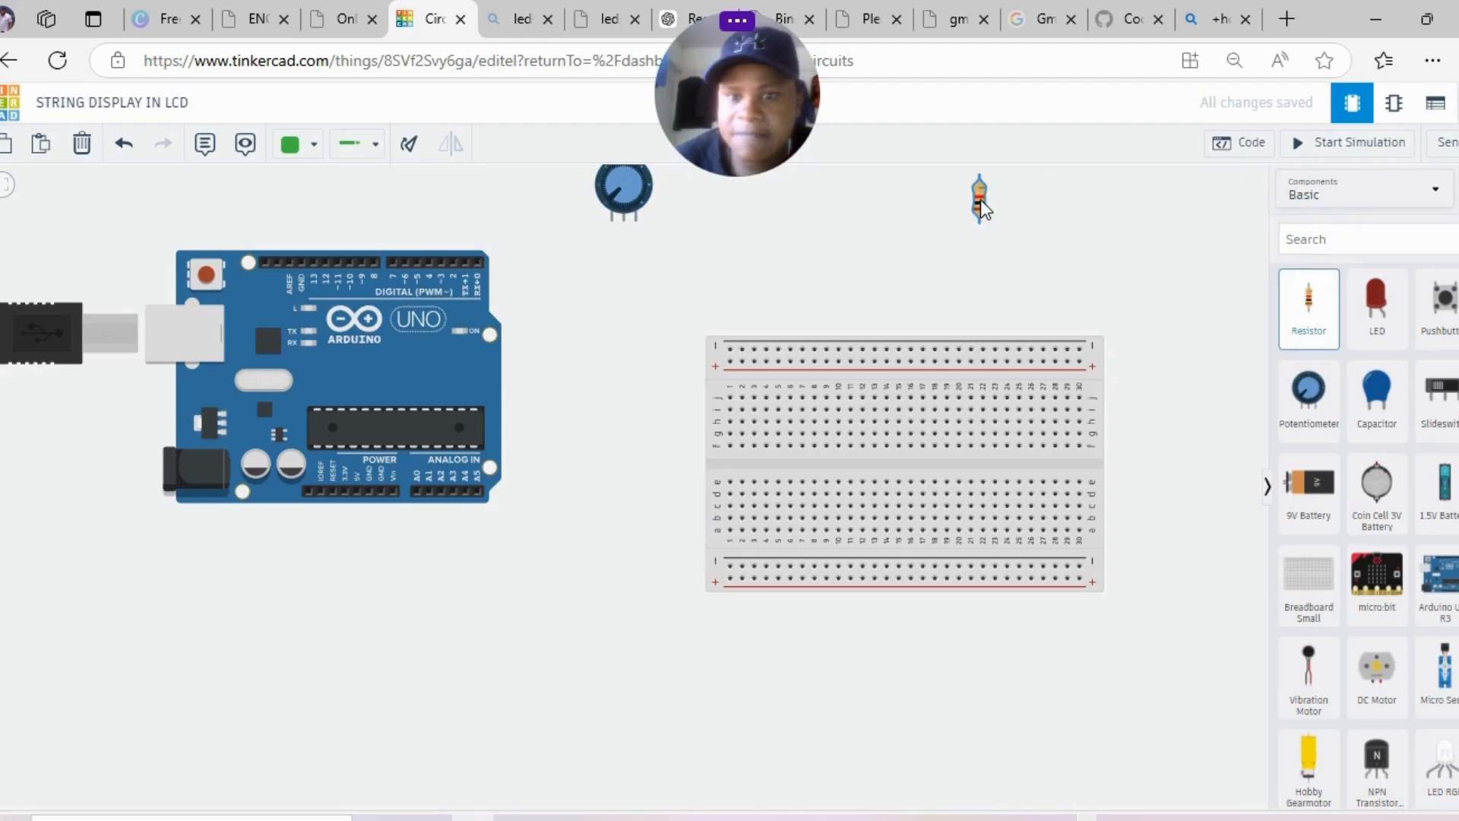
{"action": "left_click", "coordinate": [980, 196]}
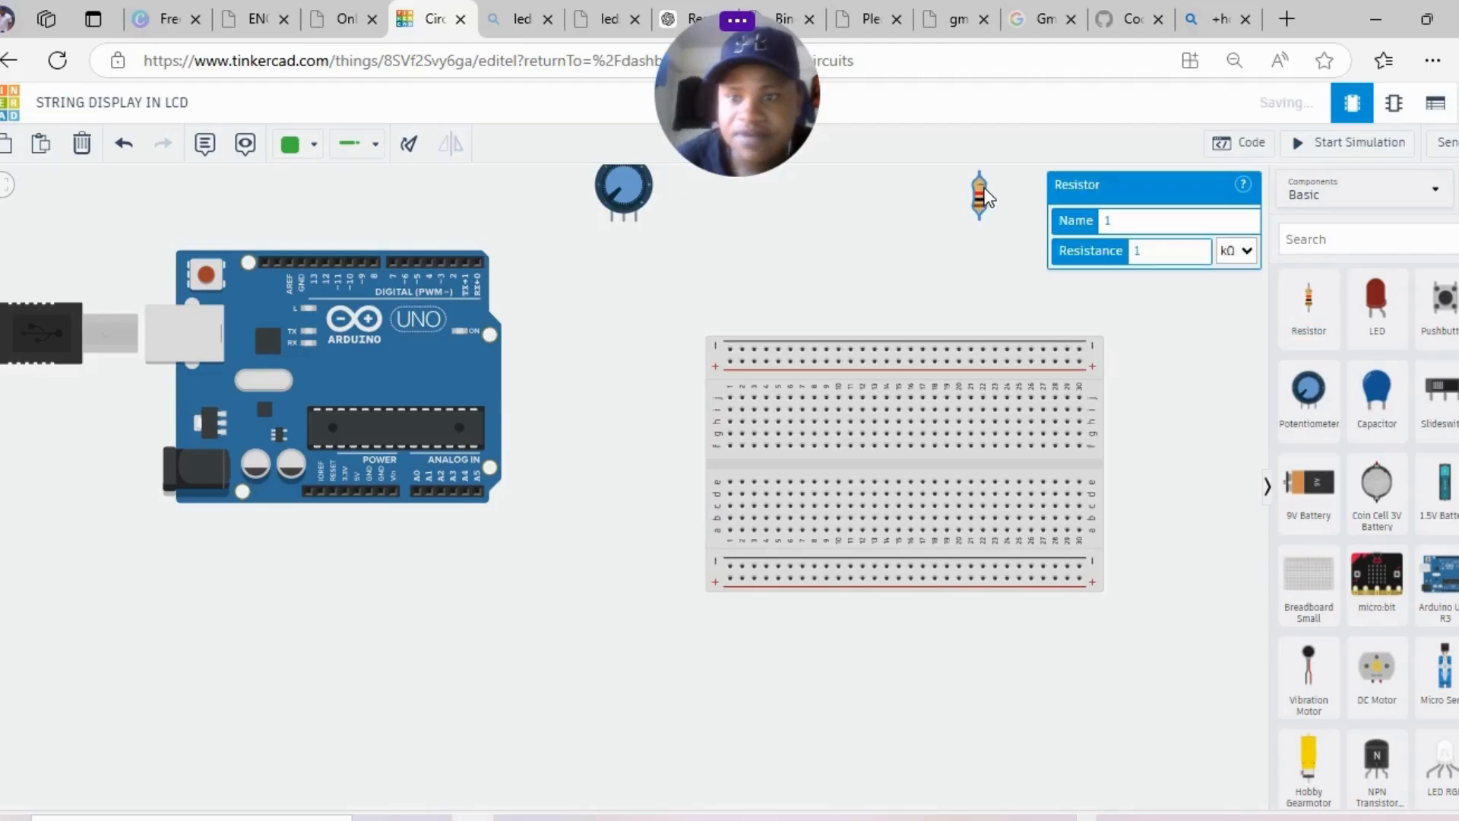
{"action": "left_click", "coordinate": [1172, 309]}
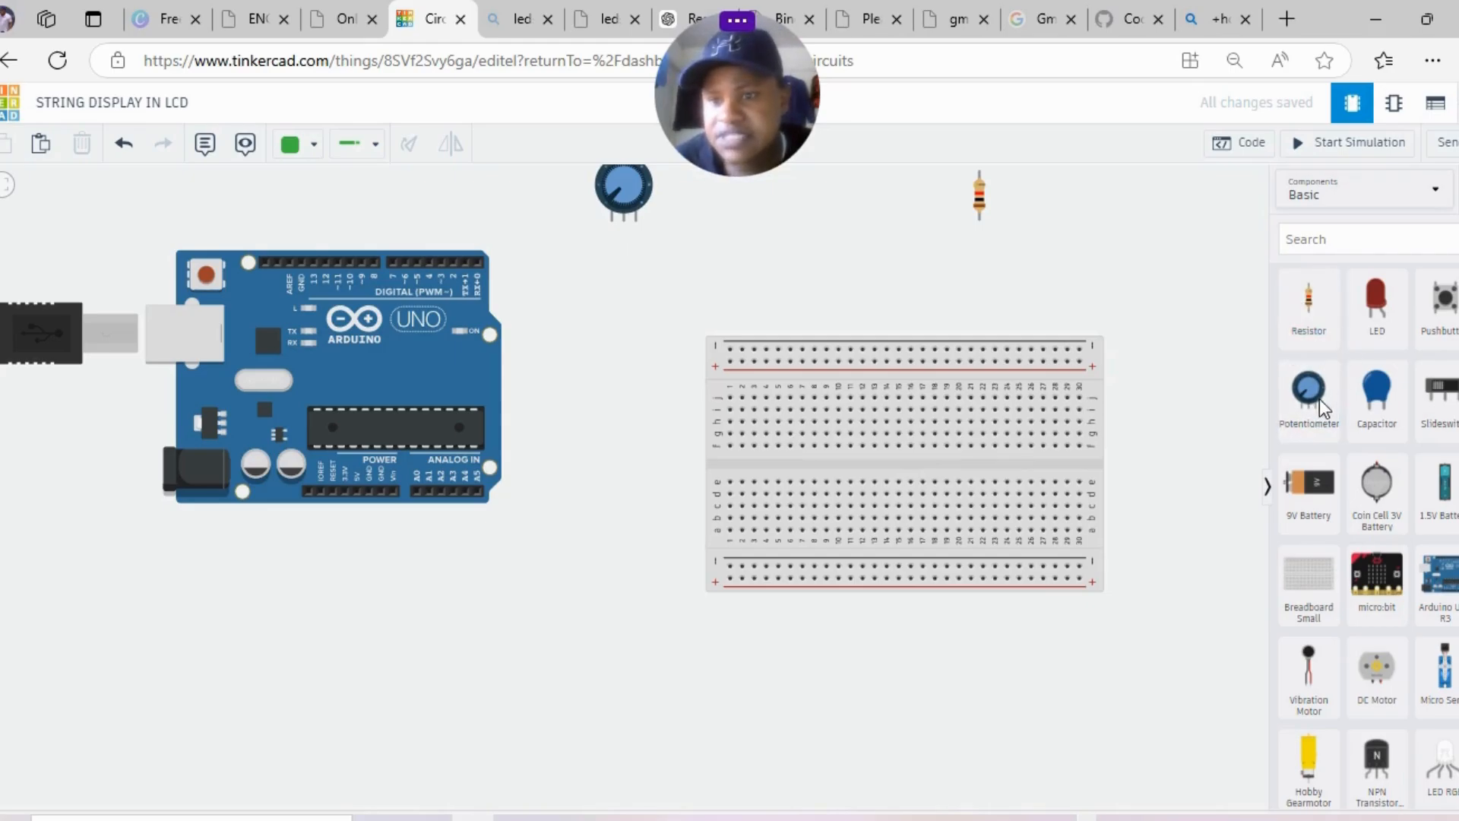
{"action": "left_click", "coordinate": [1294, 238]}
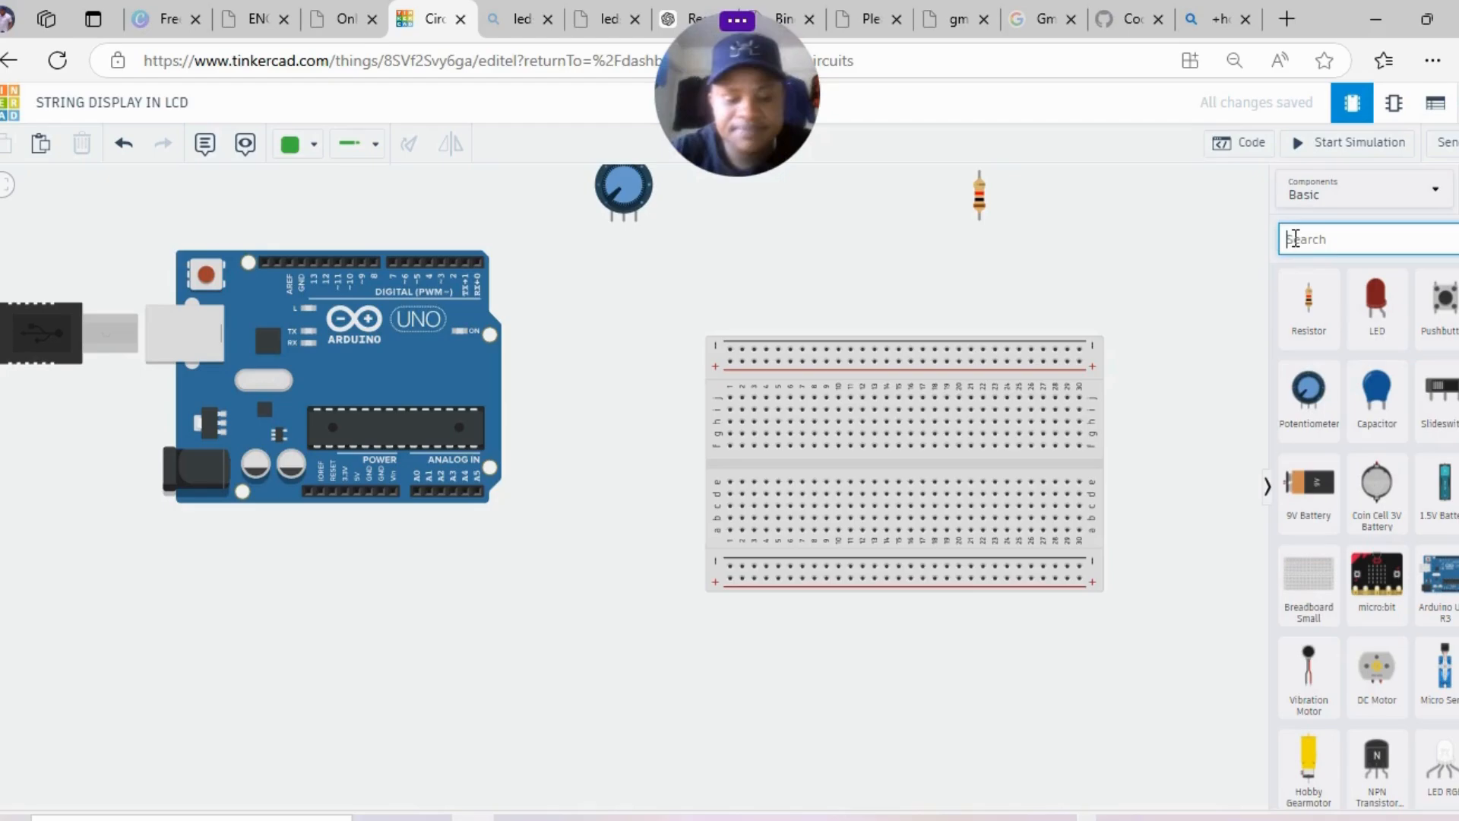
{"action": "type", "text": "LCD"}
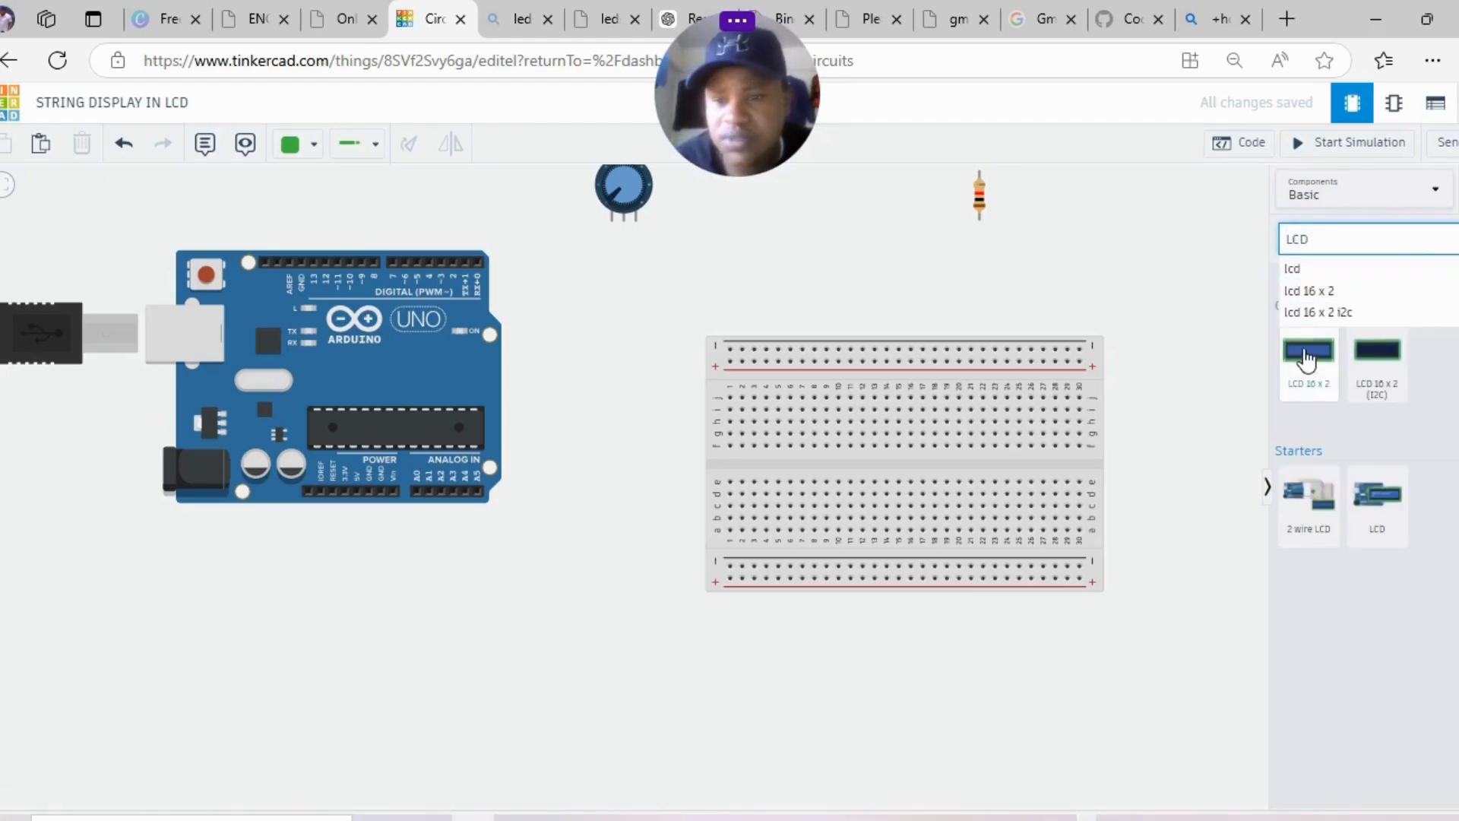
- Mount the 16x2 LCD over the breadboard, move the Arduino down-right, and nudge the potentiometer right
{"action": "left_click_drag", "start_coordinate": [1307, 358], "coordinate": [1005, 486]}
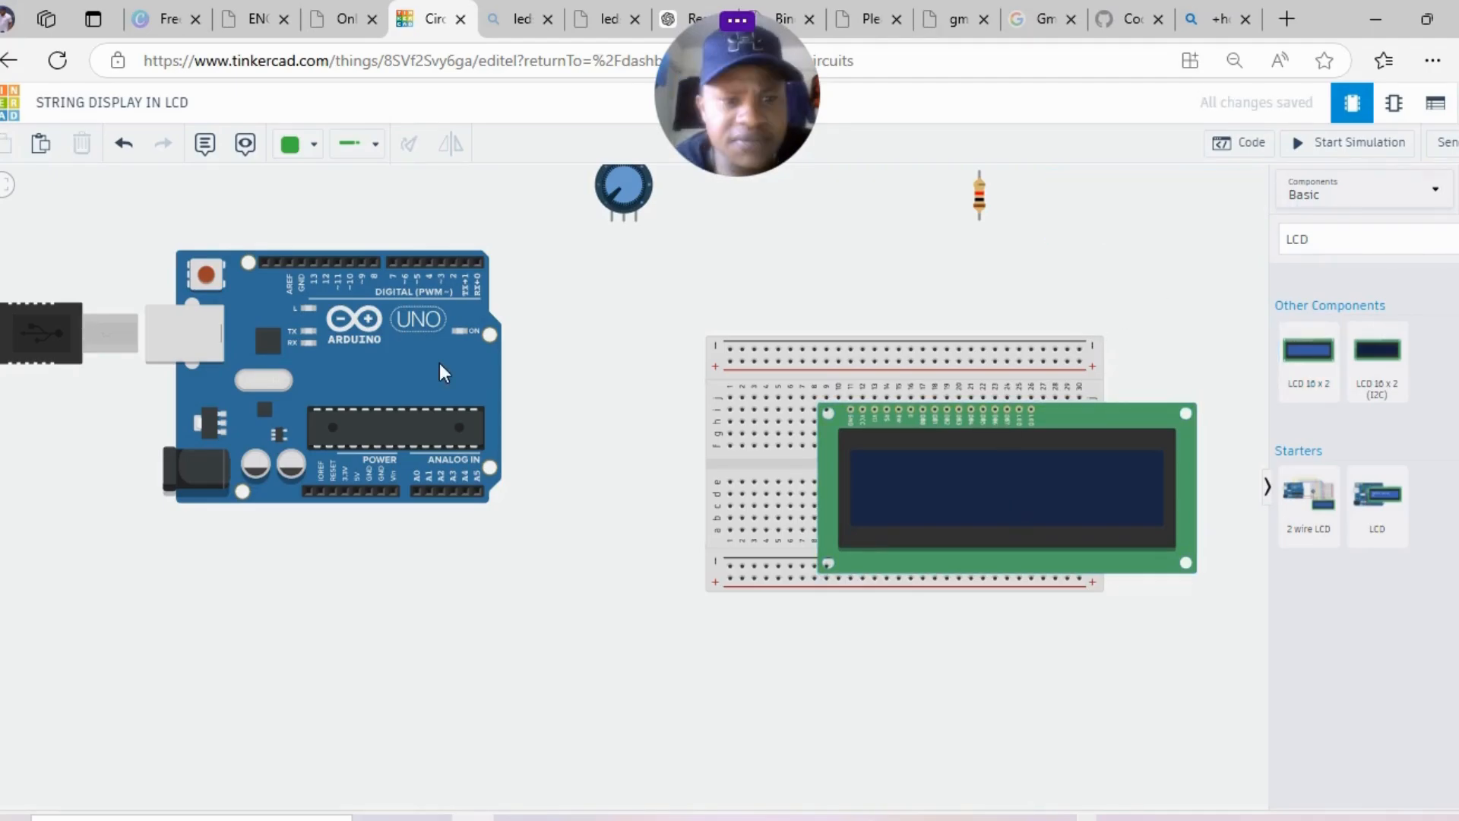
{"action": "left_click_drag", "start_coordinate": [502, 482], "coordinate": [567, 592]}
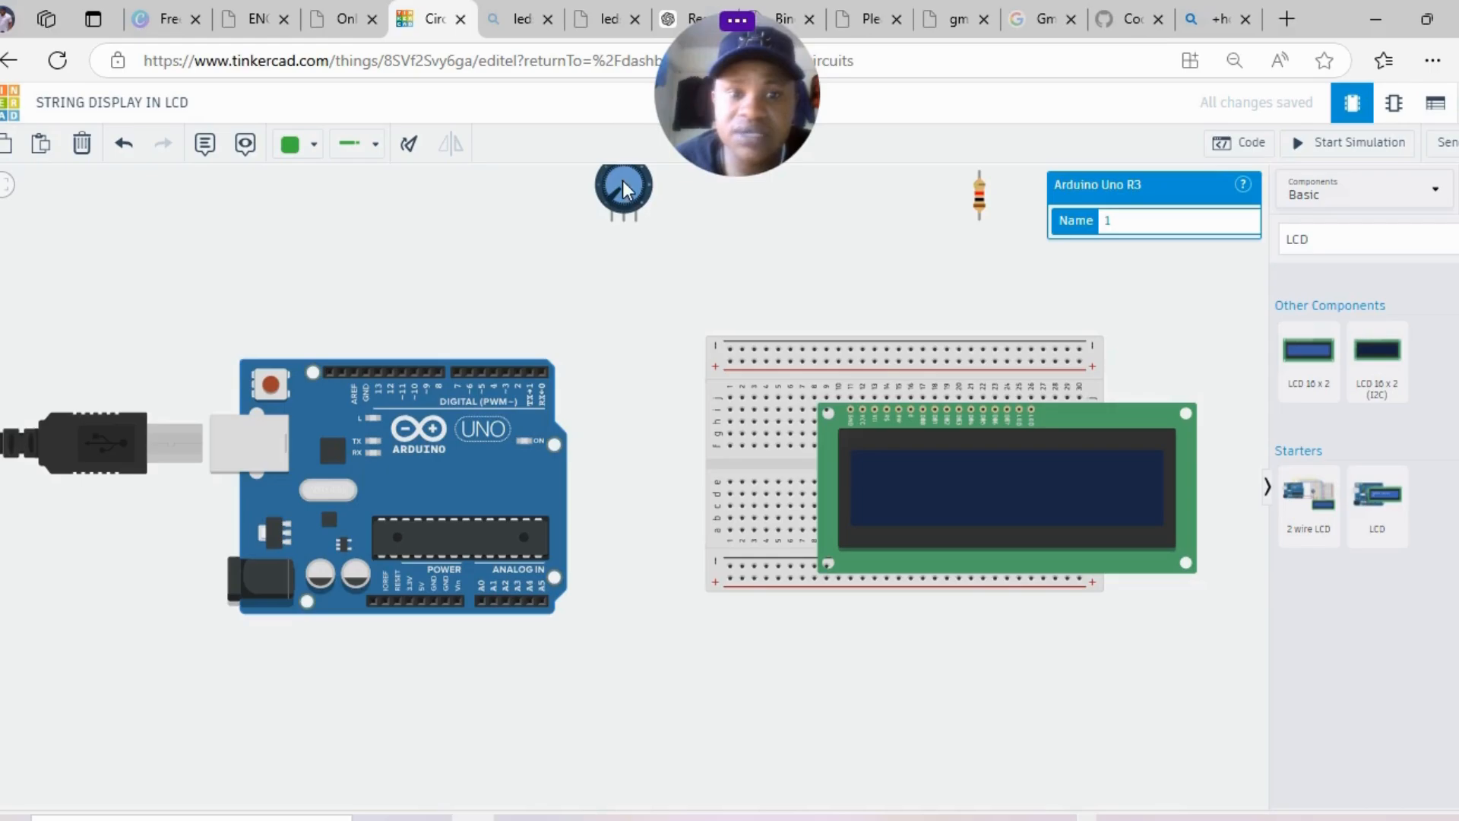
{"action": "left_click_drag", "start_coordinate": [622, 180], "coordinate": [836, 204]}
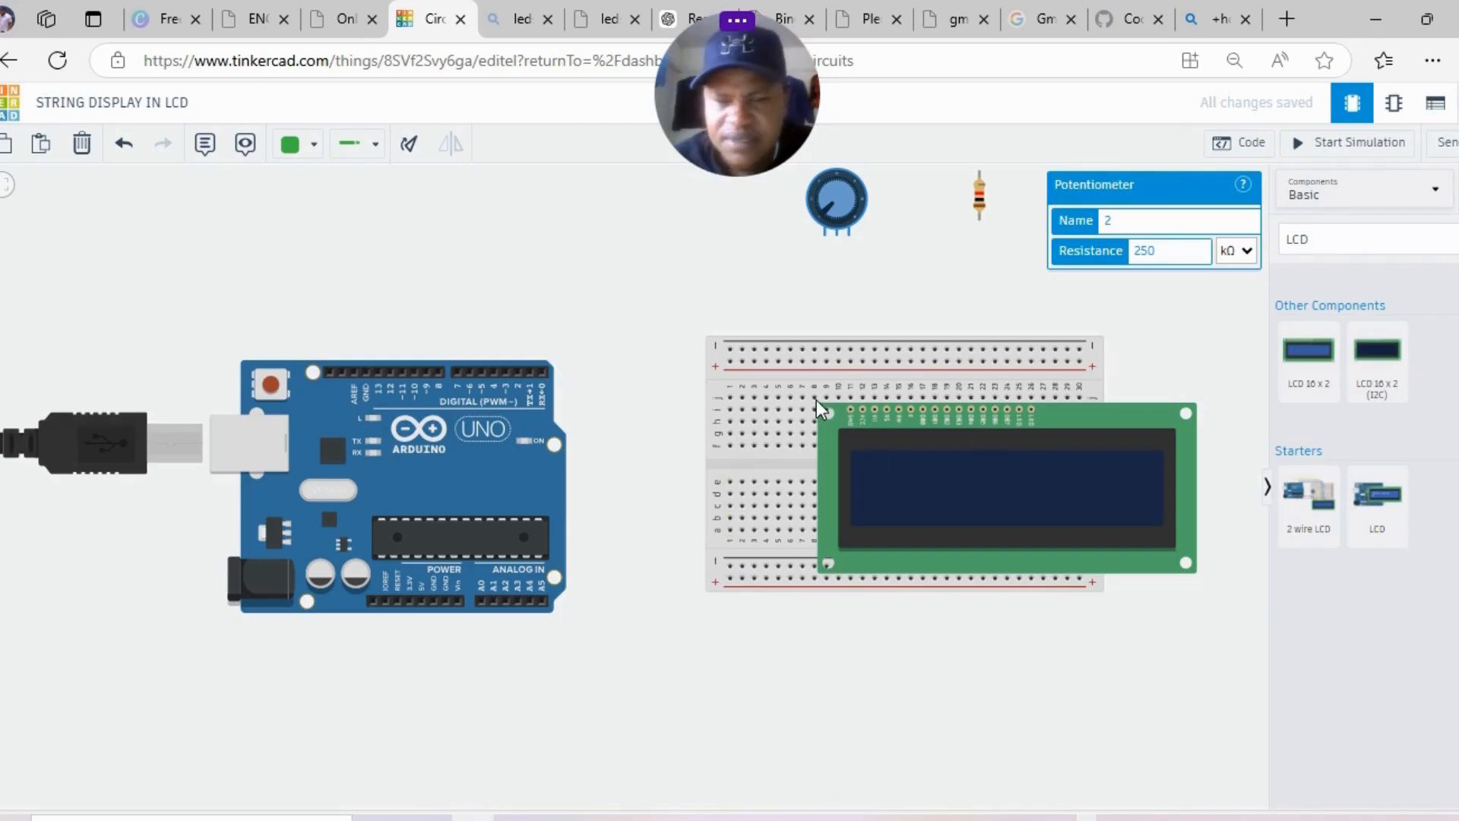
- Nudge the Arduino up and right, then begin a wire from its GND pin
{"action": "left_click_drag", "start_coordinate": [463, 469], "coordinate": [477, 443]}
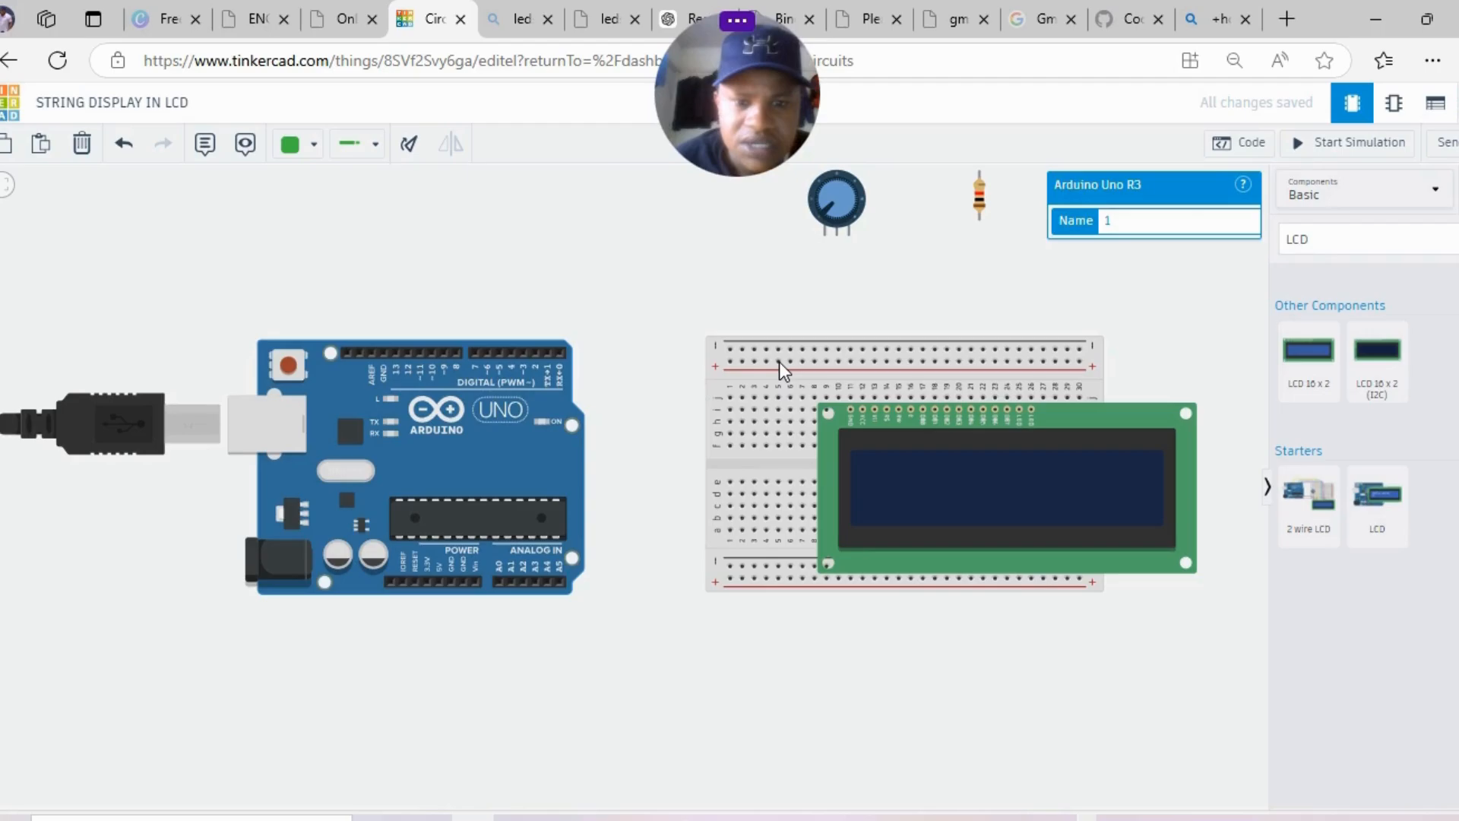
{"action": "left_click", "coordinate": [462, 584]}
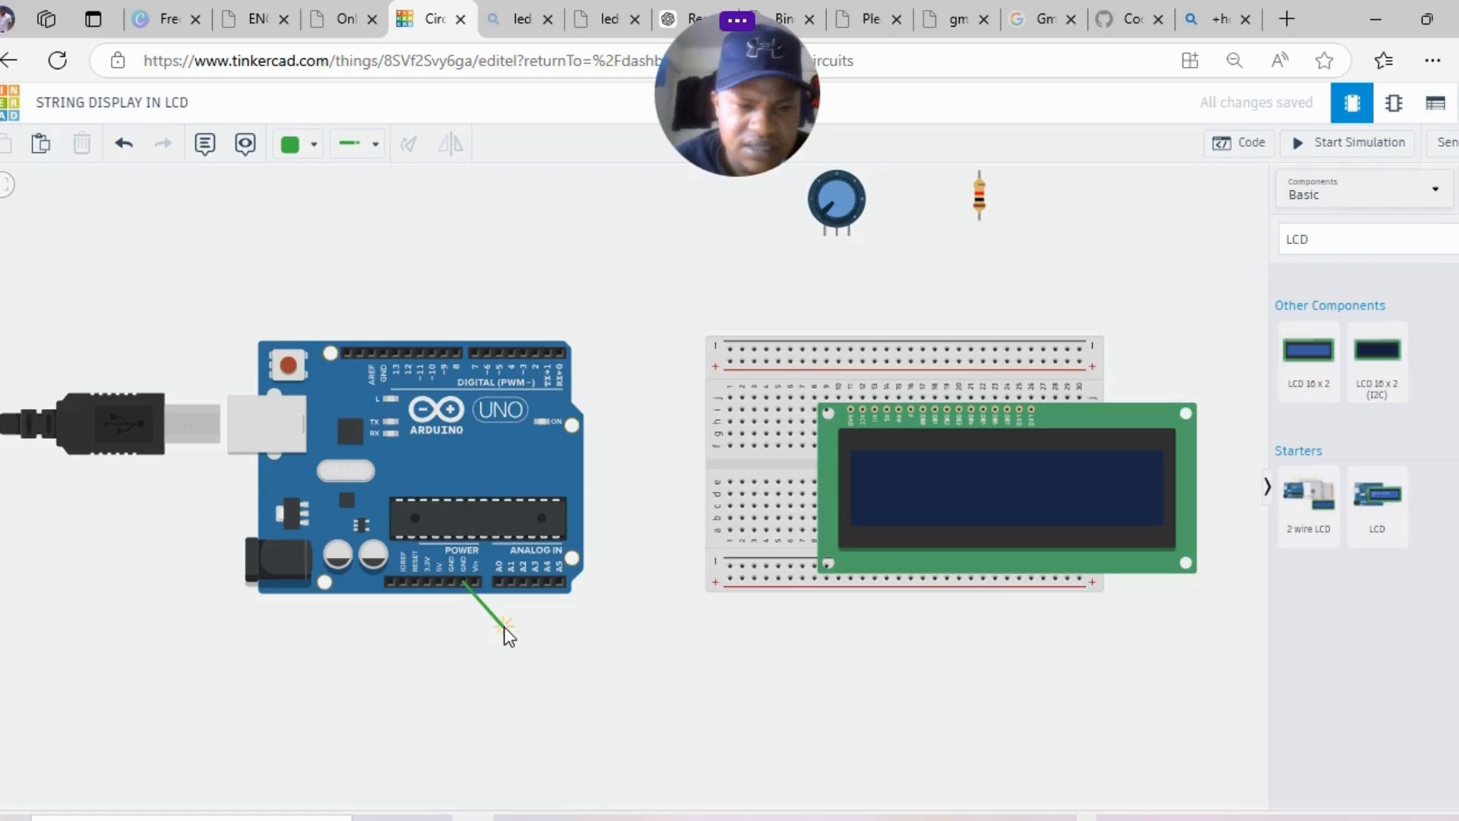
- Route the GND wire under the Arduino to the breadboard's top power rail and make it black
{"action": "left_click", "coordinate": [504, 626]}
{"action": "left_click", "coordinate": [691, 626]}
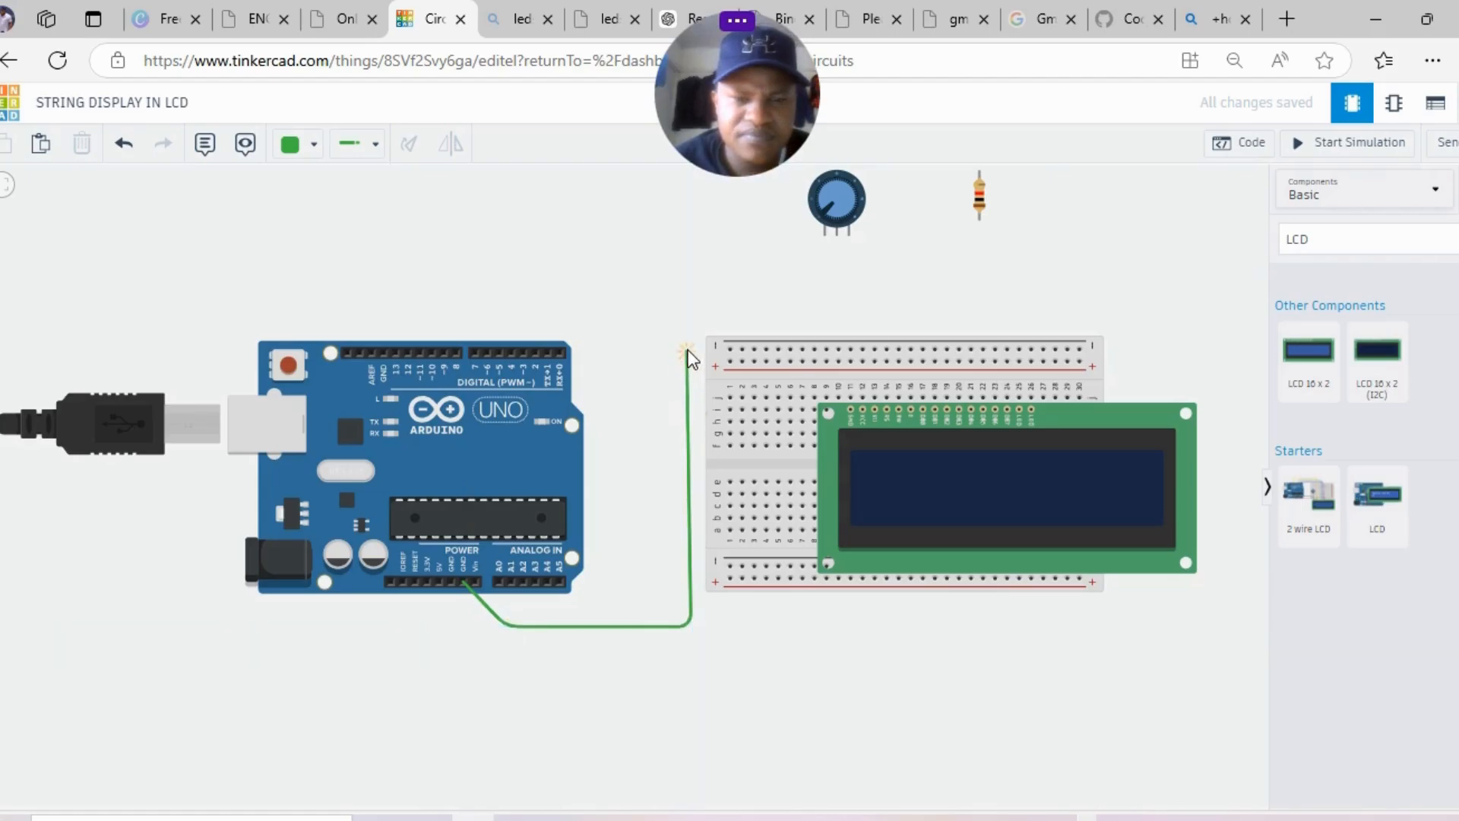
{"action": "left_click", "coordinate": [687, 350]}
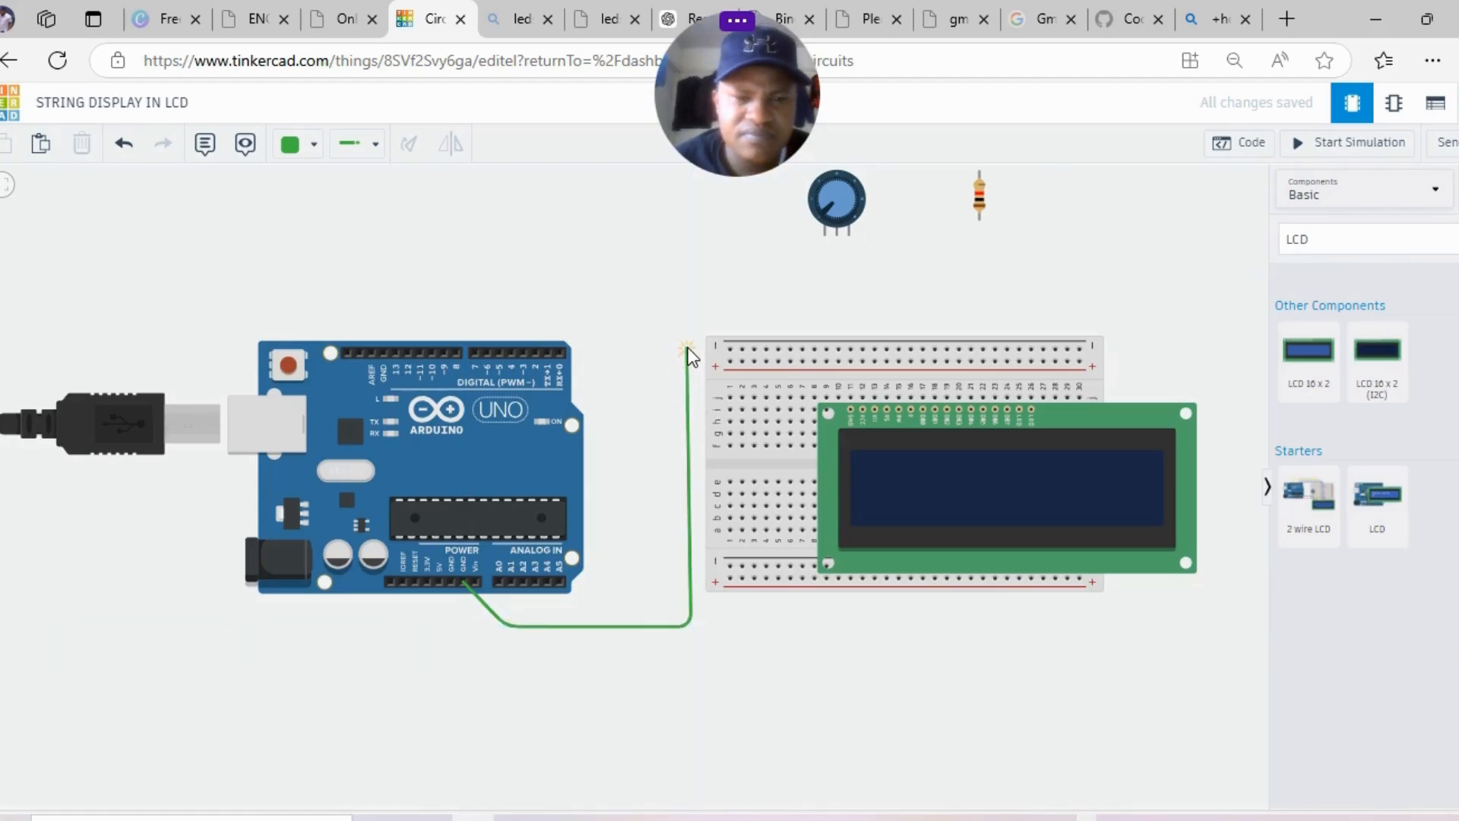
{"action": "left_click", "coordinate": [729, 349]}
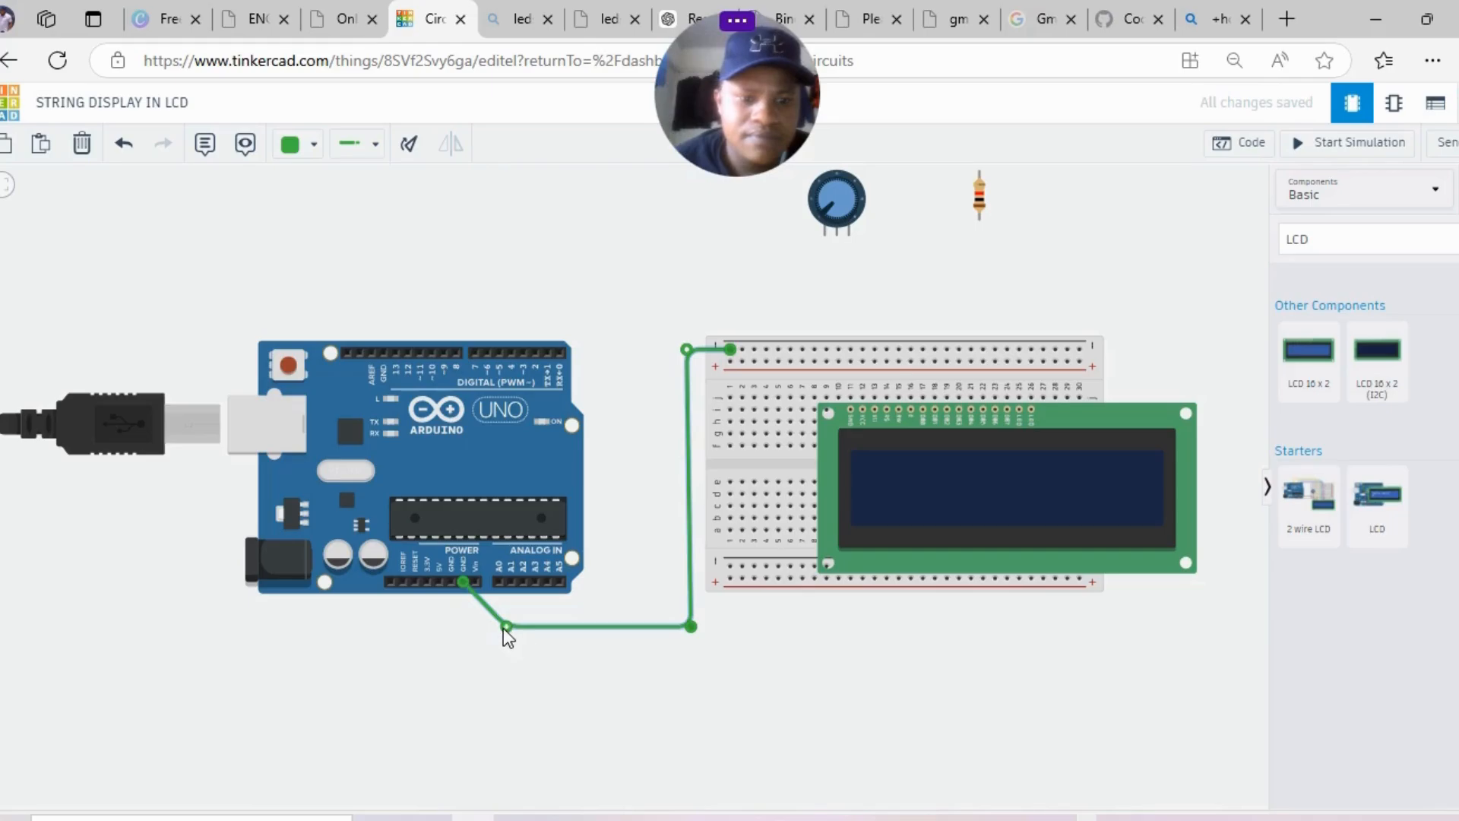
{"action": "left_click_drag", "start_coordinate": [504, 627], "coordinate": [468, 625]}
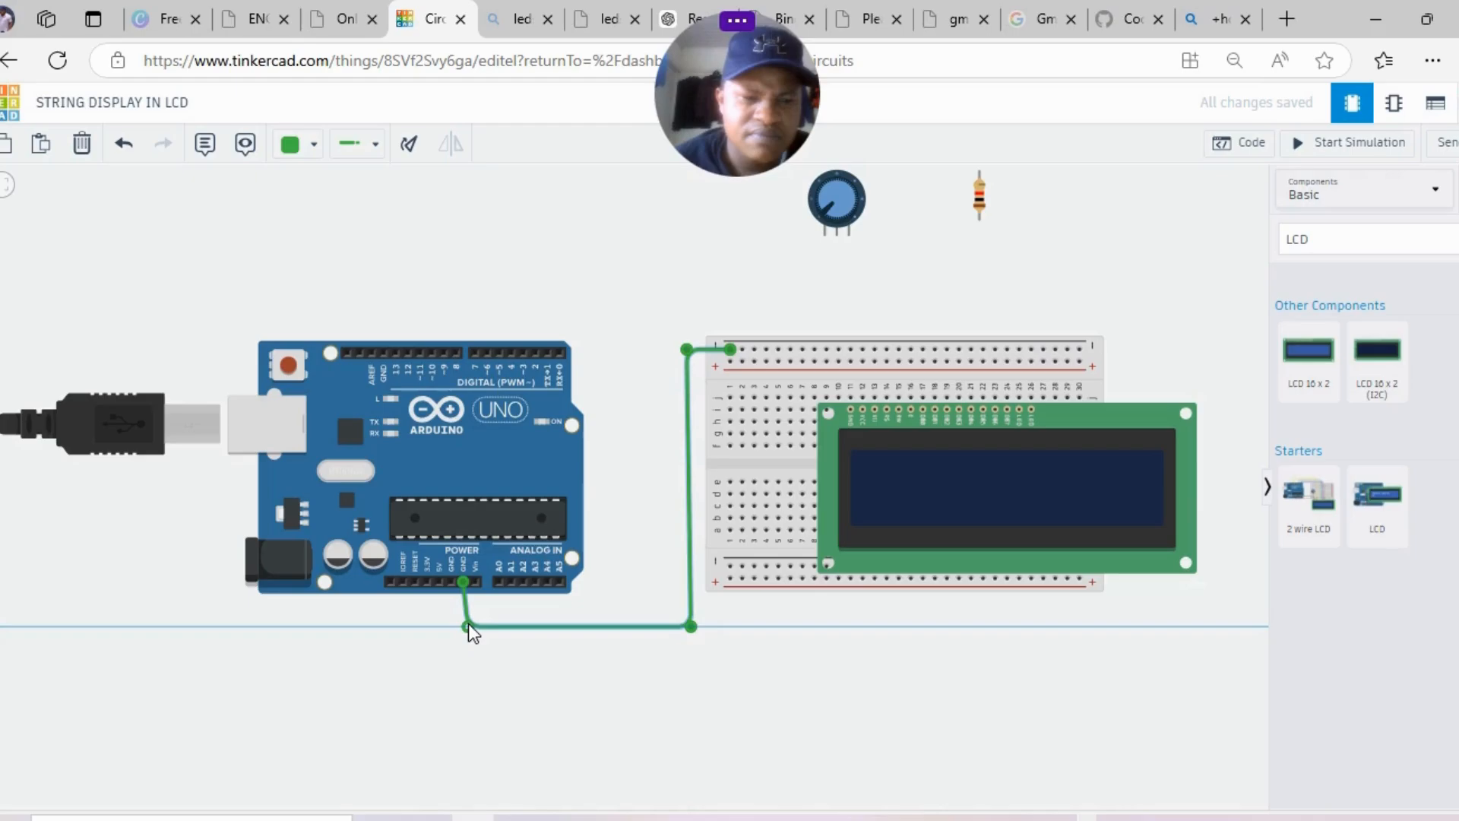
{"action": "left_click_drag", "start_coordinate": [468, 623], "coordinate": [467, 625]}
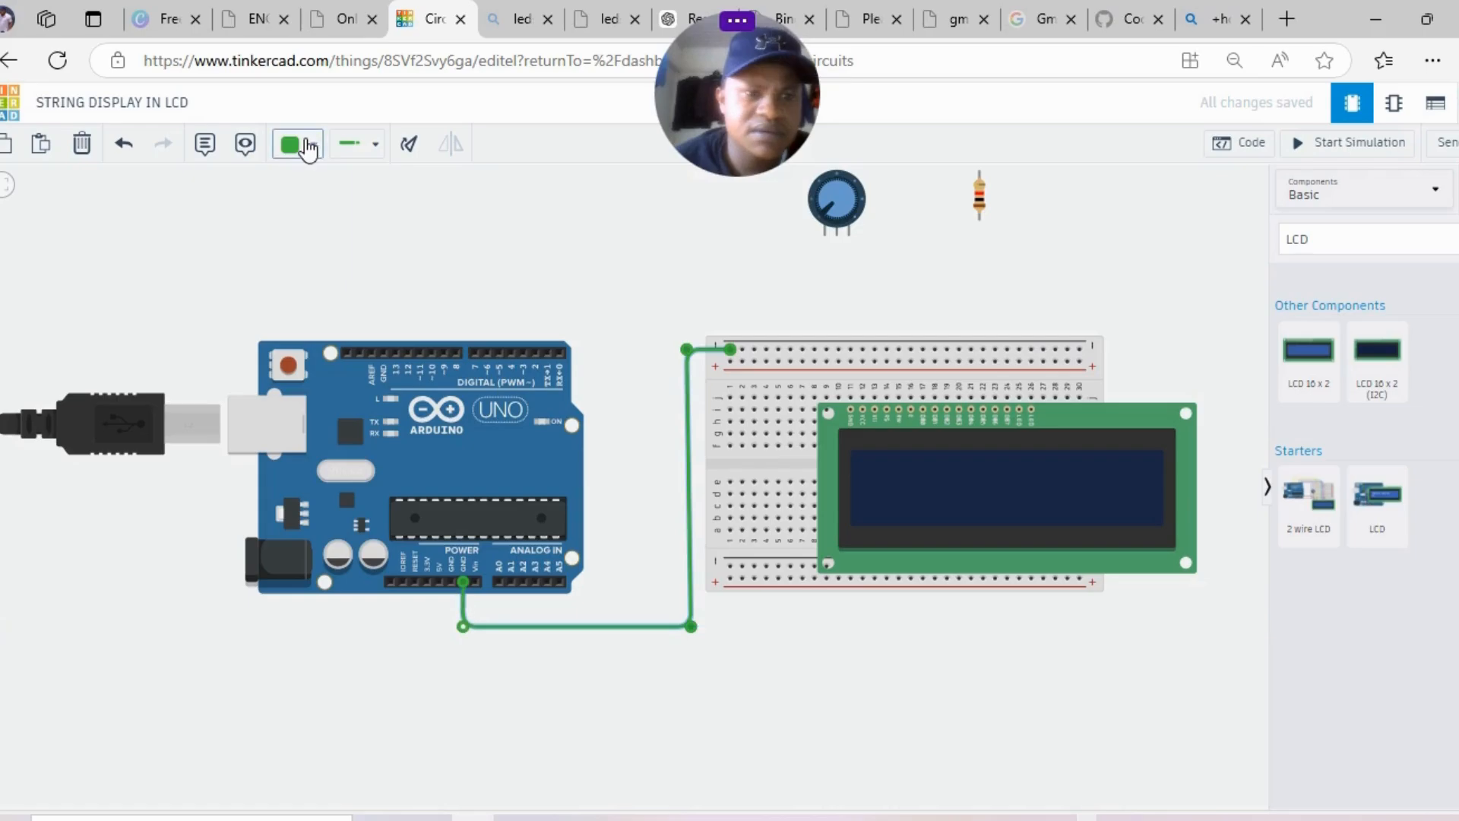
{"action": "left_click", "coordinate": [307, 149]}
{"action": "left_click", "coordinate": [354, 206]}
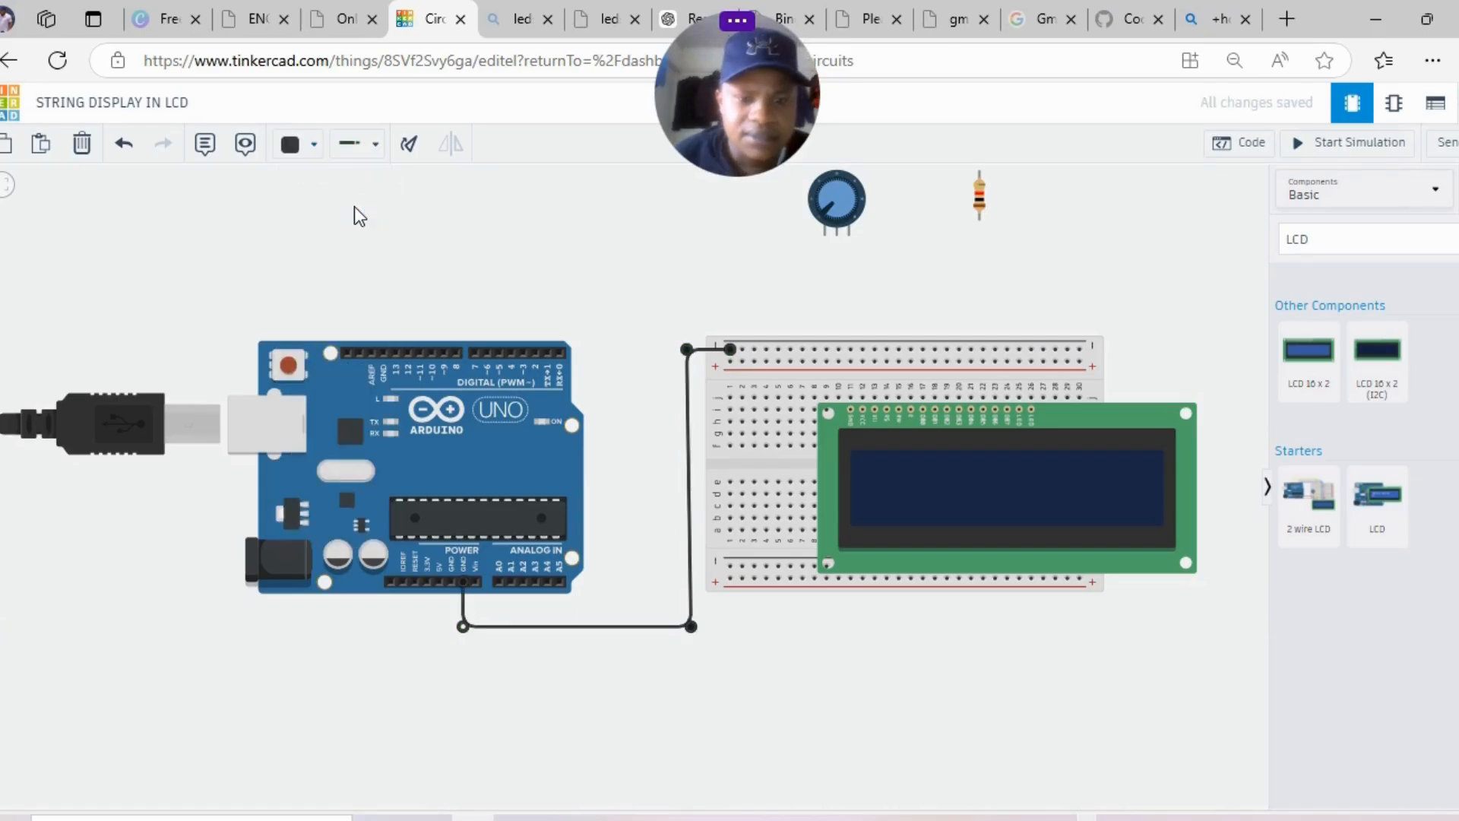
{"action": "left_click", "coordinate": [618, 336]}
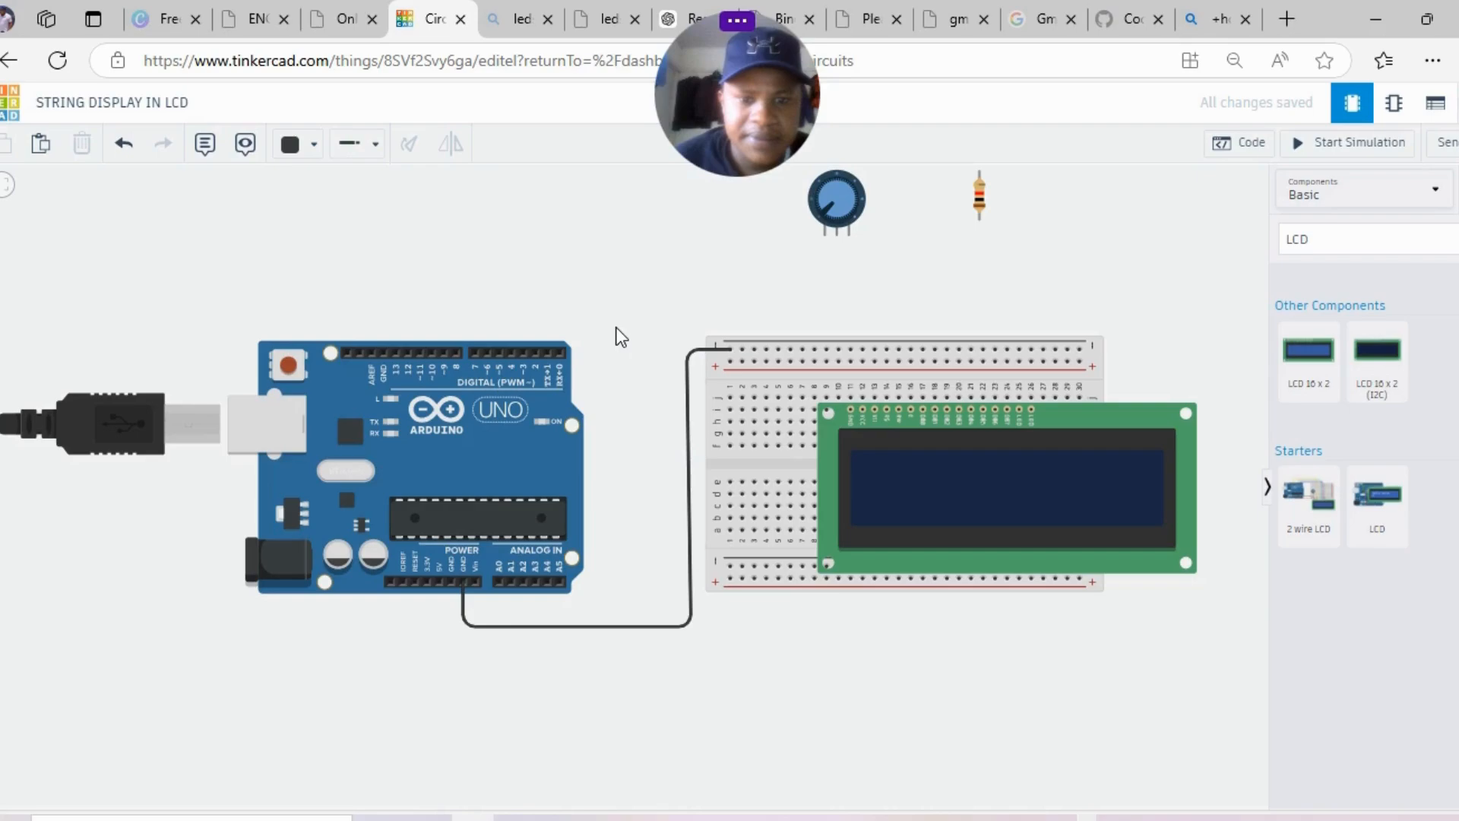
- Run a wire from the Arduino 5V pin to the top rail, aligned with the GND wire
{"action": "left_click", "coordinate": [439, 583]}
{"action": "left_click", "coordinate": [445, 636]}
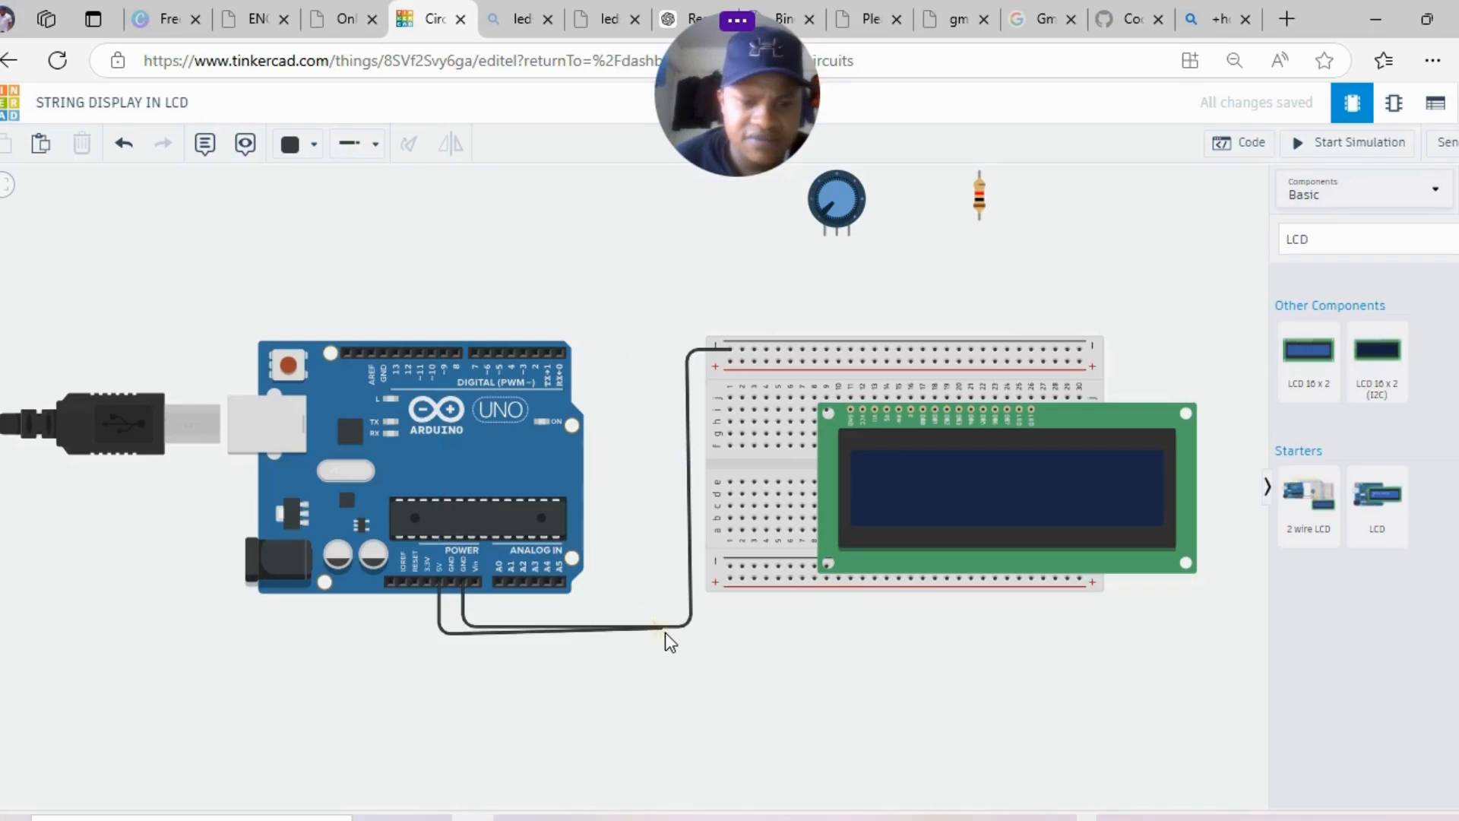
{"action": "left_click", "coordinate": [696, 640]}
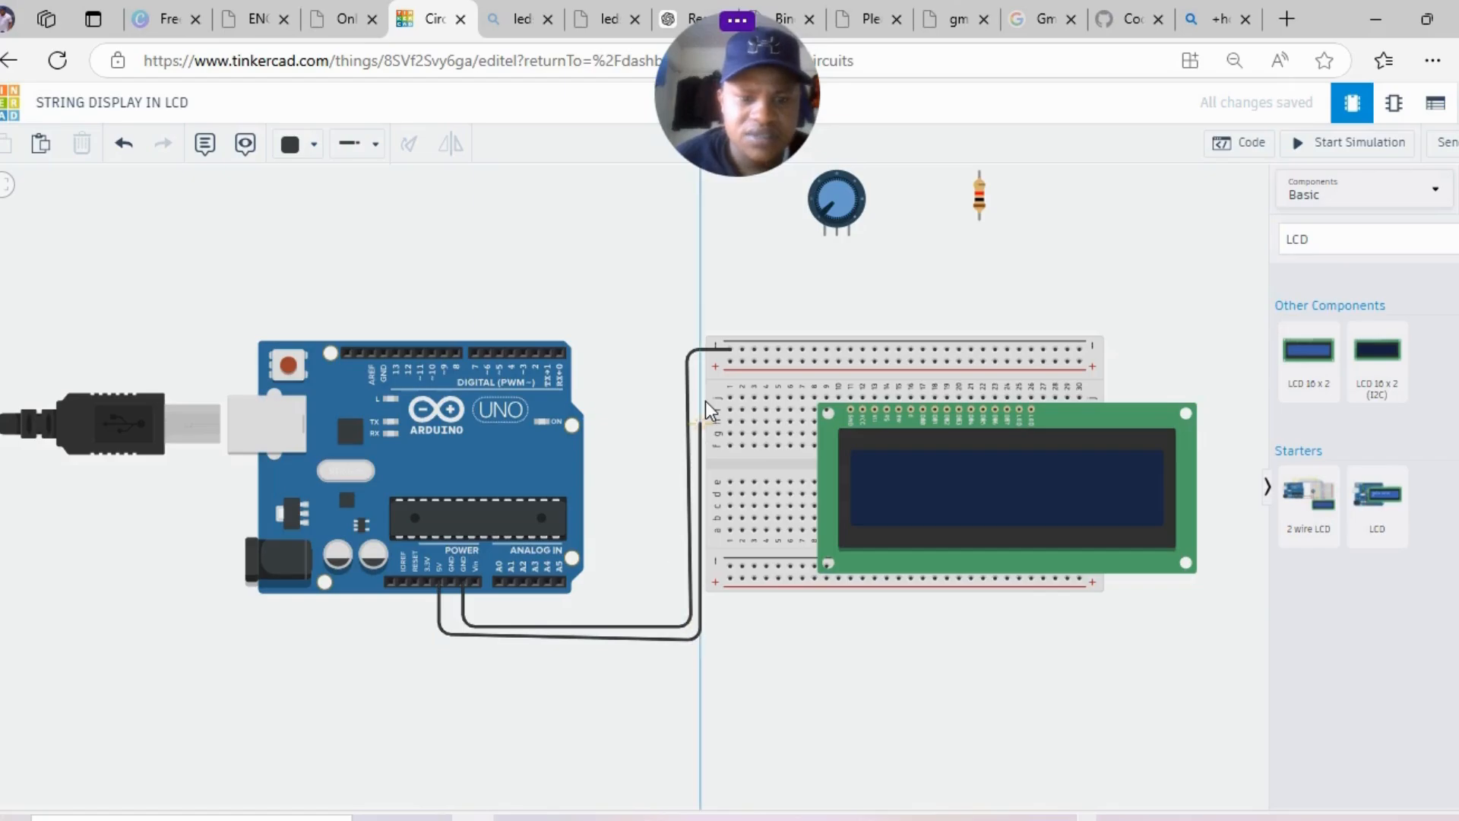
{"action": "left_click", "coordinate": [698, 362]}
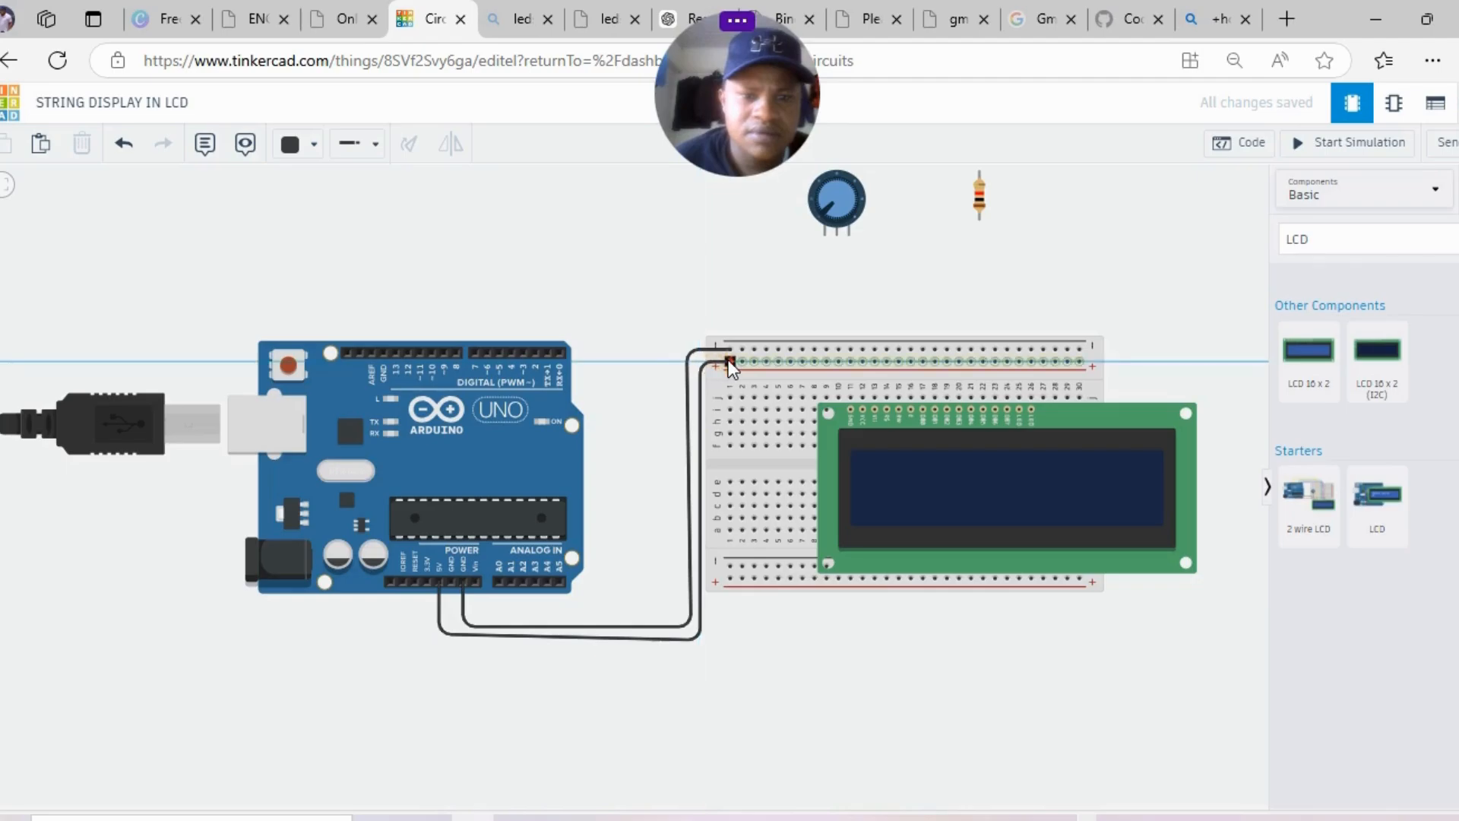
{"action": "left_click", "coordinate": [729, 360]}
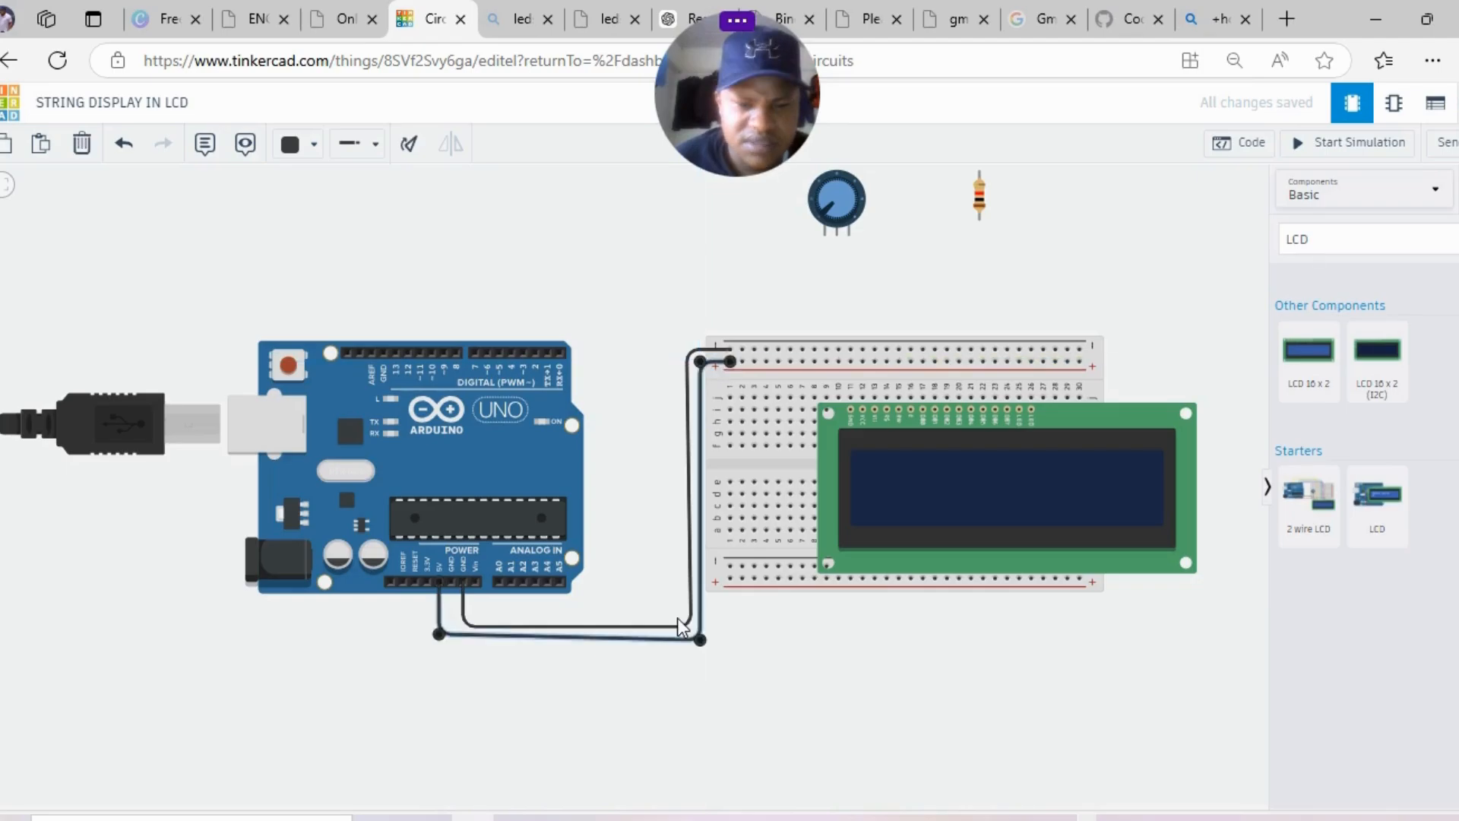
{"action": "left_click", "coordinate": [678, 625]}
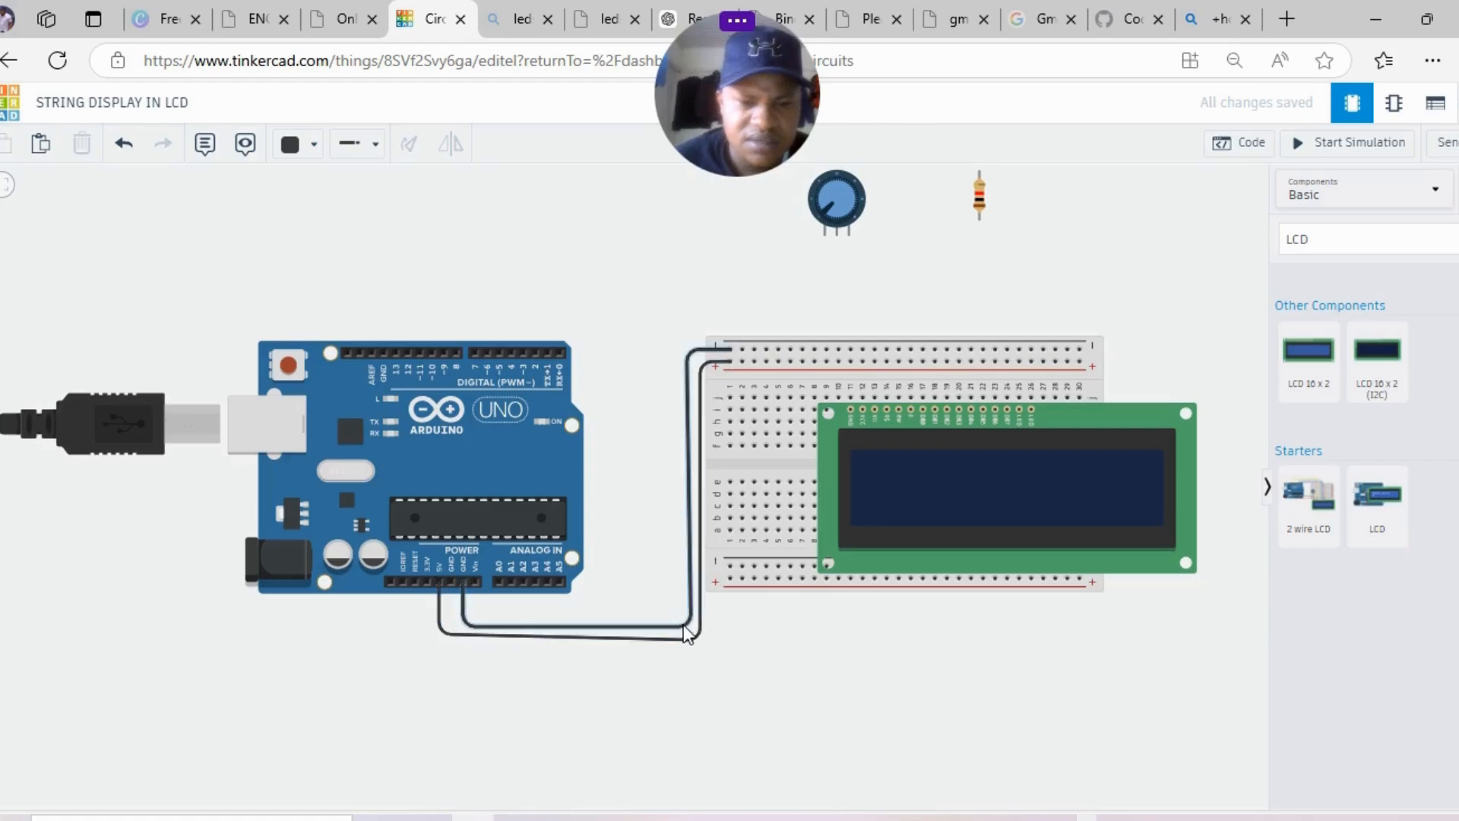
{"action": "left_click_drag", "start_coordinate": [676, 620], "coordinate": [681, 623]}
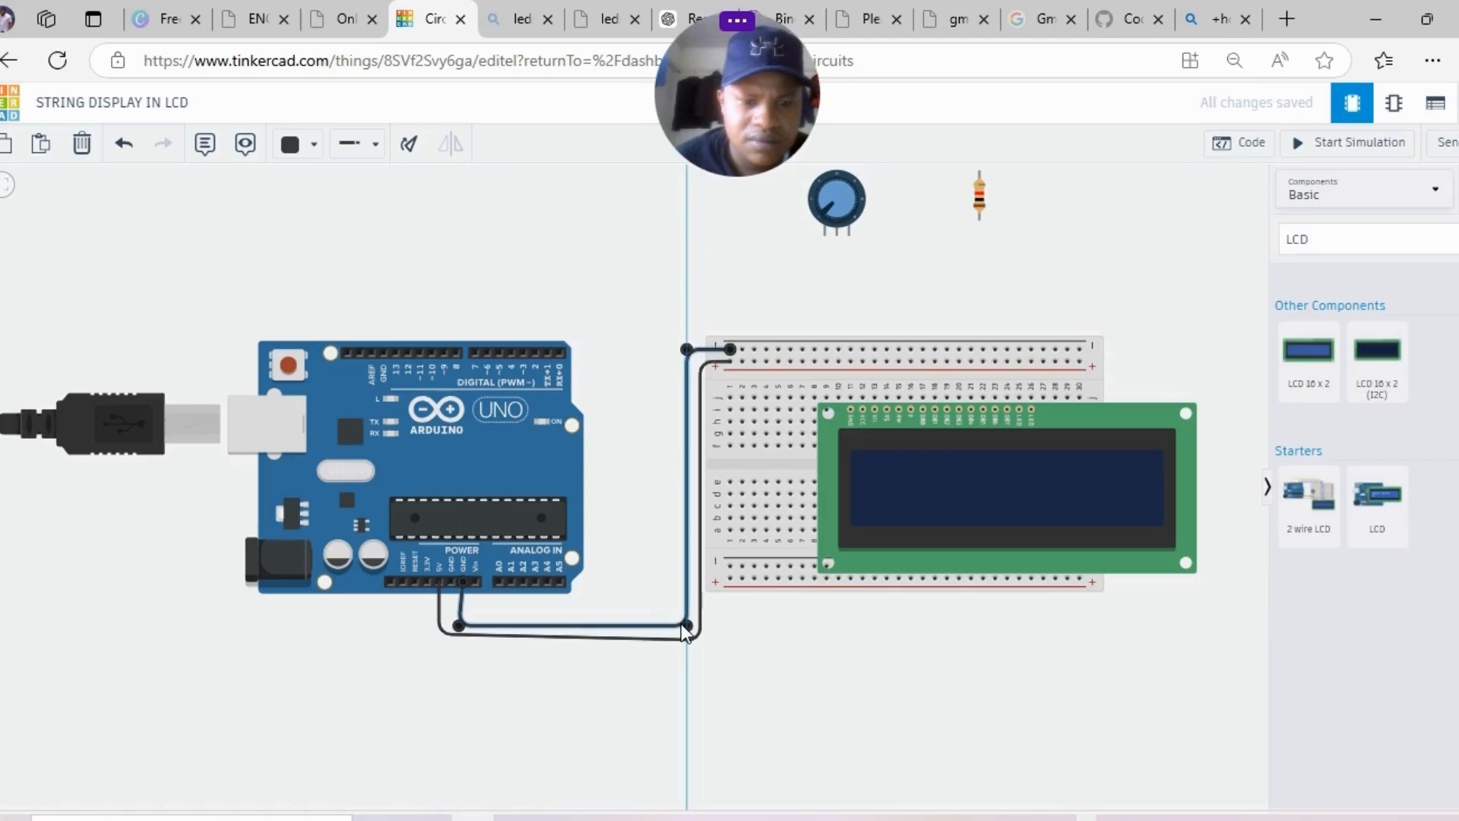
{"action": "left_click_drag", "start_coordinate": [465, 625], "coordinate": [471, 626]}
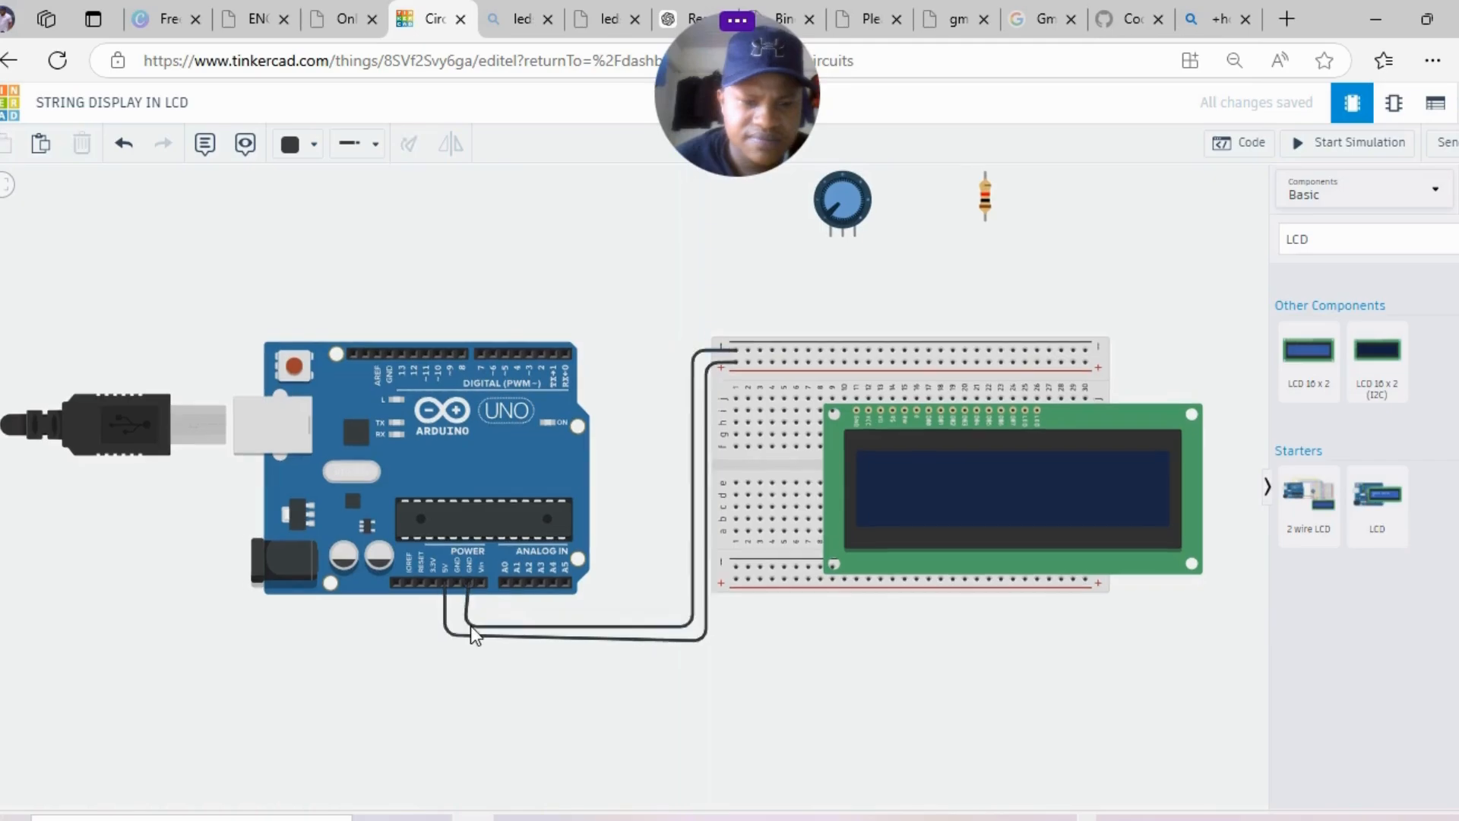
- Keep the GND wire black, colour the 5V wire red, and shift the LCD left
{"action": "left_click", "coordinate": [471, 626]}
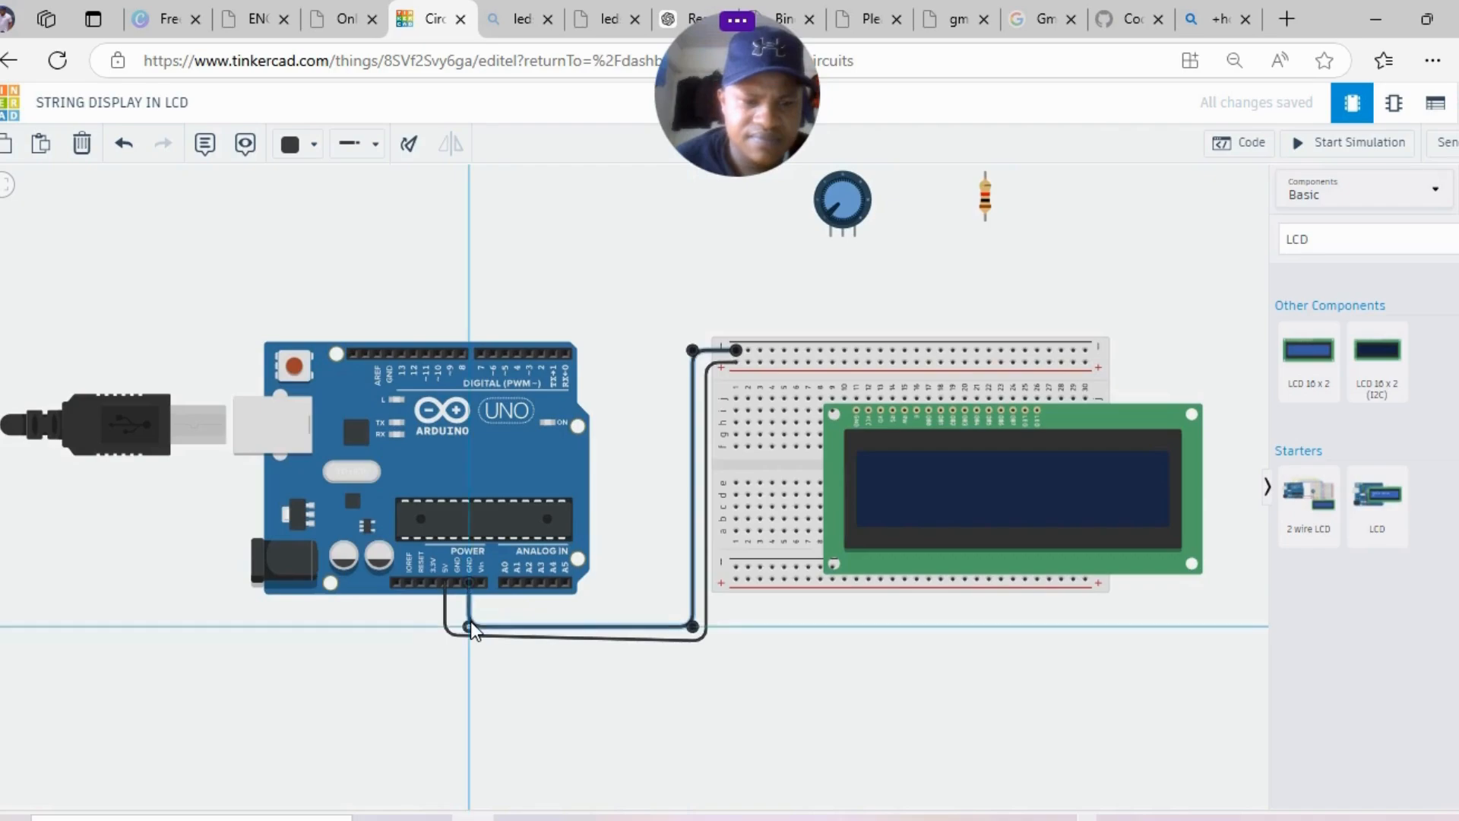
{"action": "left_click", "coordinate": [312, 145]}
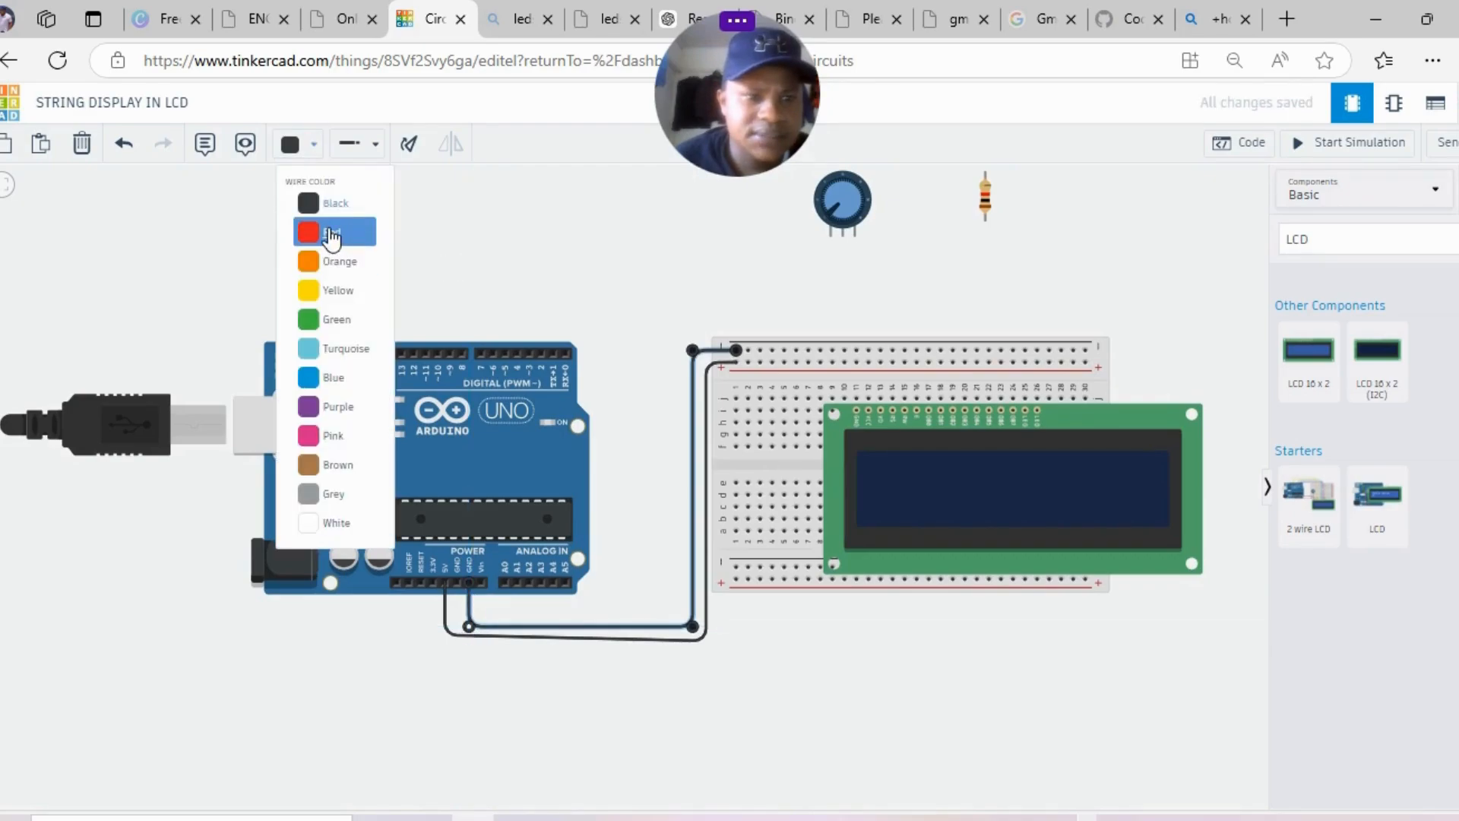
{"action": "left_click", "coordinate": [332, 236]}
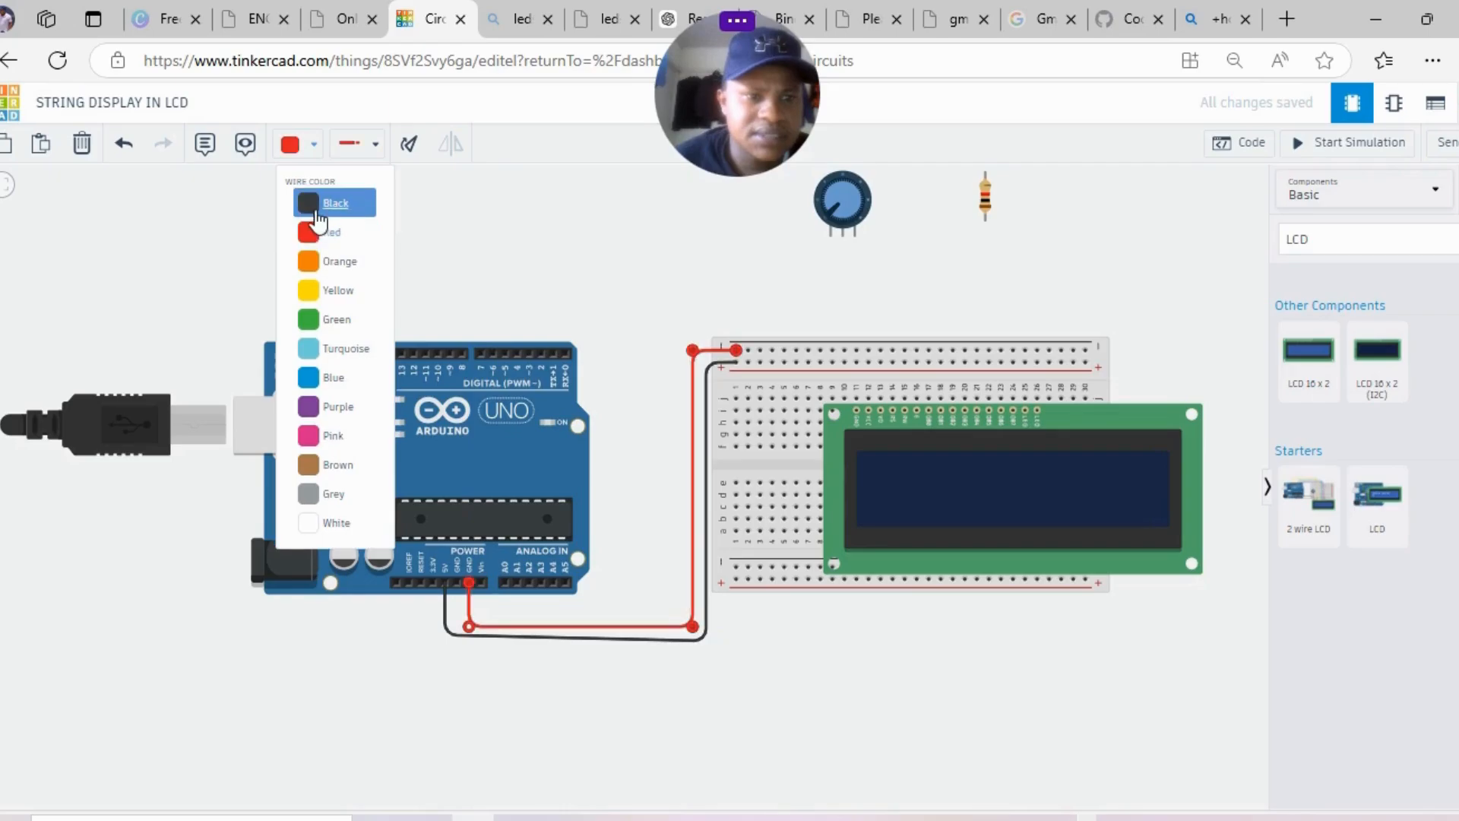
{"action": "left_click", "coordinate": [317, 221]}
{"action": "left_click", "coordinate": [706, 372]}
{"action": "left_click", "coordinate": [290, 144]}
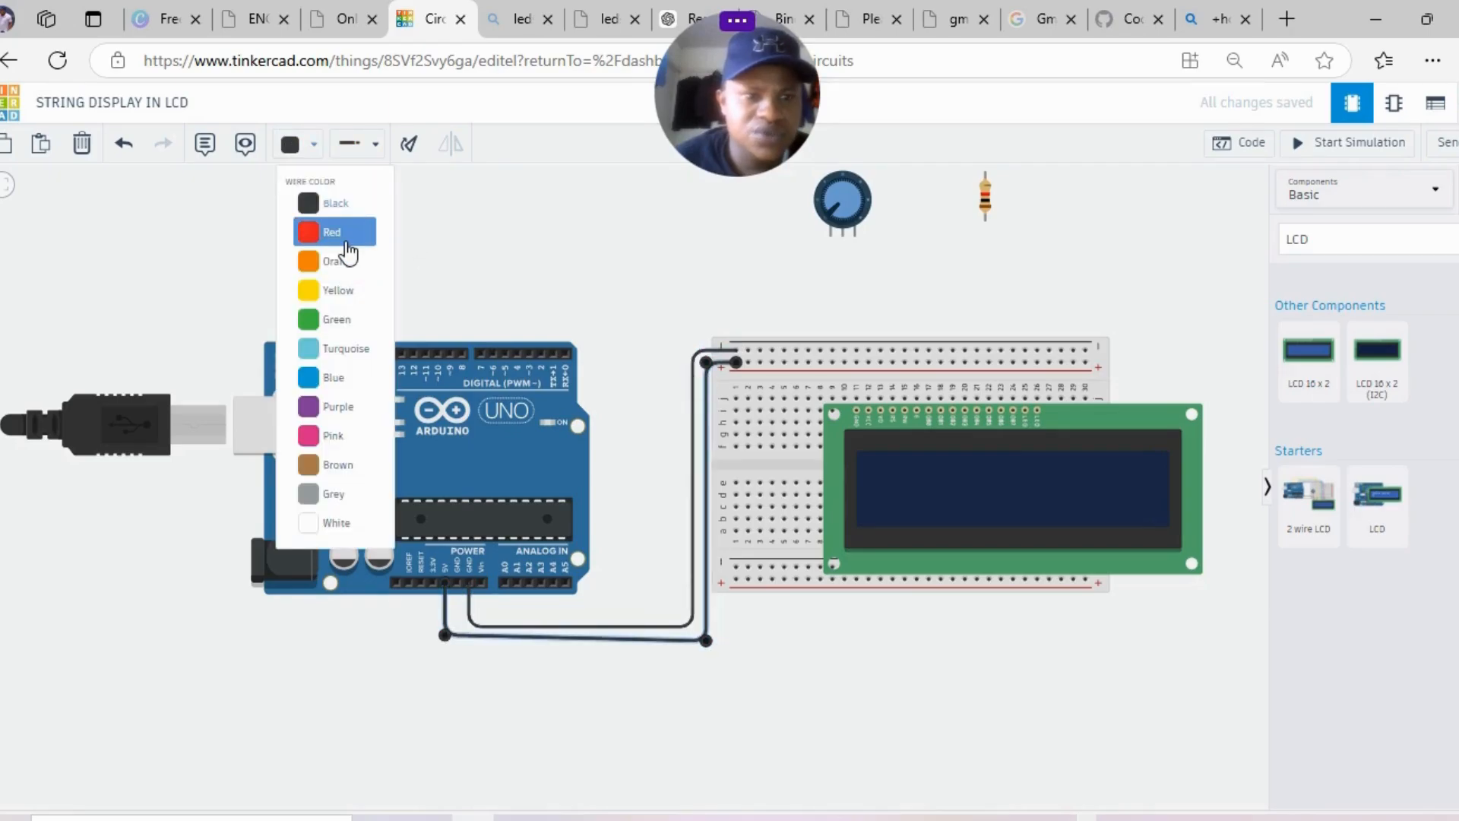
{"action": "left_click", "coordinate": [347, 240]}
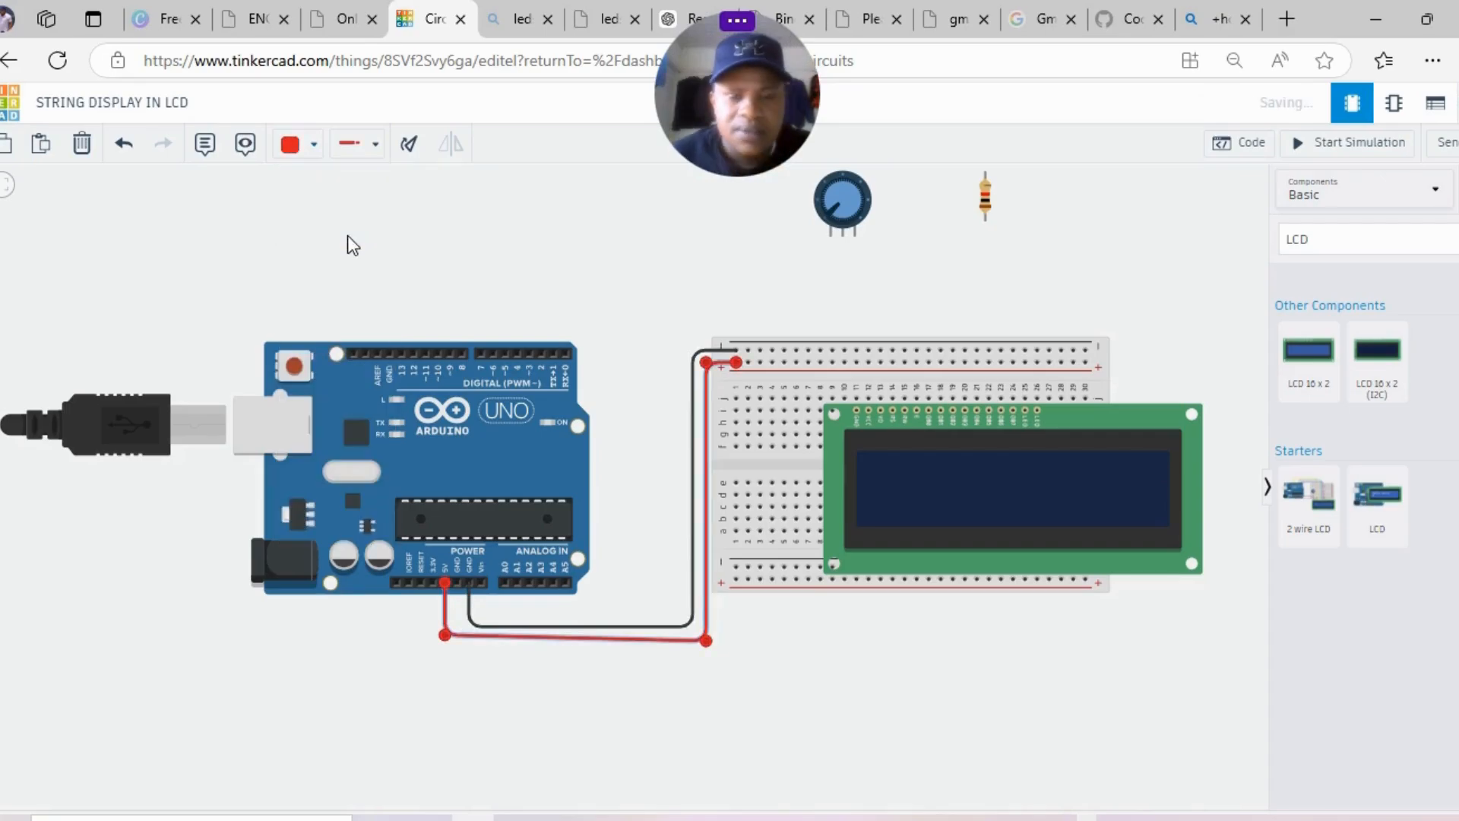
{"action": "left_click", "coordinate": [518, 203]}
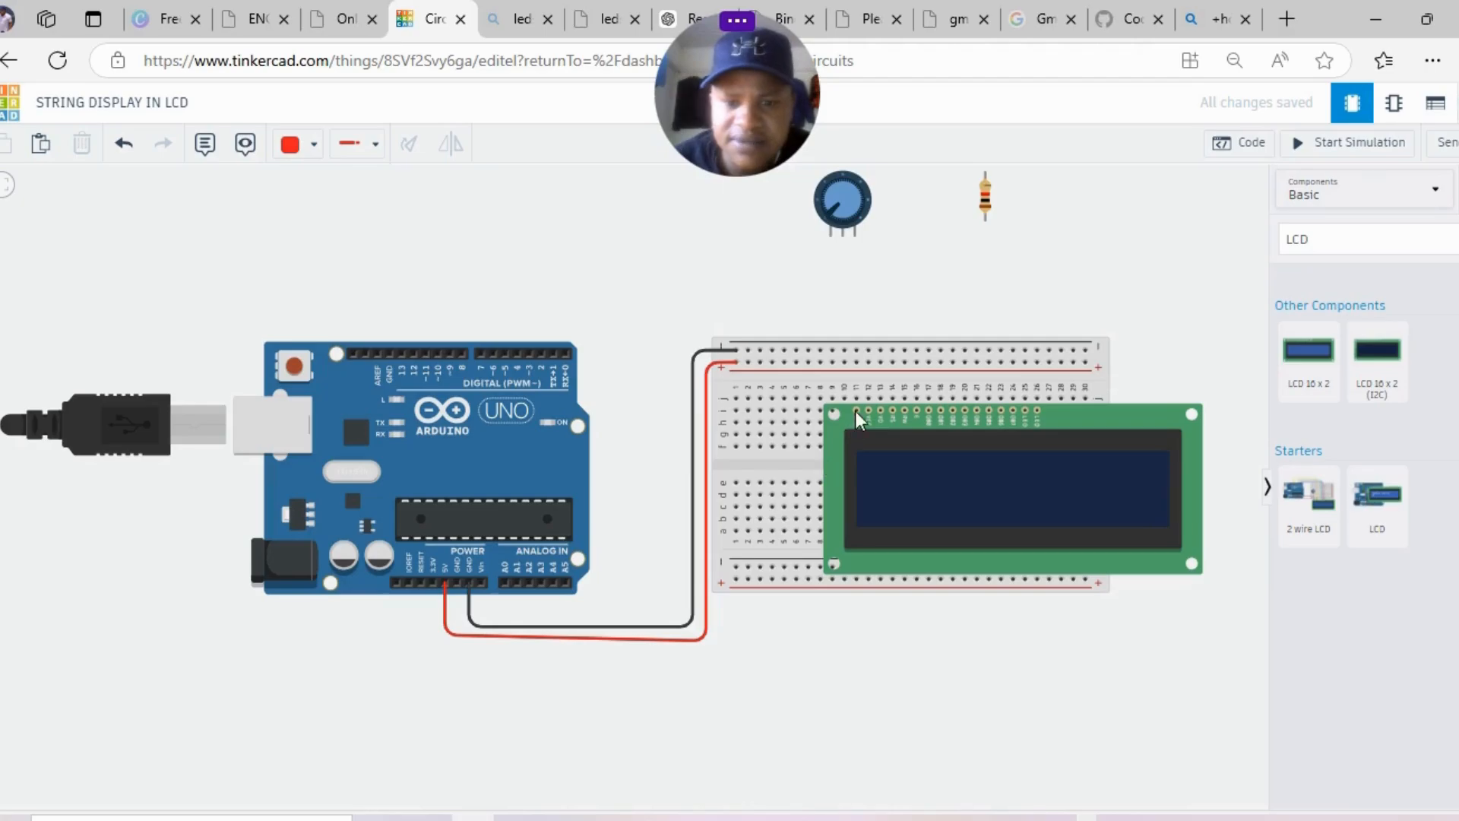
{"action": "left_click_drag", "start_coordinate": [857, 416], "coordinate": [796, 416]}
- Align the LCD and jumper its first two pin columns to the top rails, one black
{"action": "left_click_drag", "start_coordinate": [997, 469], "coordinate": [1008, 466]}
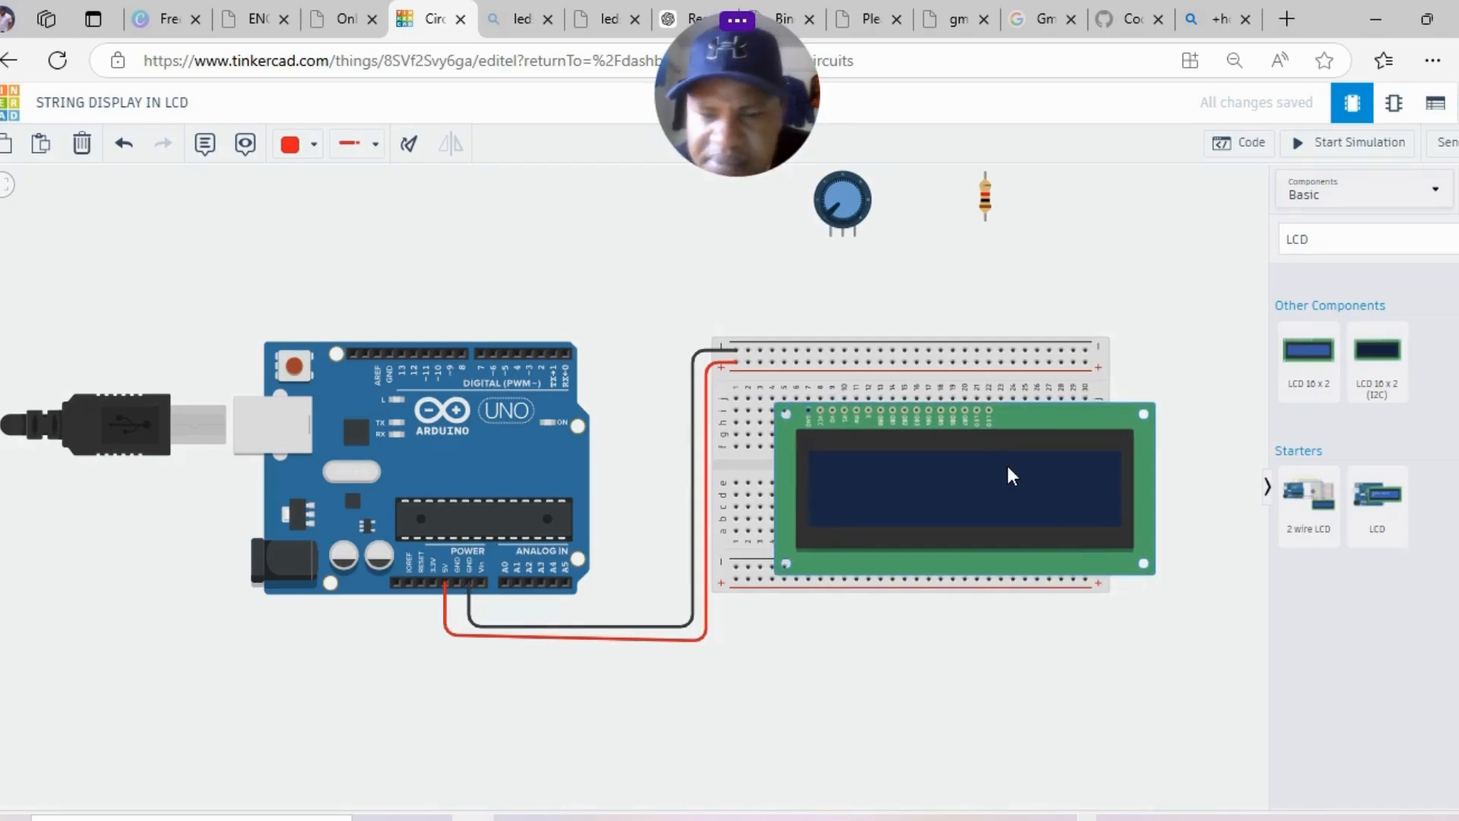
{"action": "left_click", "coordinate": [821, 395]}
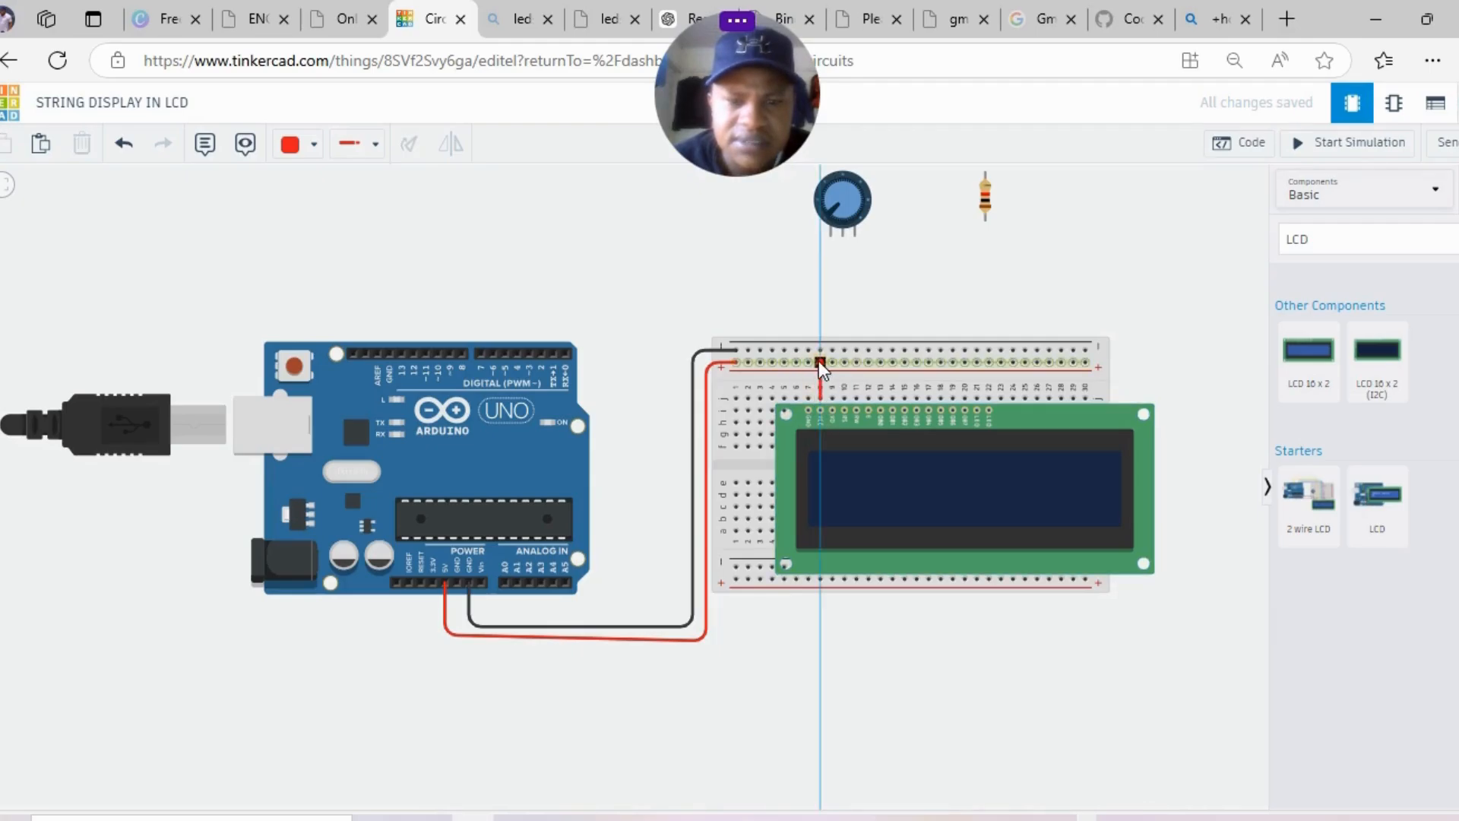
{"action": "left_click", "coordinate": [820, 362]}
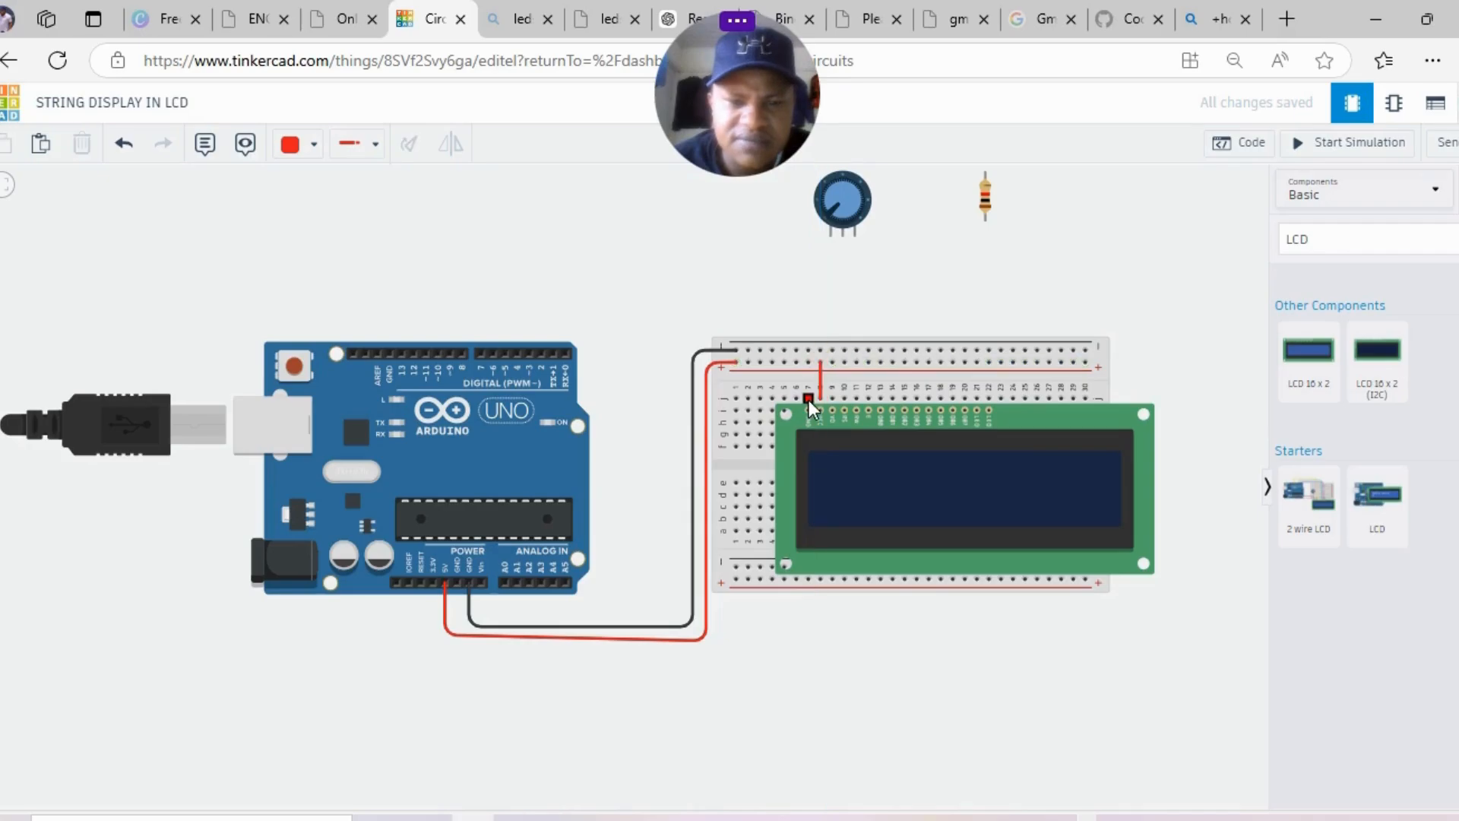
{"action": "left_click", "coordinate": [808, 400]}
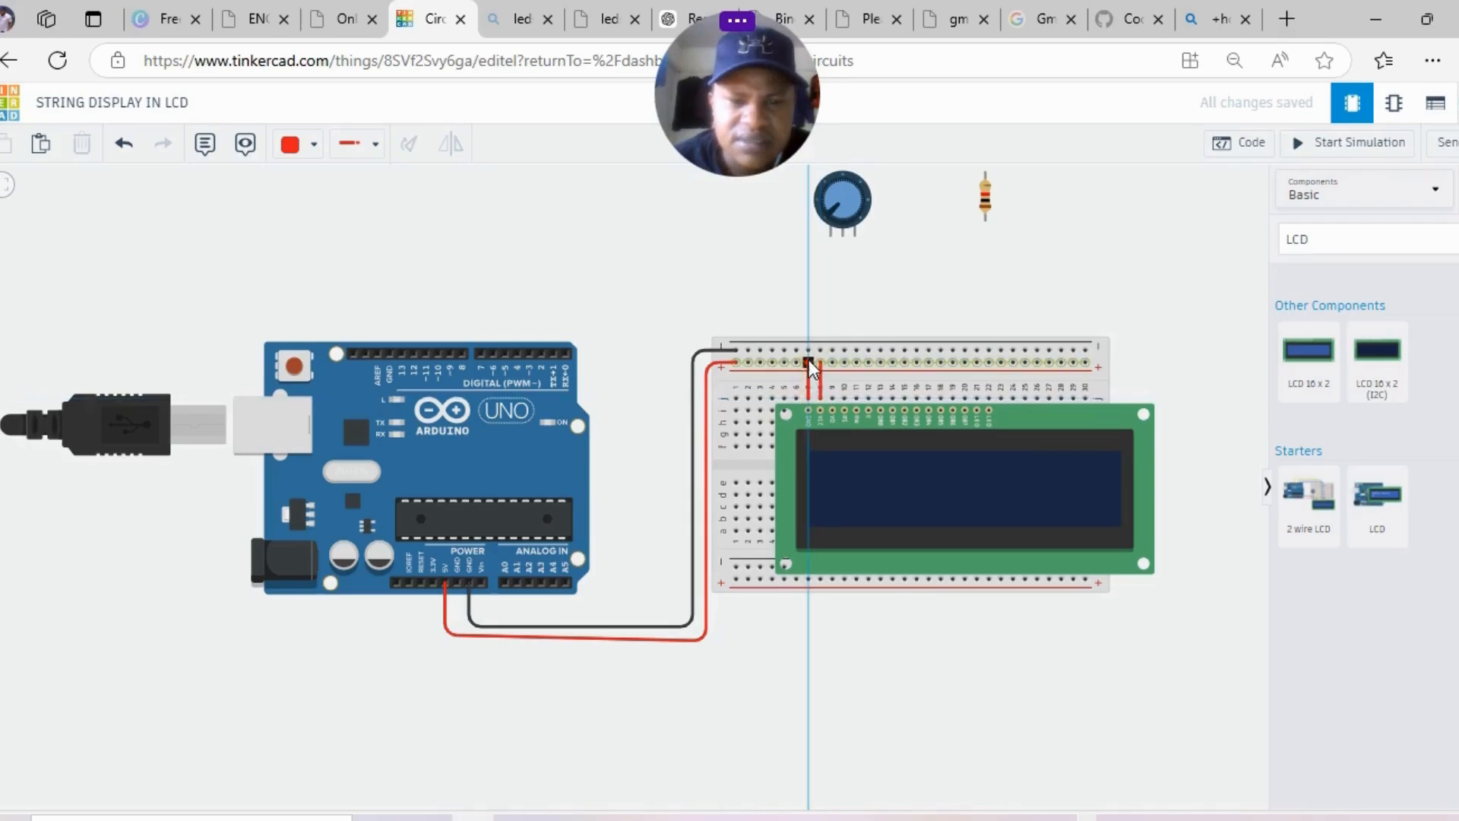
{"action": "left_click", "coordinate": [809, 351]}
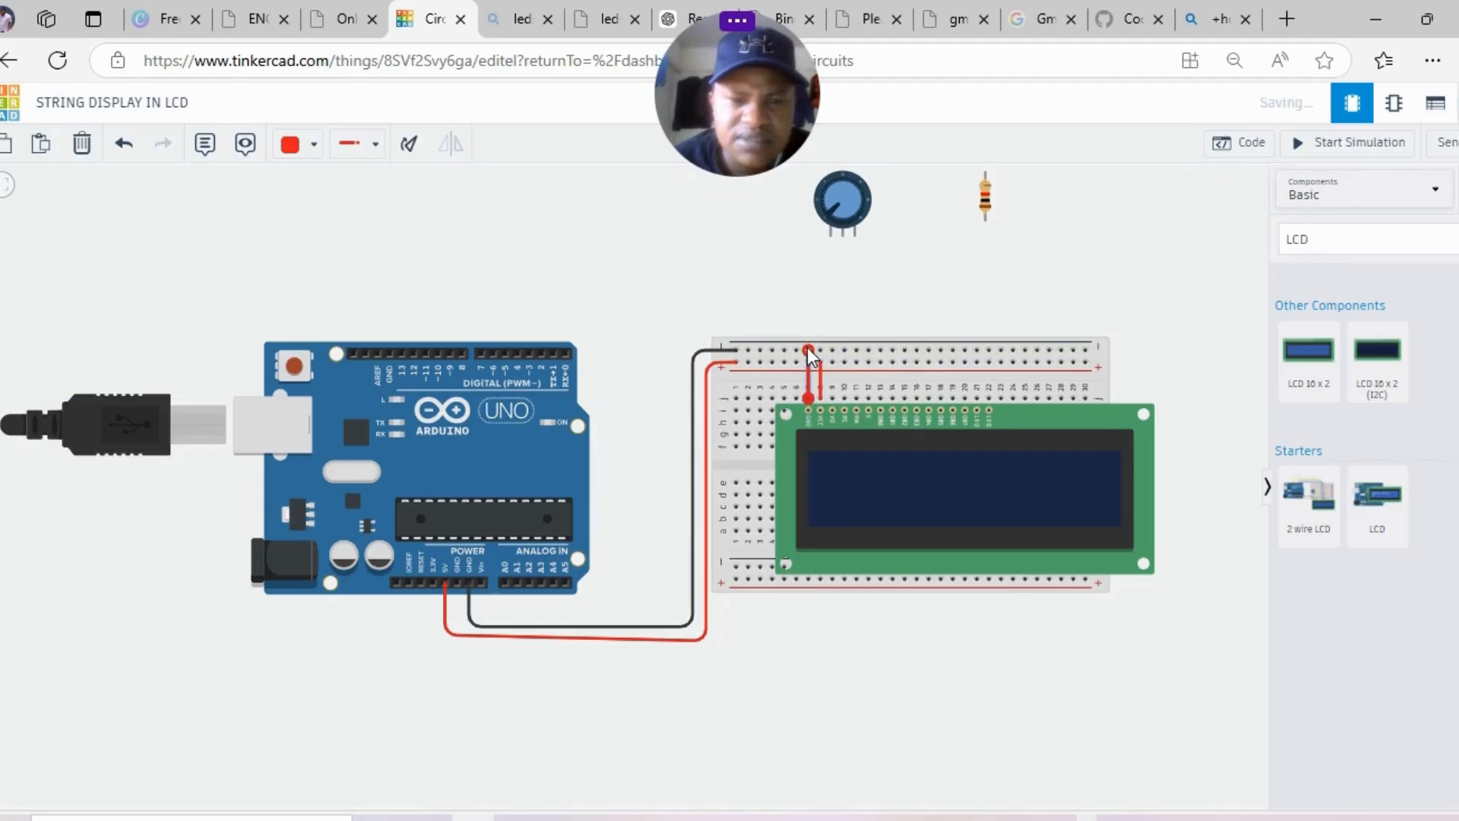
{"action": "left_click", "coordinate": [297, 144]}
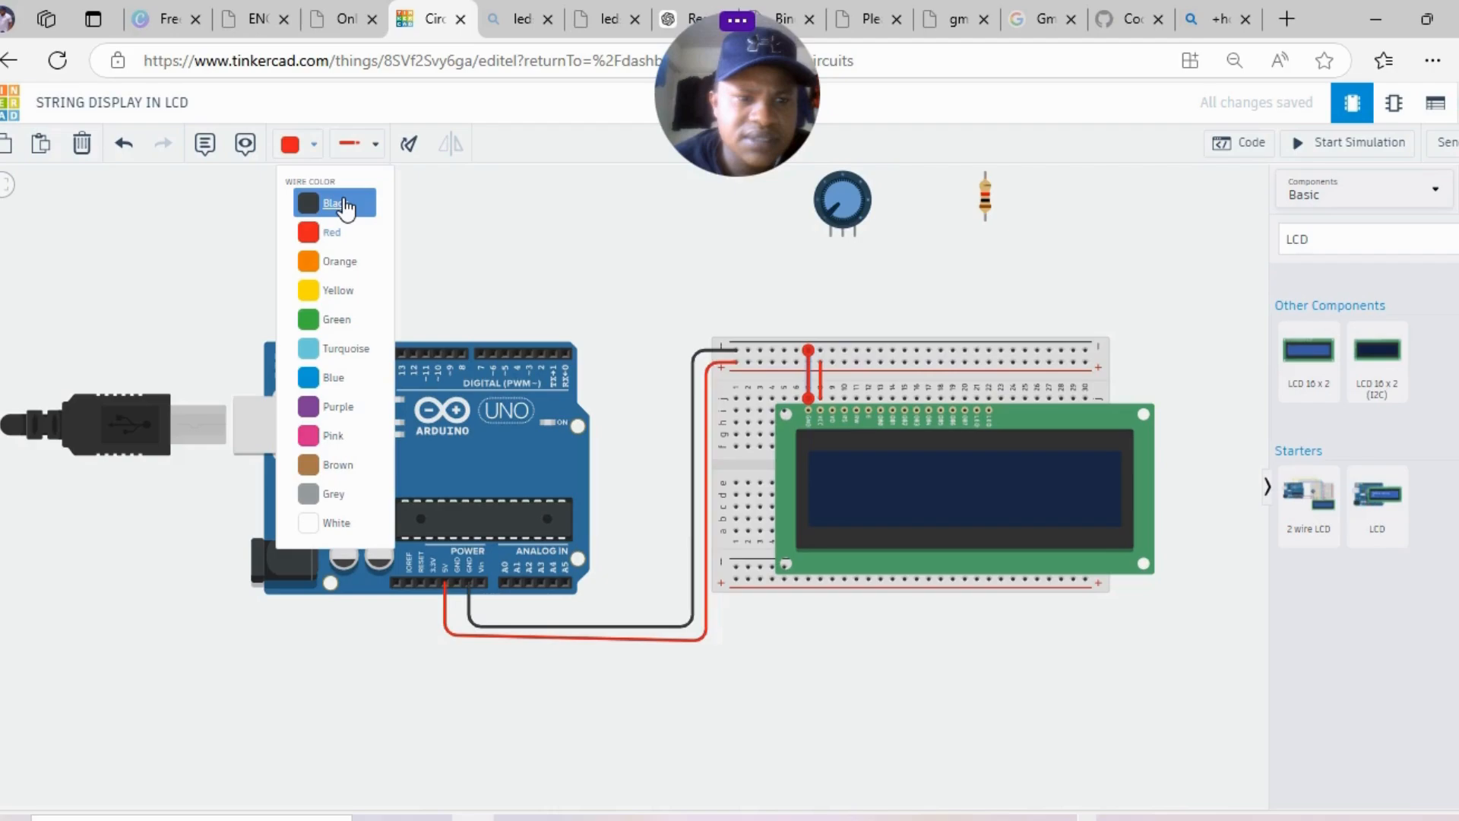
{"action": "left_click", "coordinate": [346, 207]}
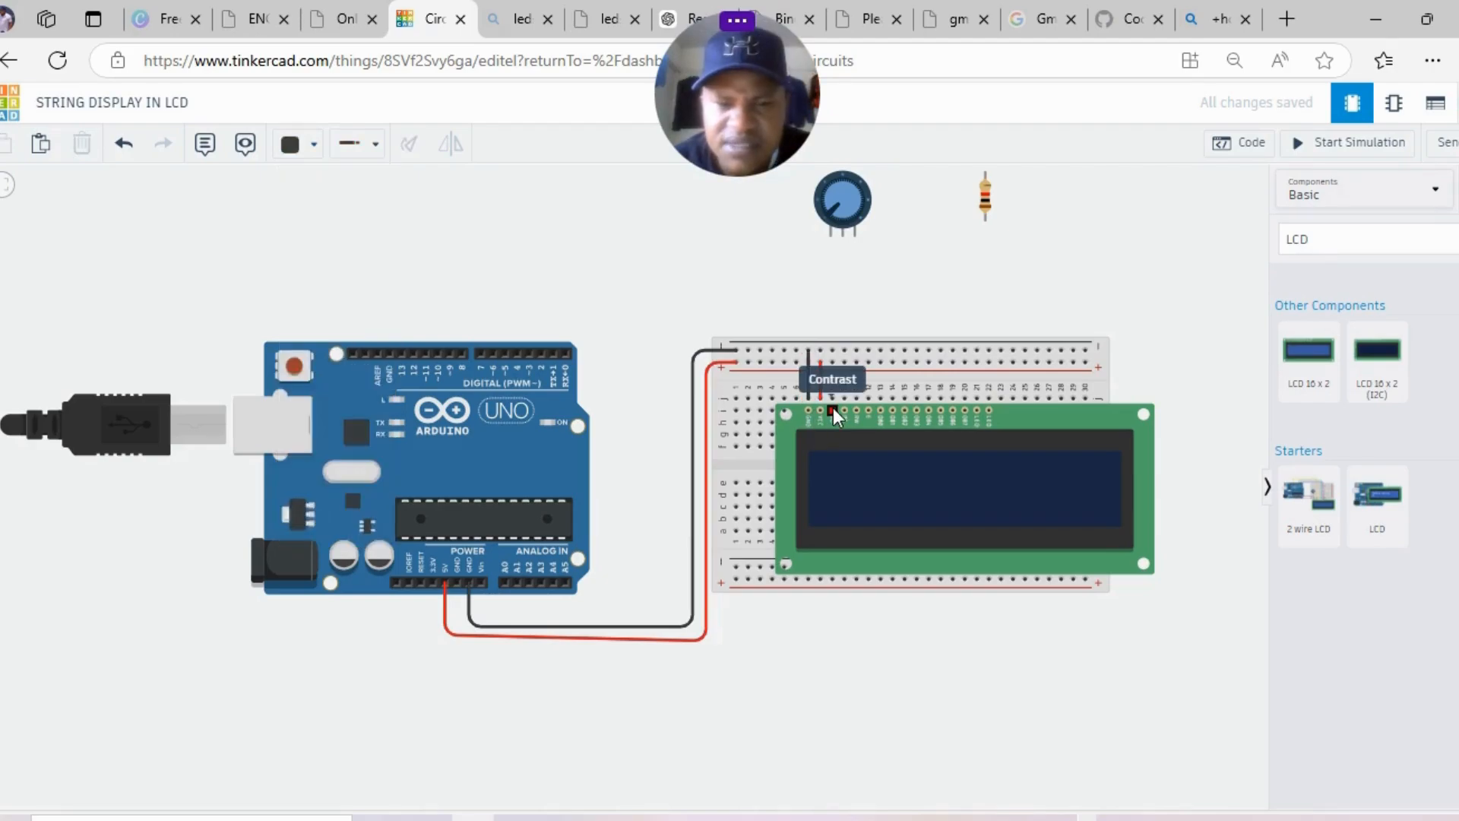
{"action": "left_click", "coordinate": [844, 237]}
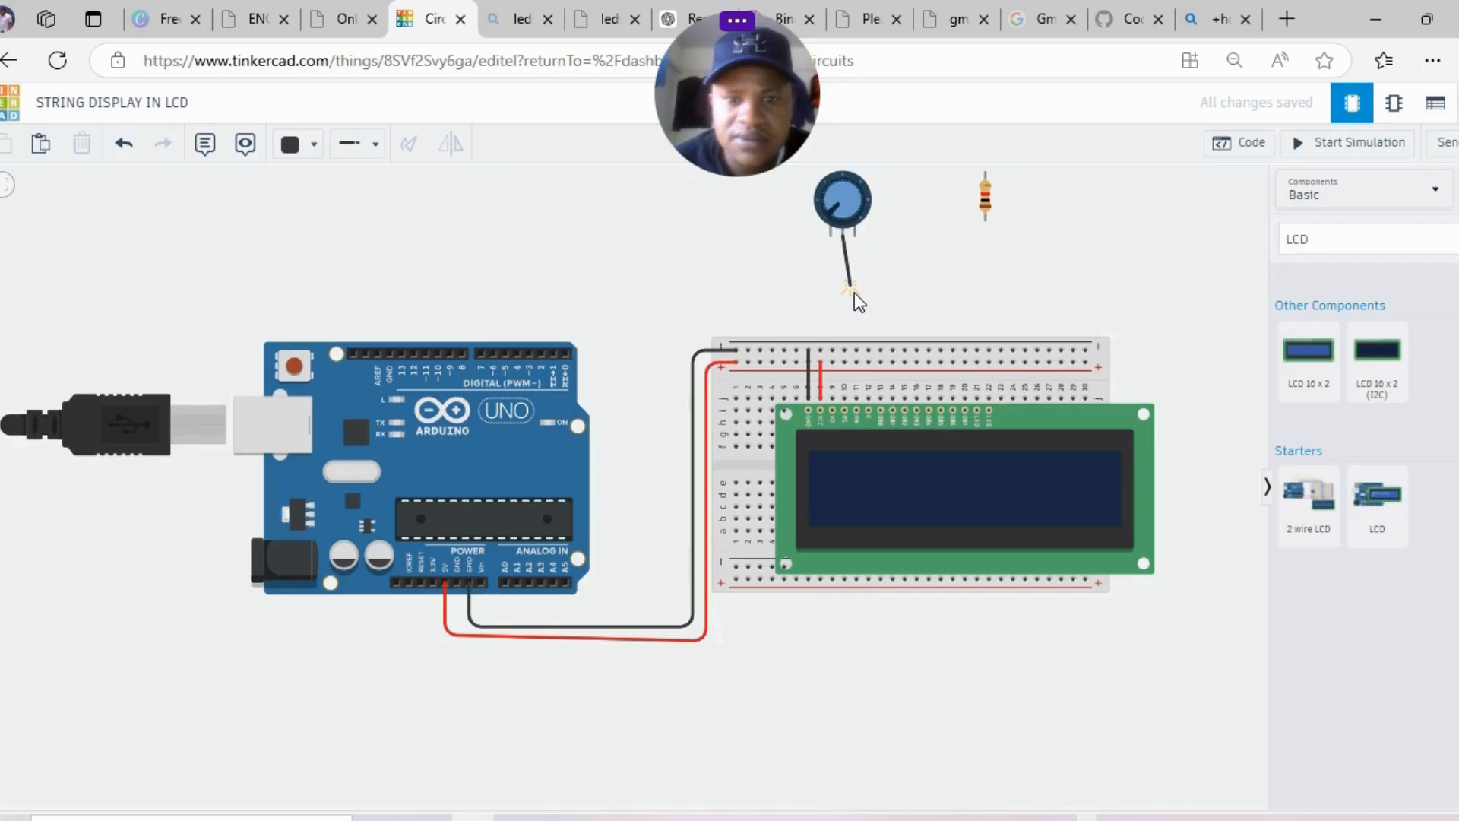
- Connect the potentiometer wiper to breadboard column 9 with a green wire
{"action": "left_click", "coordinate": [833, 400]}
{"action": "left_click_drag", "start_coordinate": [837, 192], "coordinate": [831, 193]}
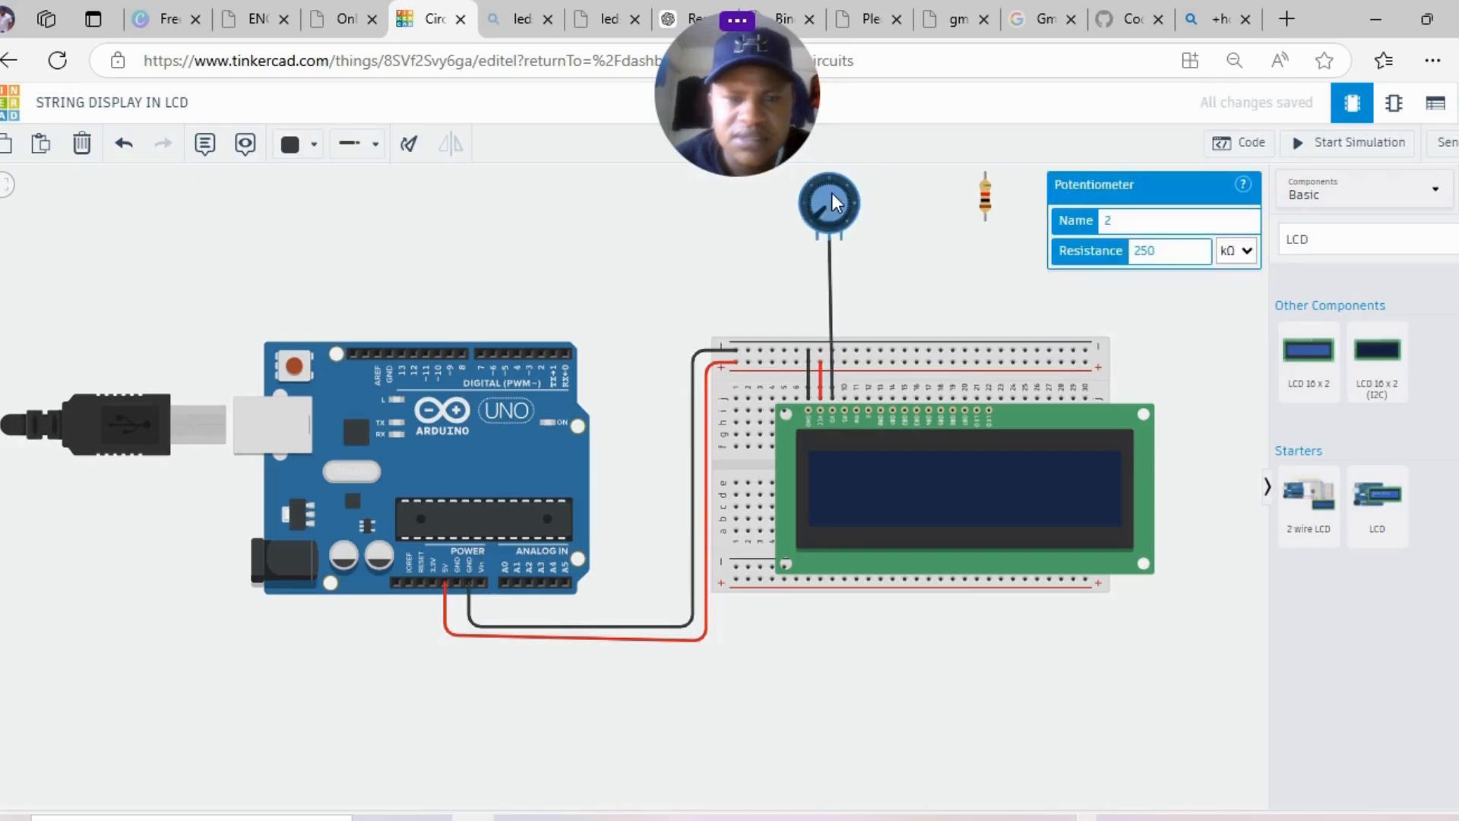
{"action": "left_click_drag", "start_coordinate": [925, 319], "coordinate": [921, 416]}
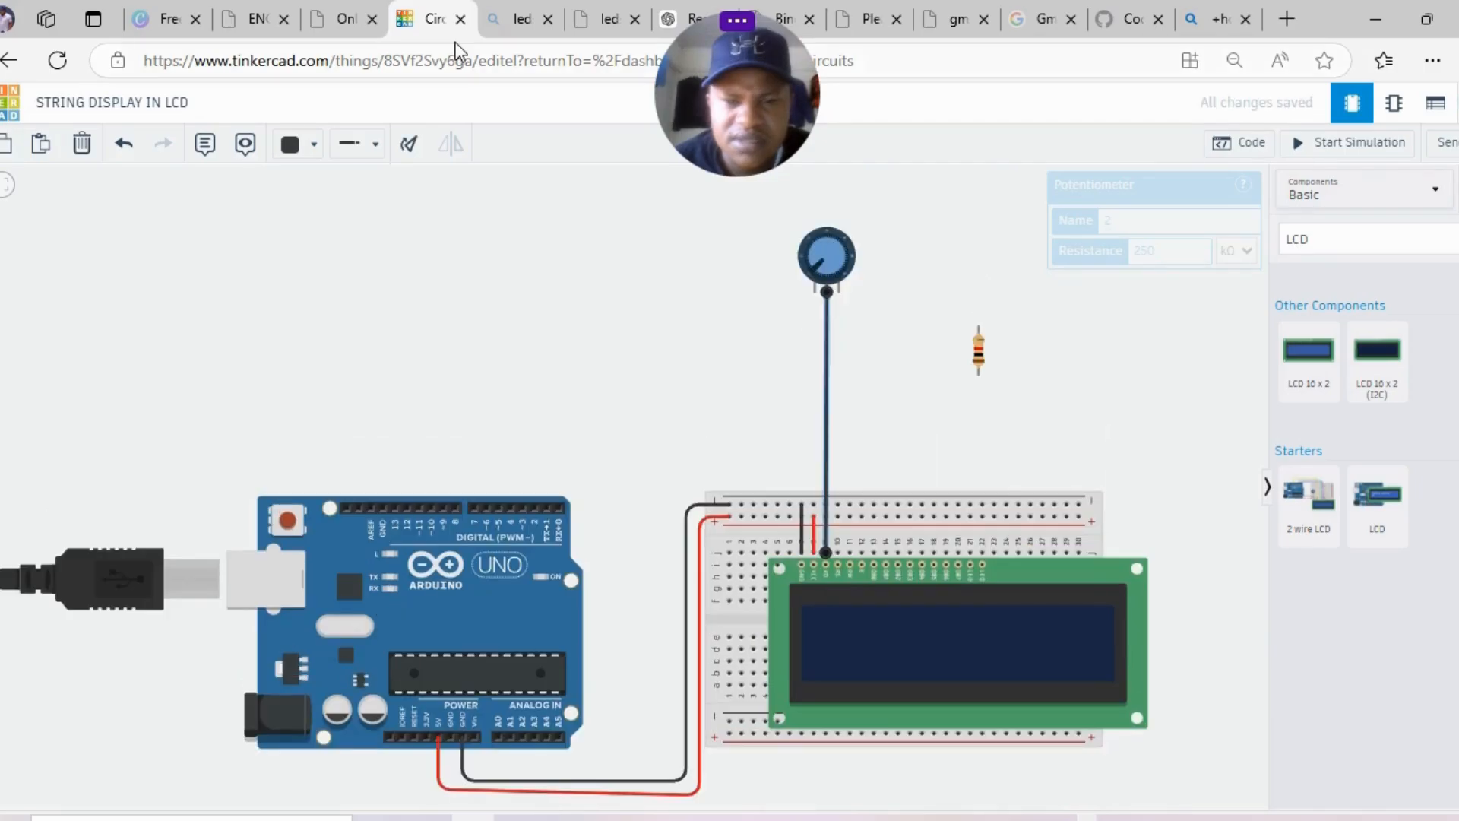
{"action": "left_click", "coordinate": [313, 144]}
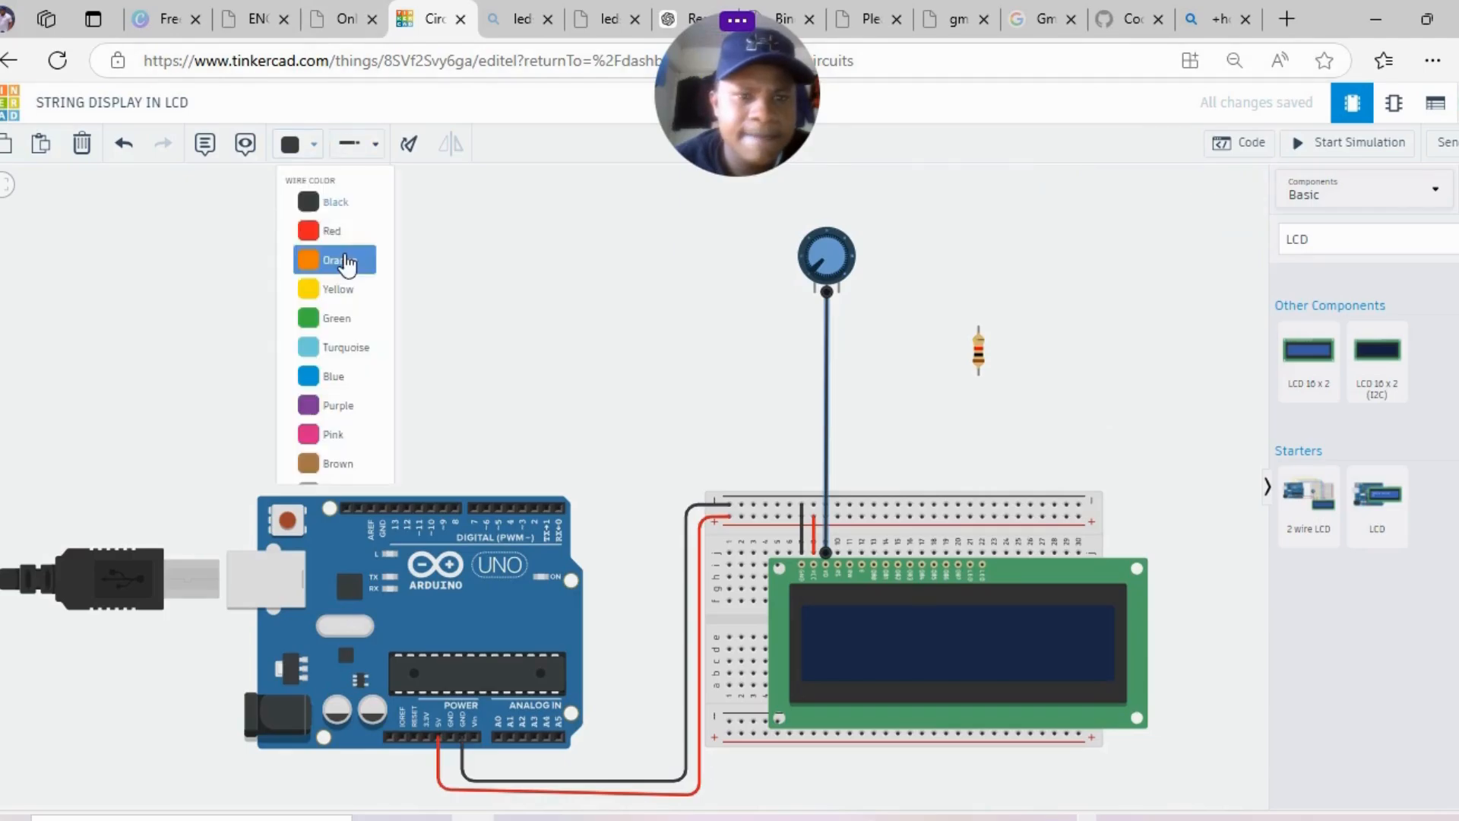
{"action": "left_click", "coordinate": [350, 329]}
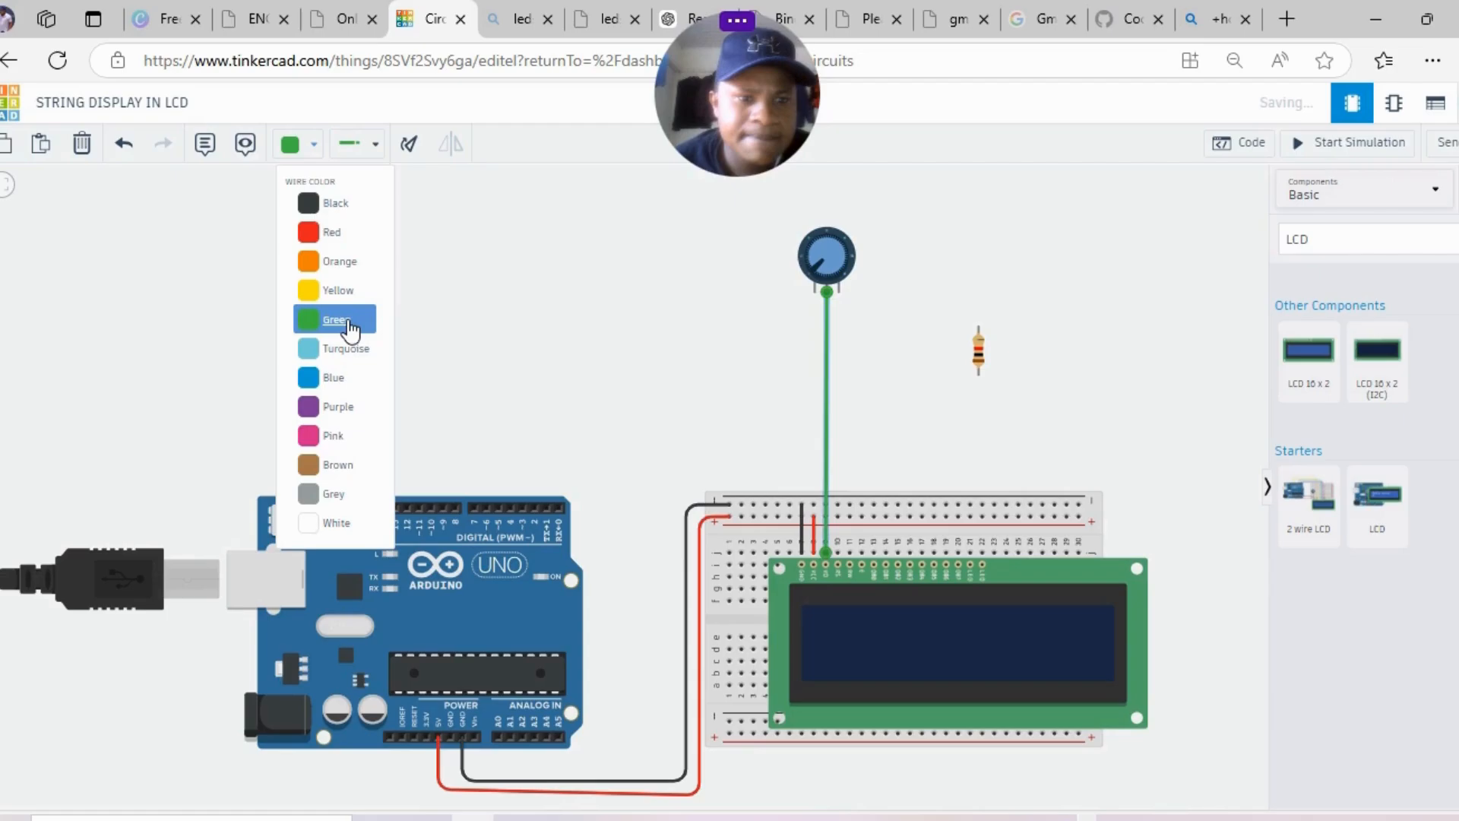
- Wire the potentiometer's right pin down to the top power rail
{"action": "left_click", "coordinate": [867, 294]}
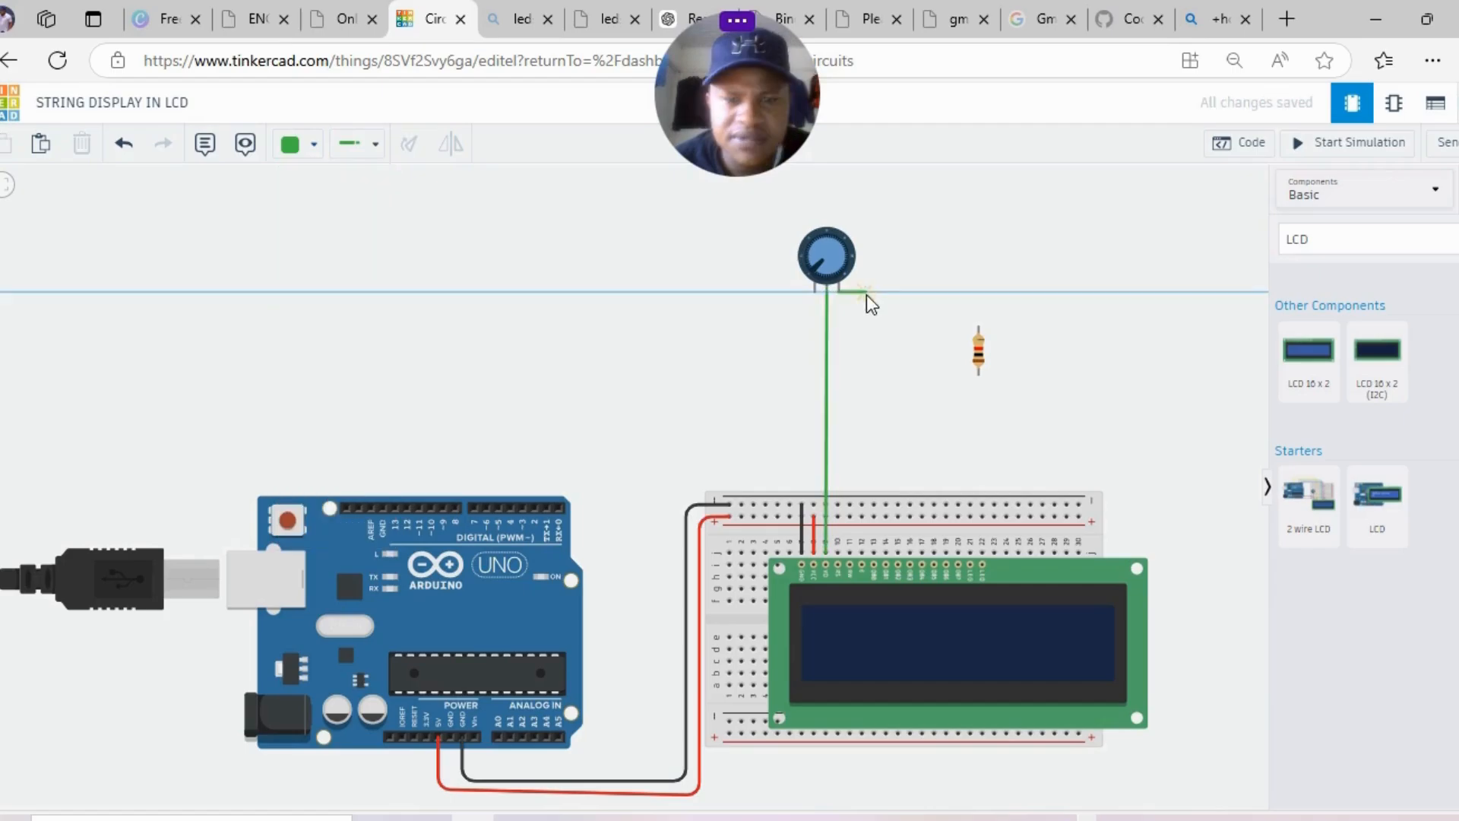
{"action": "left_click", "coordinate": [861, 451]}
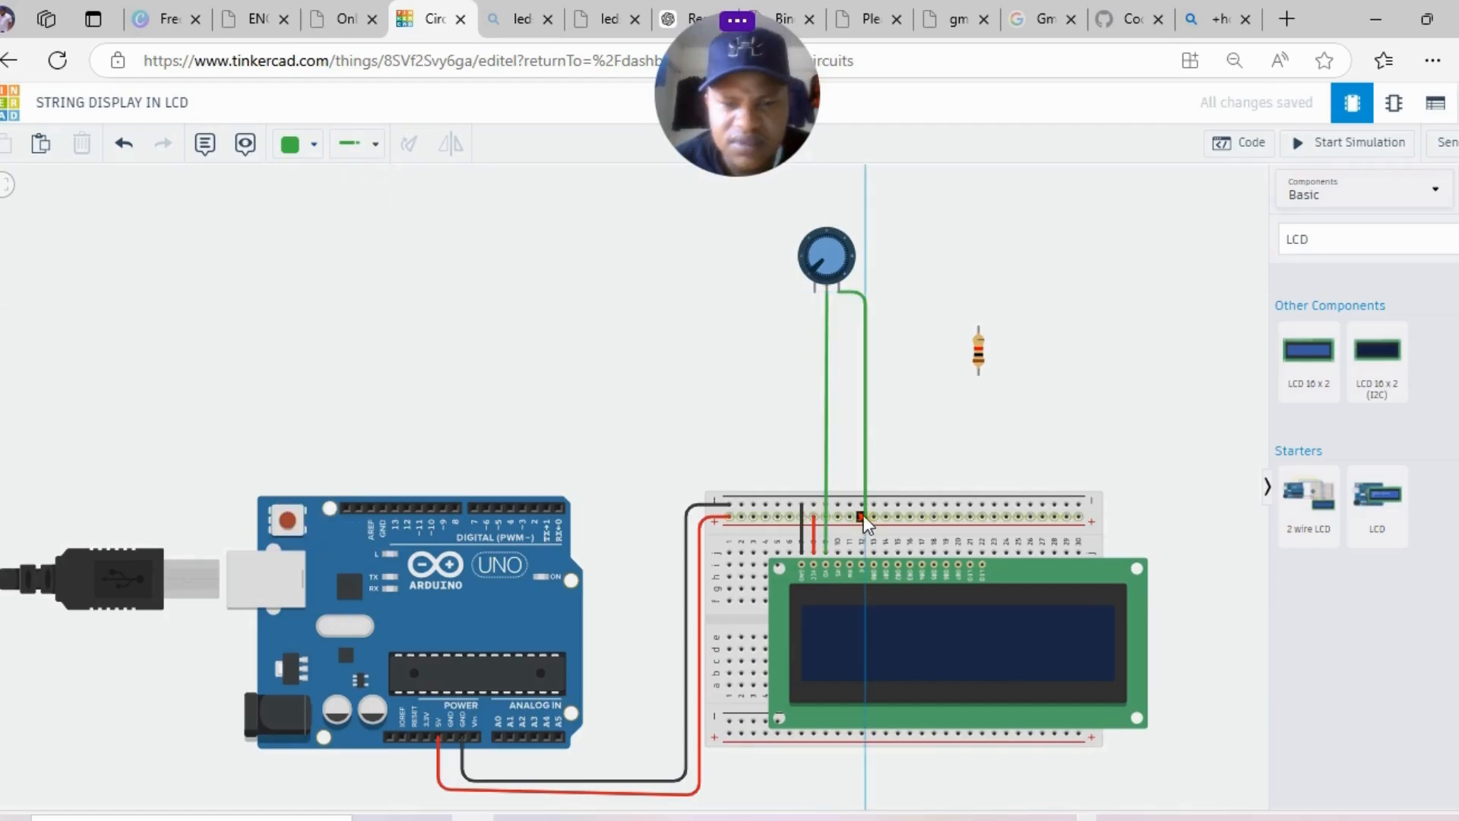
{"action": "left_click", "coordinate": [861, 517]}
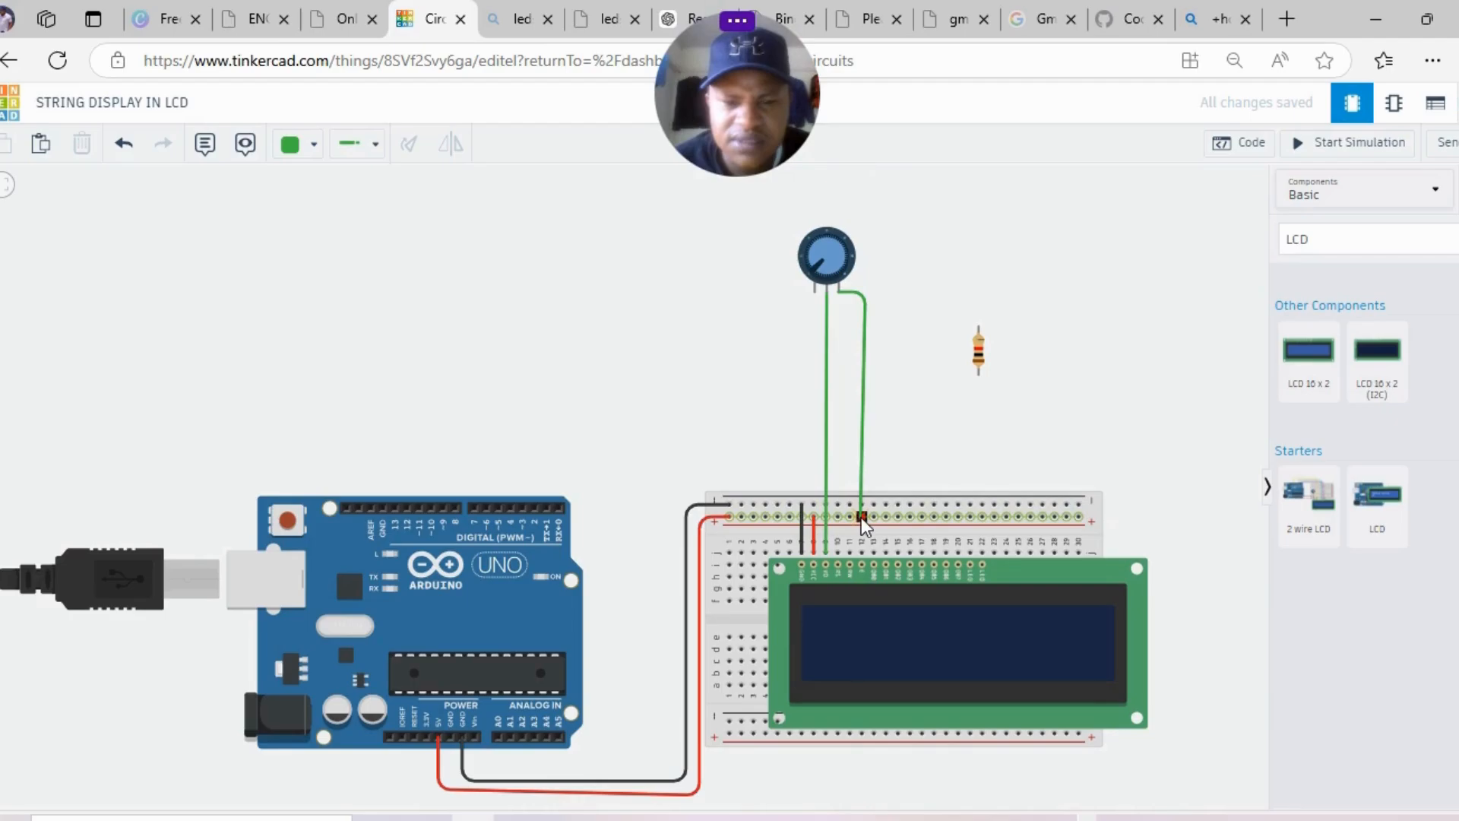
{"action": "left_click", "coordinate": [861, 517]}
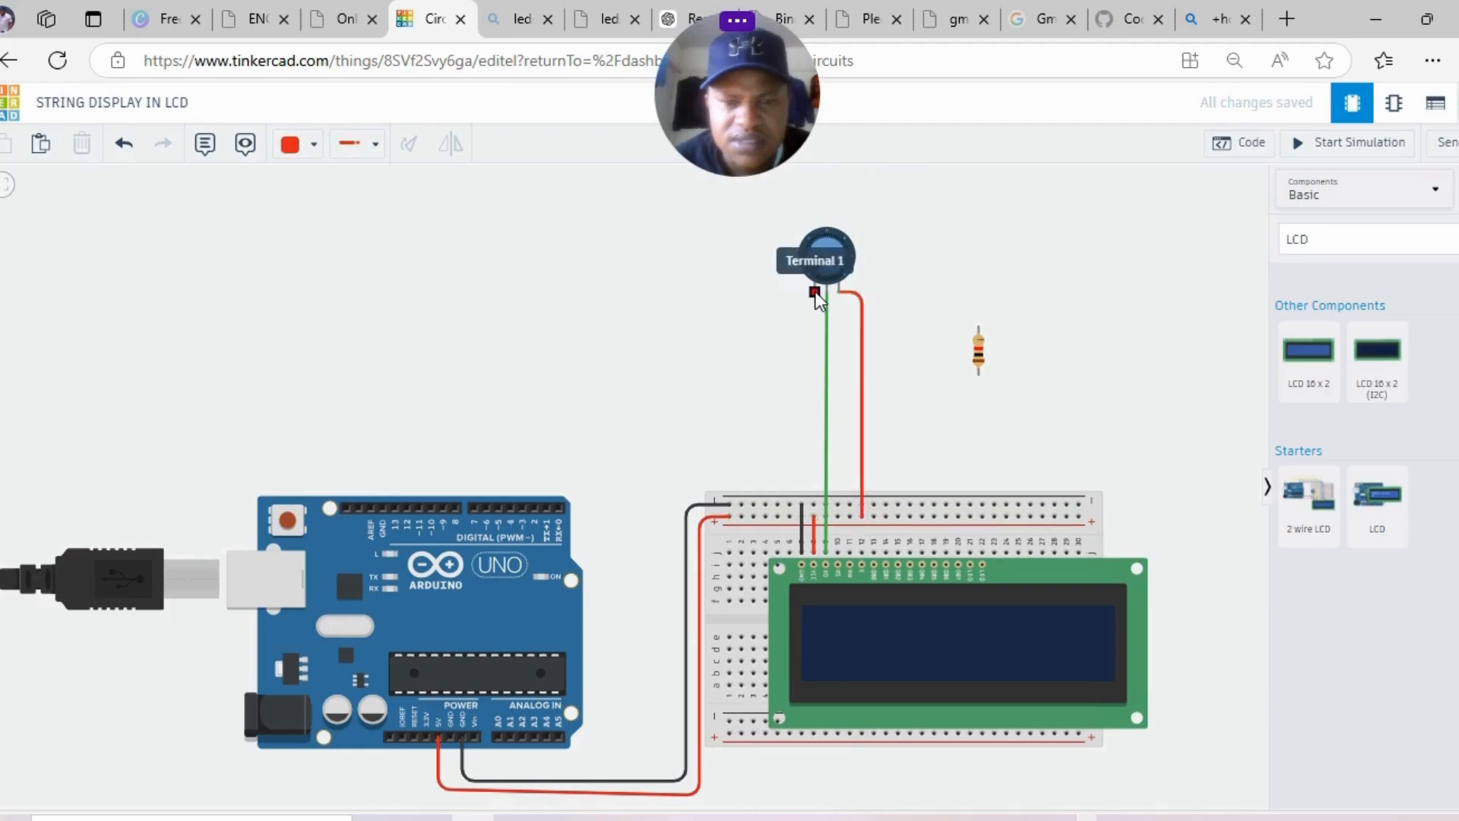
- Wire the potentiometer's left terminal to the top rail in black
{"action": "left_click", "coordinate": [815, 290]}
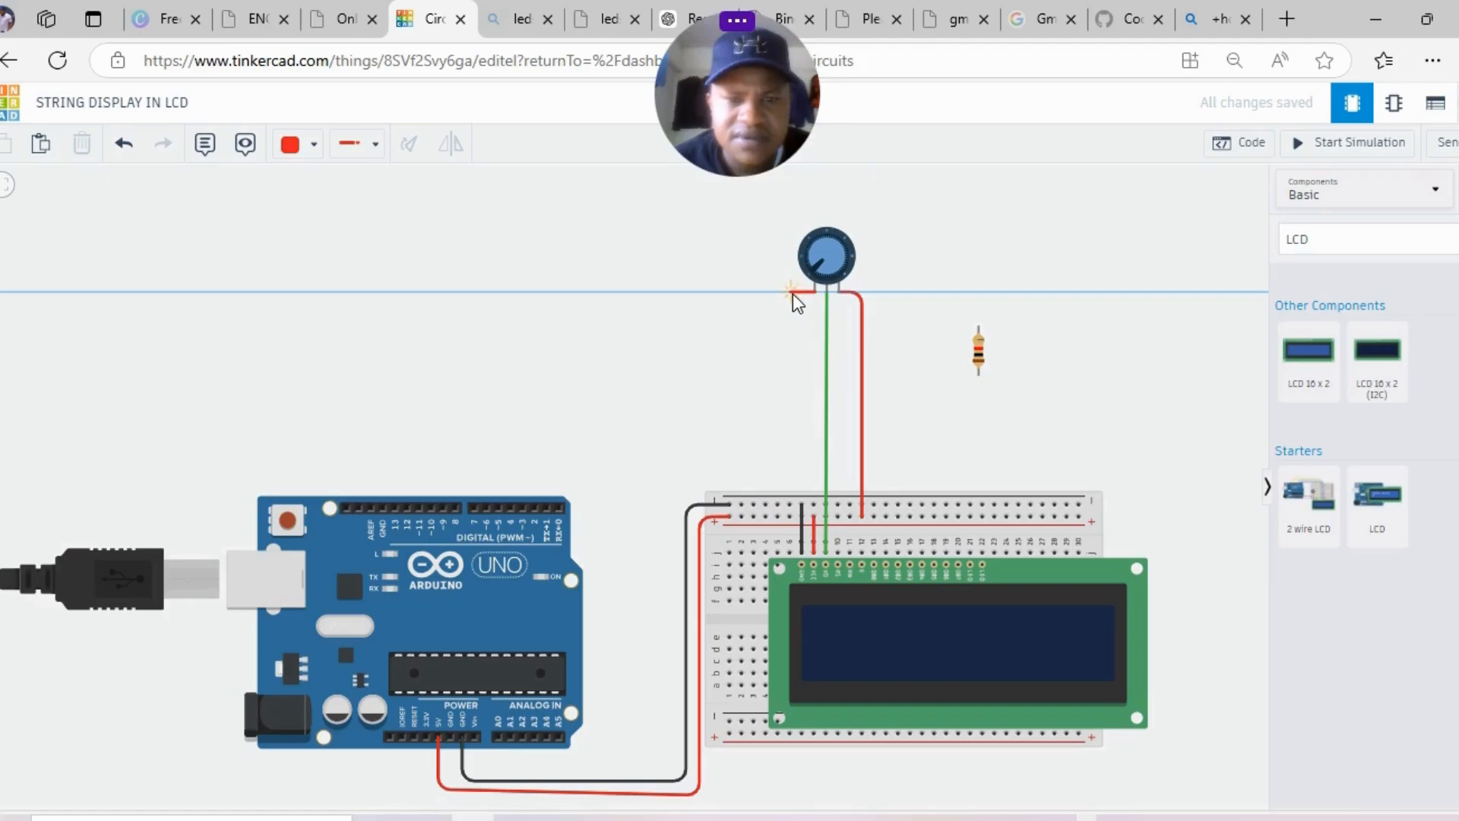
{"action": "left_click", "coordinate": [792, 293]}
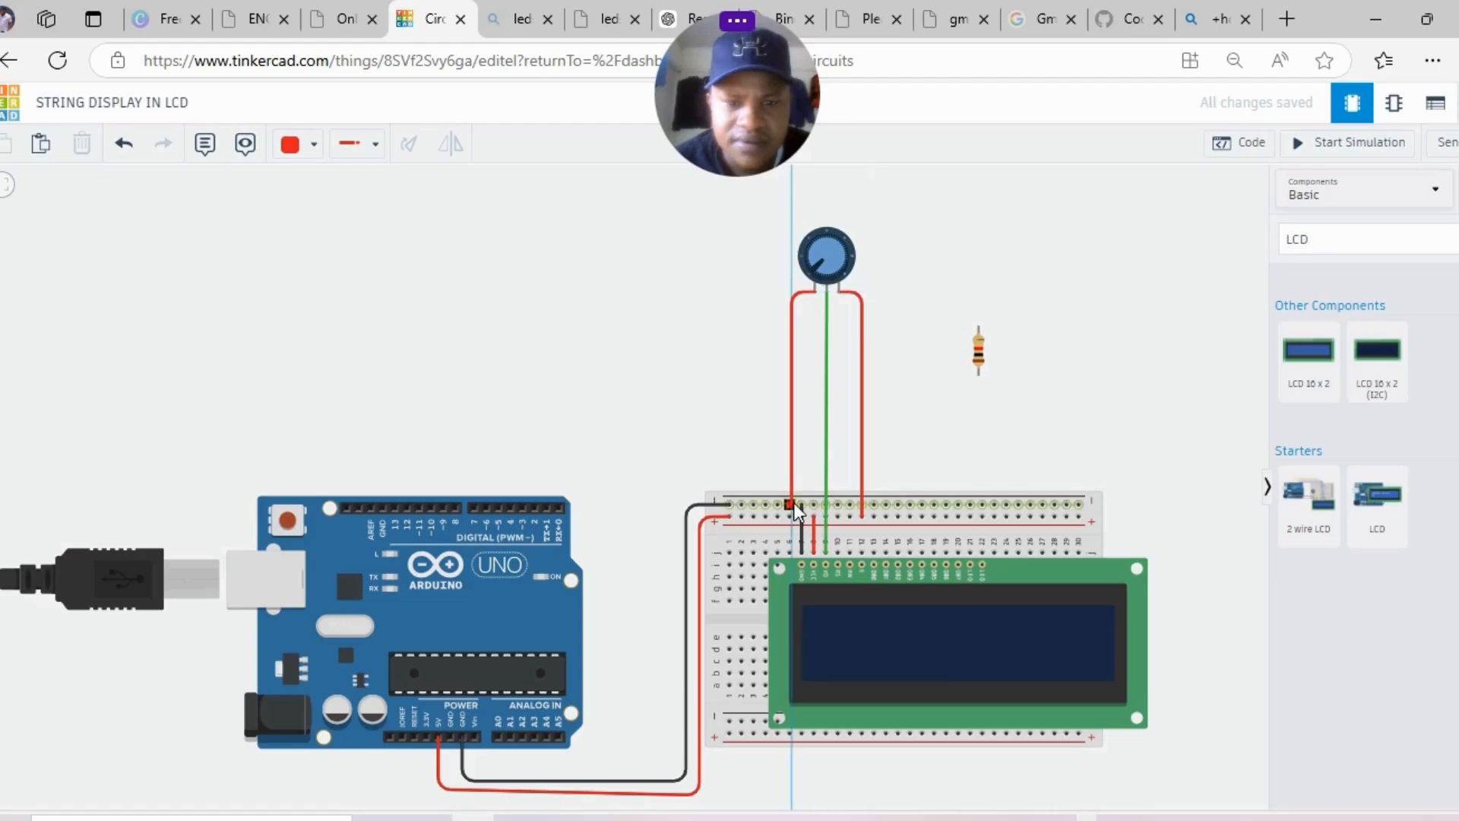
{"action": "left_click", "coordinate": [790, 503]}
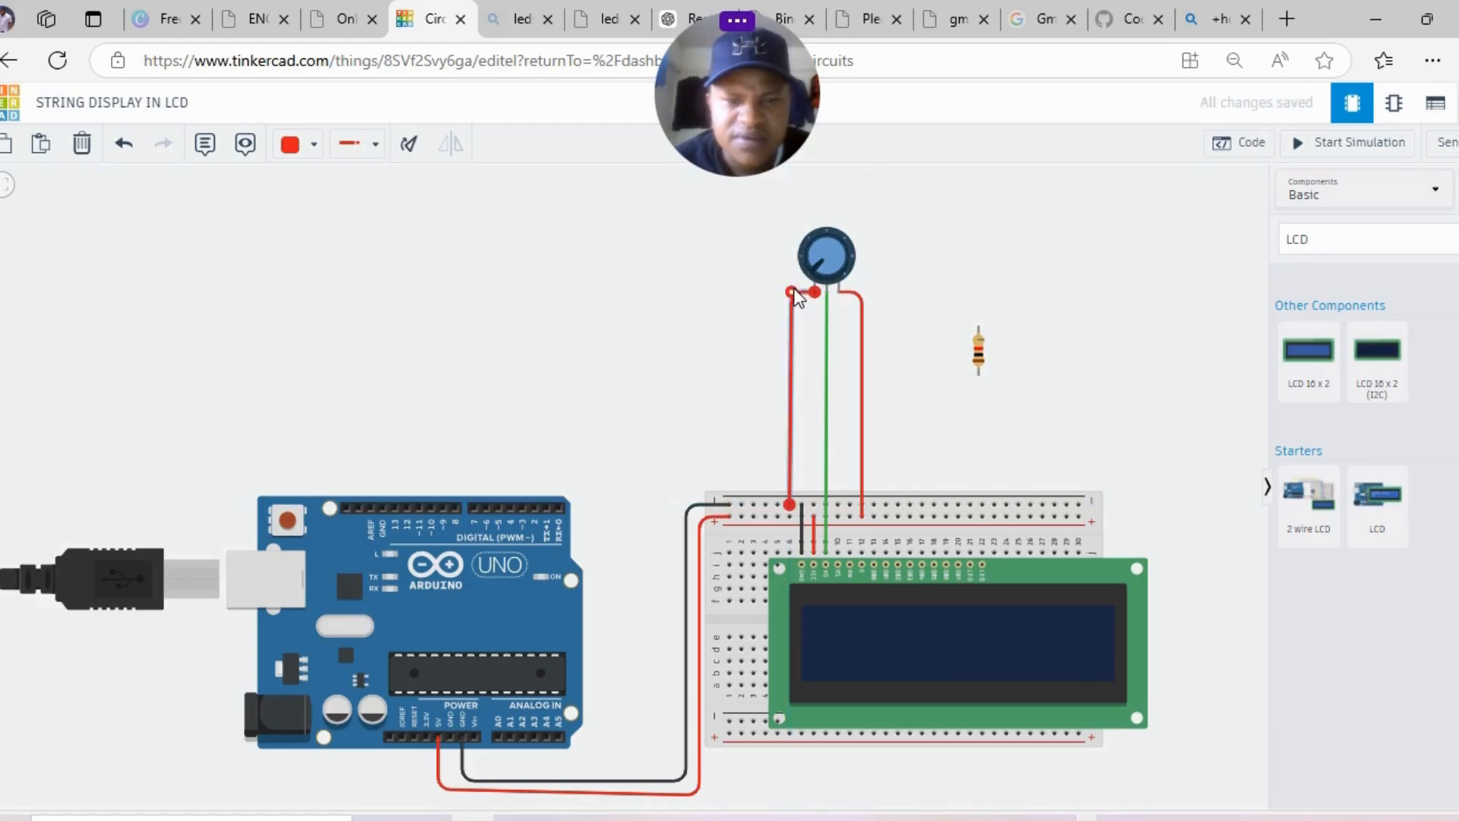
{"action": "left_click", "coordinate": [311, 144]}
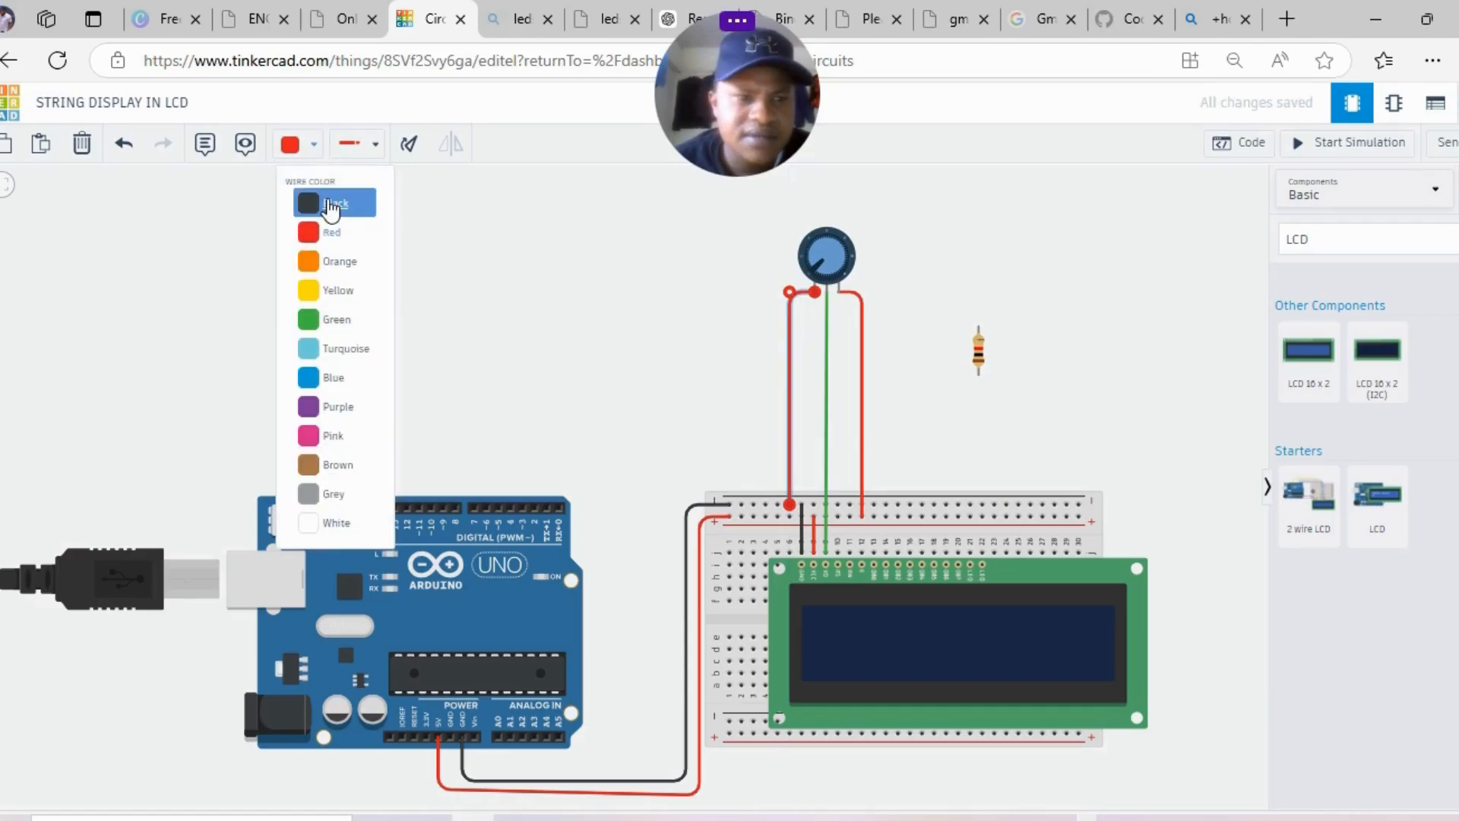
{"action": "left_click", "coordinate": [330, 206]}
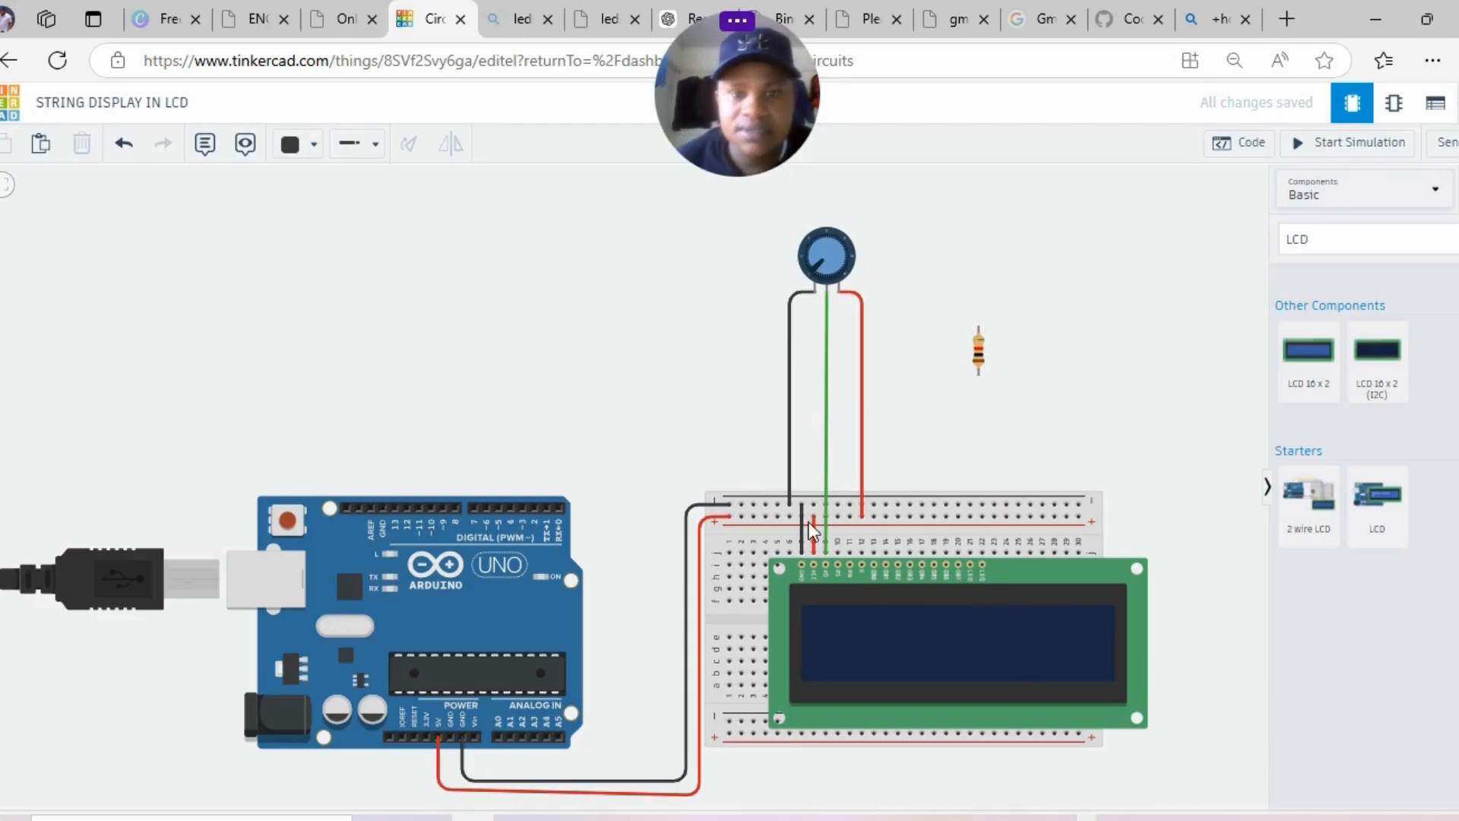
{"action": "left_click", "coordinate": [837, 550]}
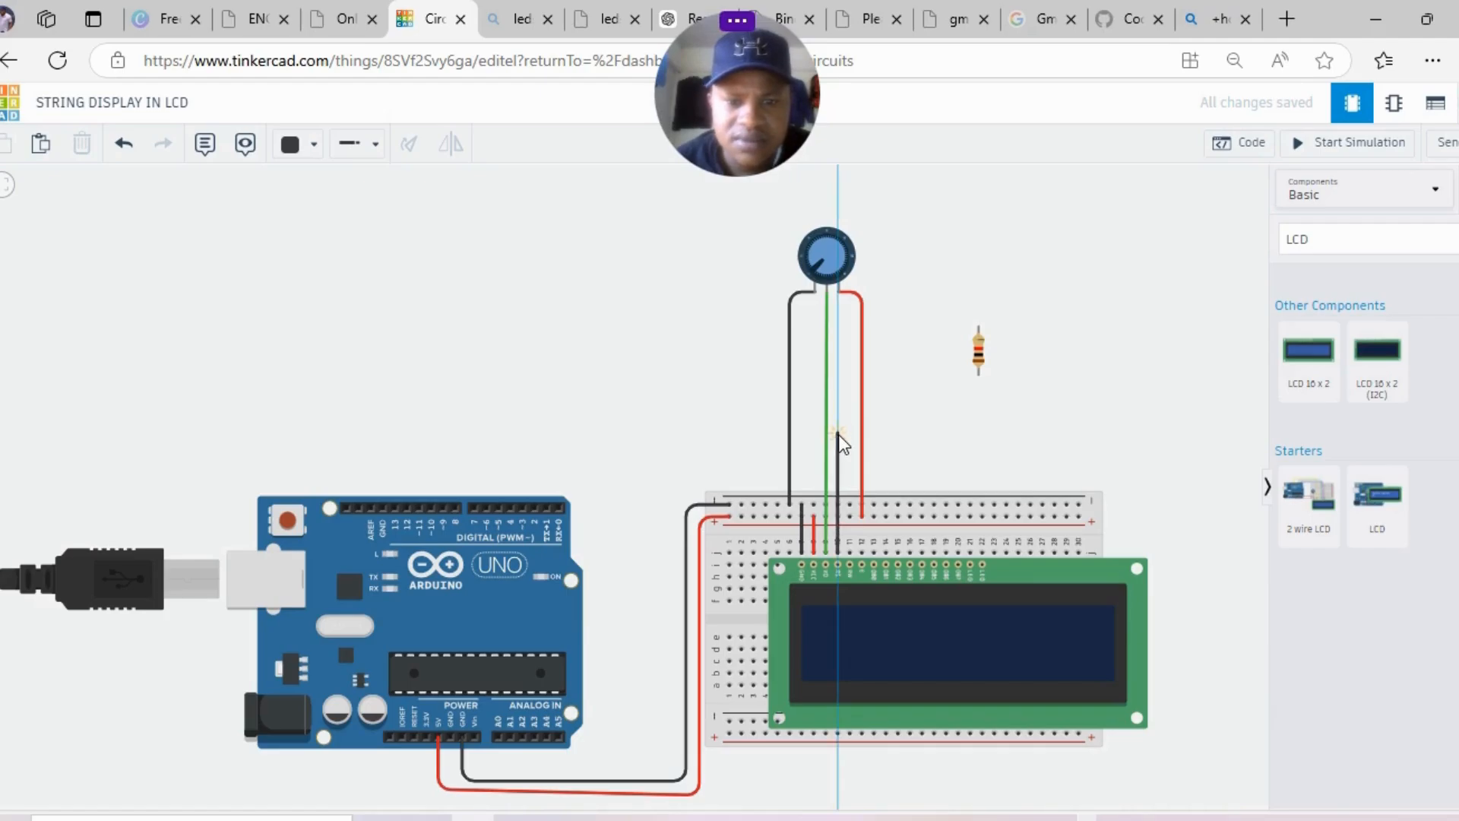
- Route the LCD Register Select column wire to Arduino pin 2 and colour it blue
{"action": "left_click", "coordinate": [838, 435]}
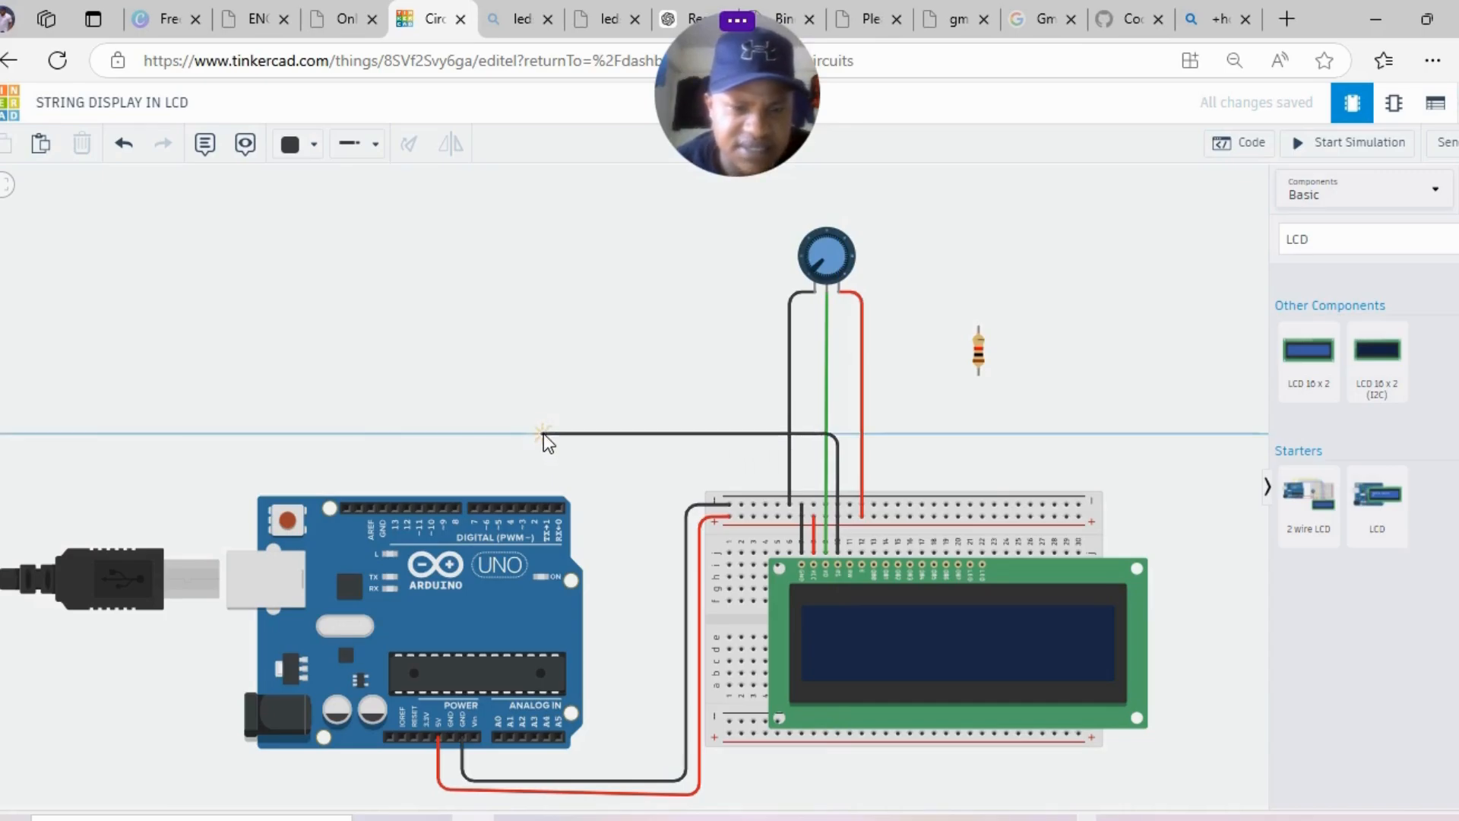
{"action": "left_click", "coordinate": [544, 434]}
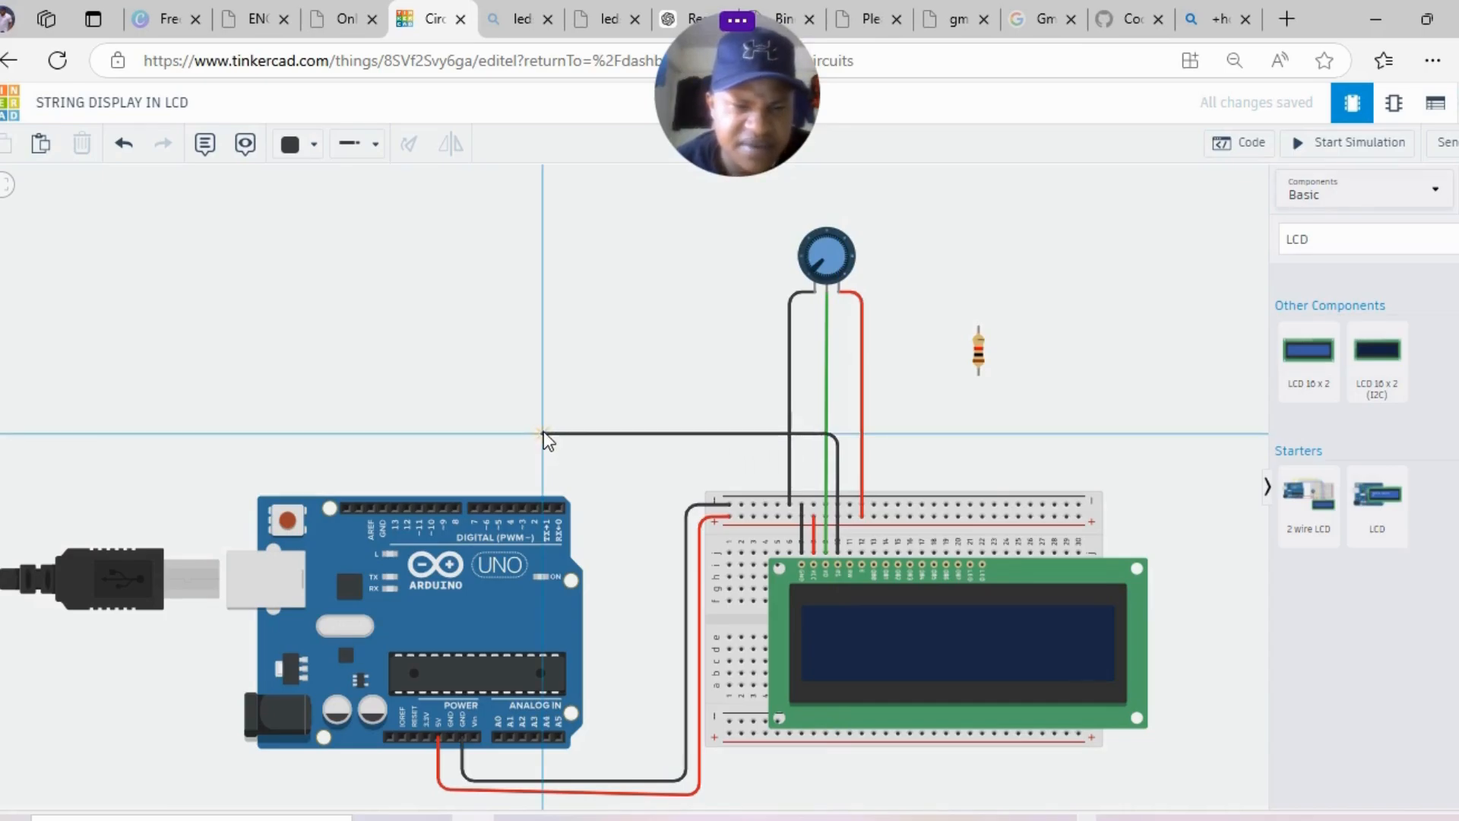
{"action": "left_click", "coordinate": [542, 488]}
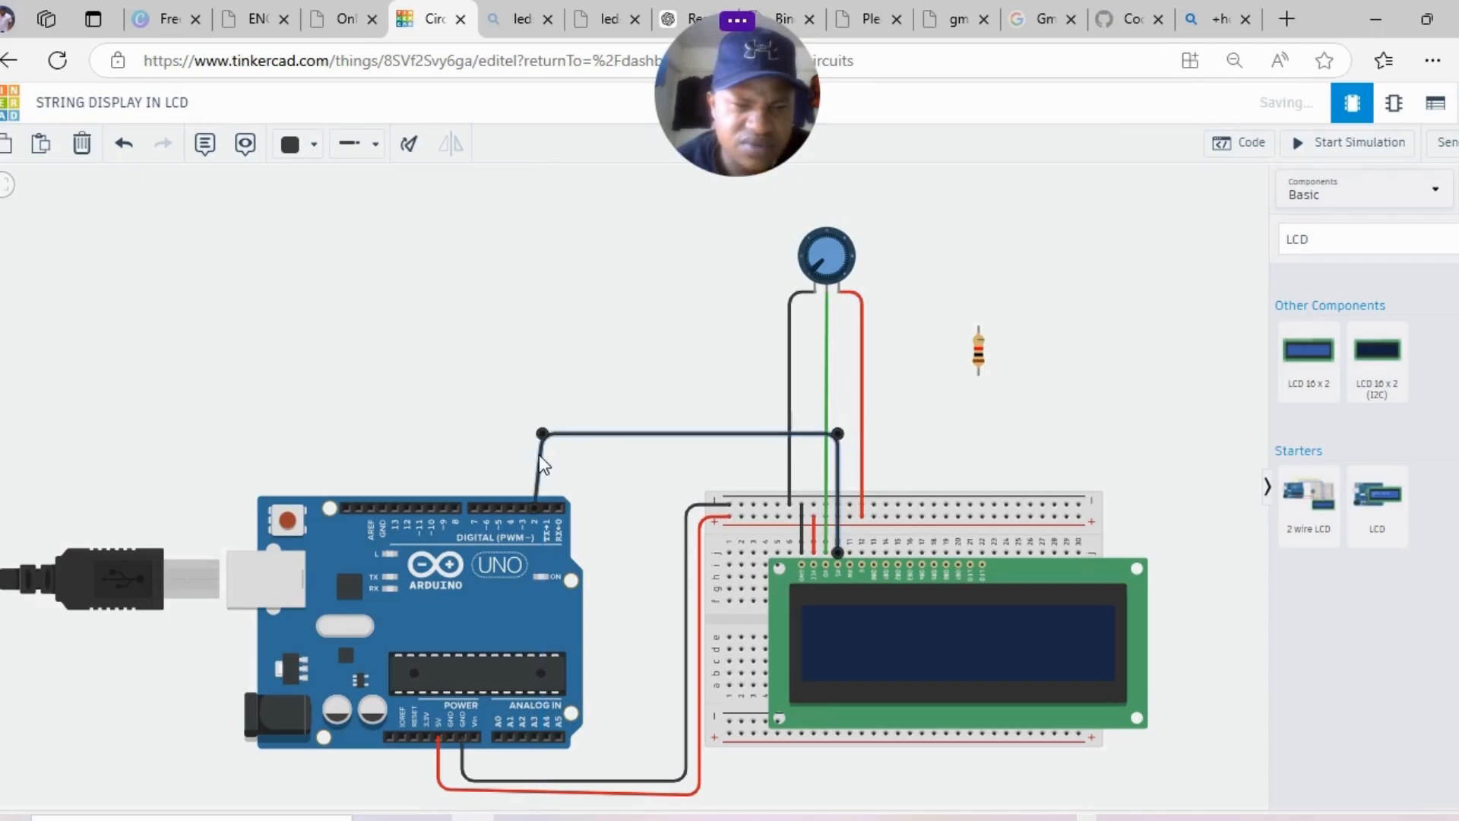
{"action": "left_click_drag", "start_coordinate": [542, 439], "coordinate": [535, 439]}
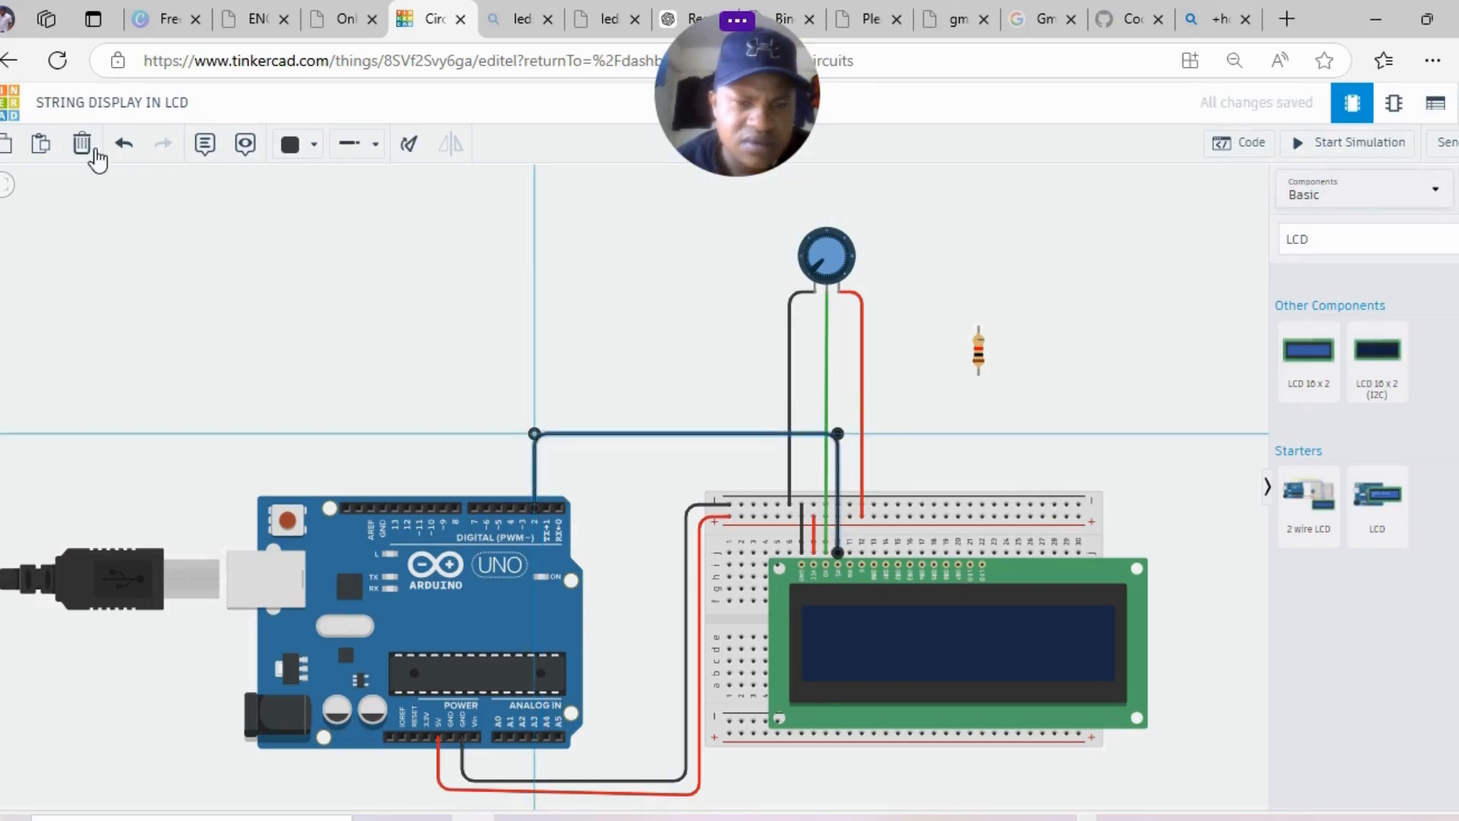
{"action": "left_click", "coordinate": [293, 144]}
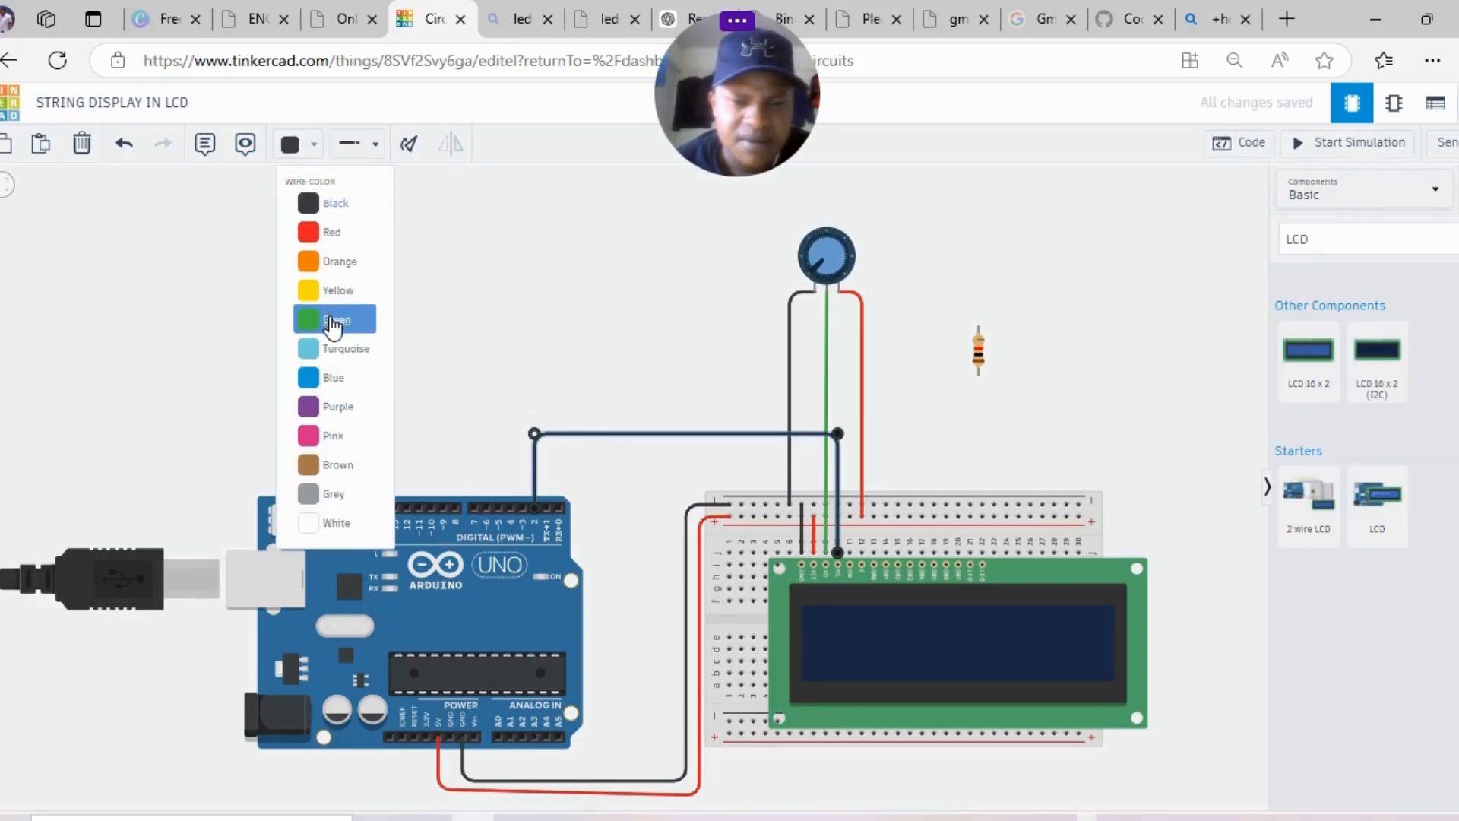
{"action": "left_click", "coordinate": [354, 377]}
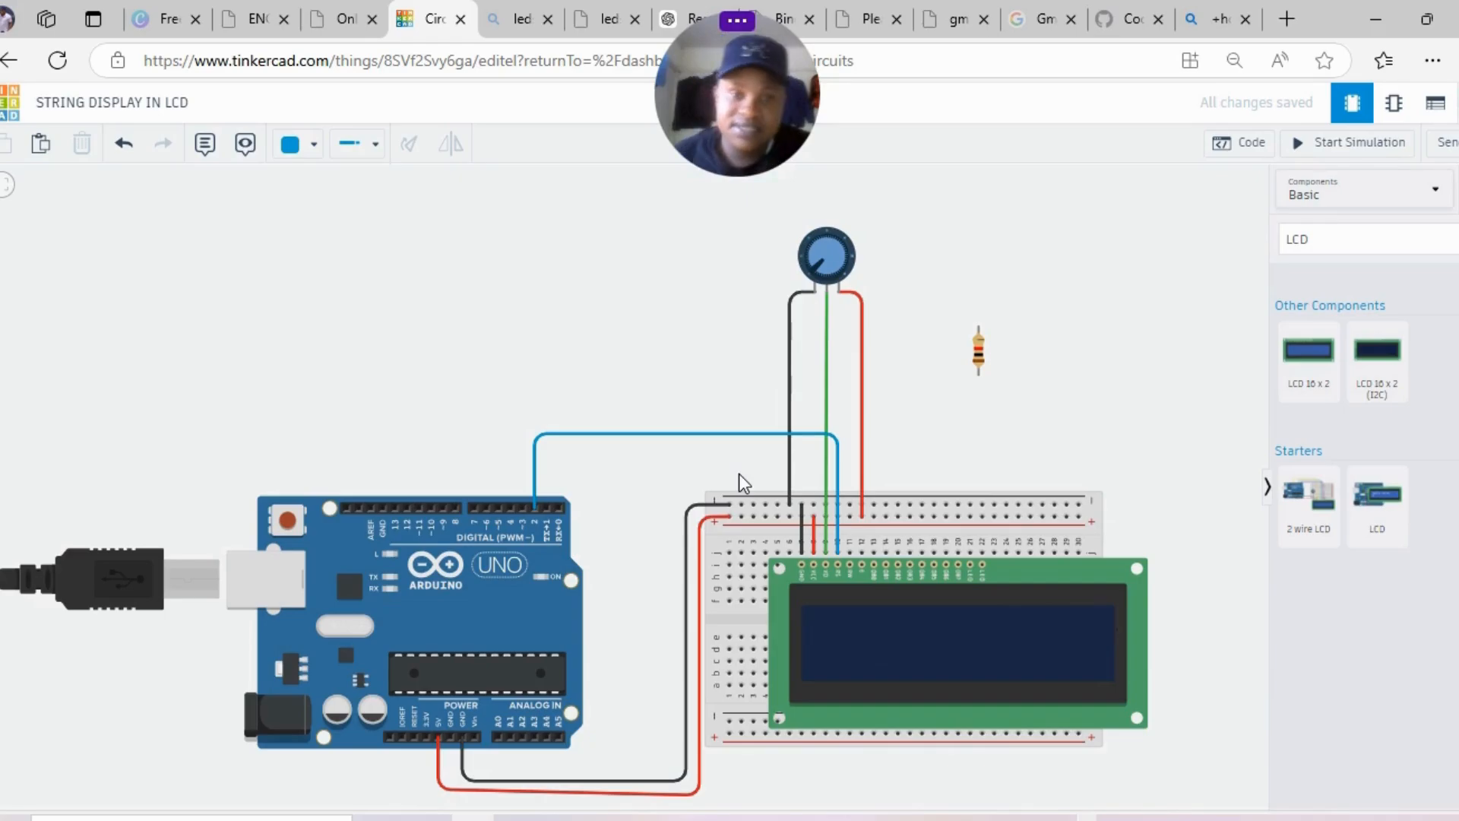
- Add a short black wire from an LCD column to the top rail
{"action": "left_click", "coordinate": [850, 554]}
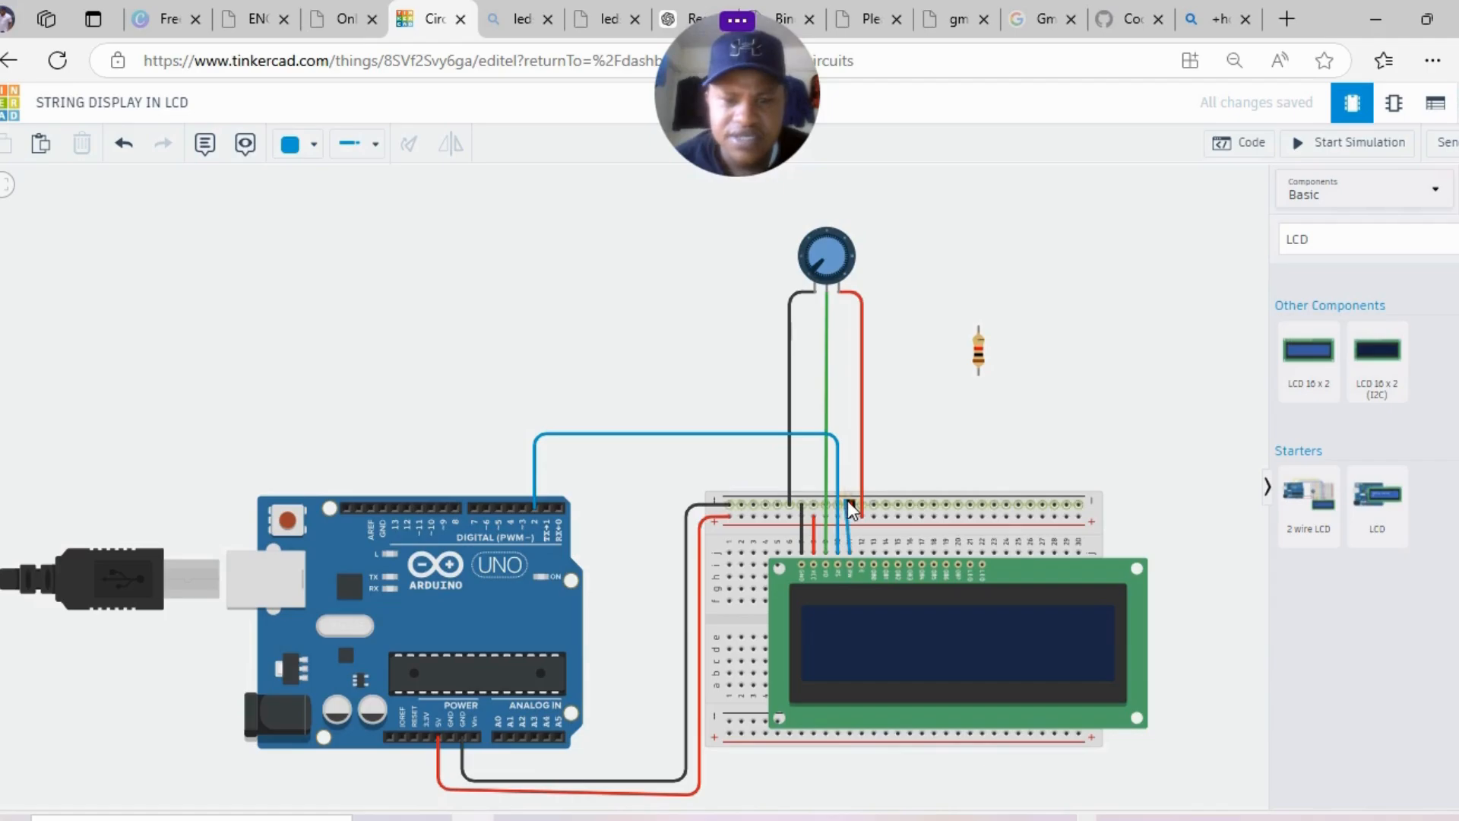
{"action": "left_click", "coordinate": [850, 501]}
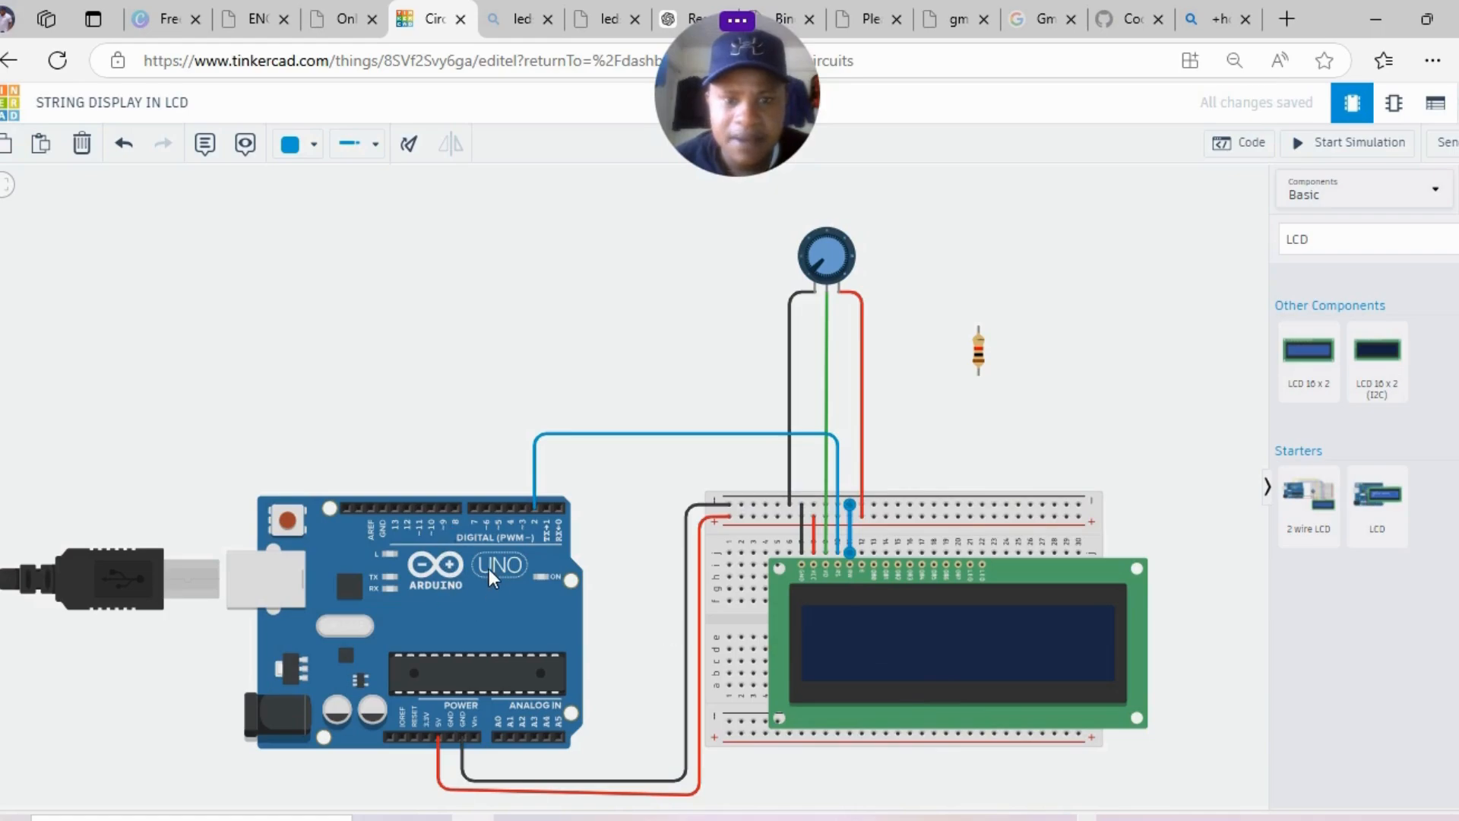
{"action": "left_click", "coordinate": [300, 144]}
{"action": "left_click", "coordinate": [335, 203]}
{"action": "left_click", "coordinate": [569, 263]}
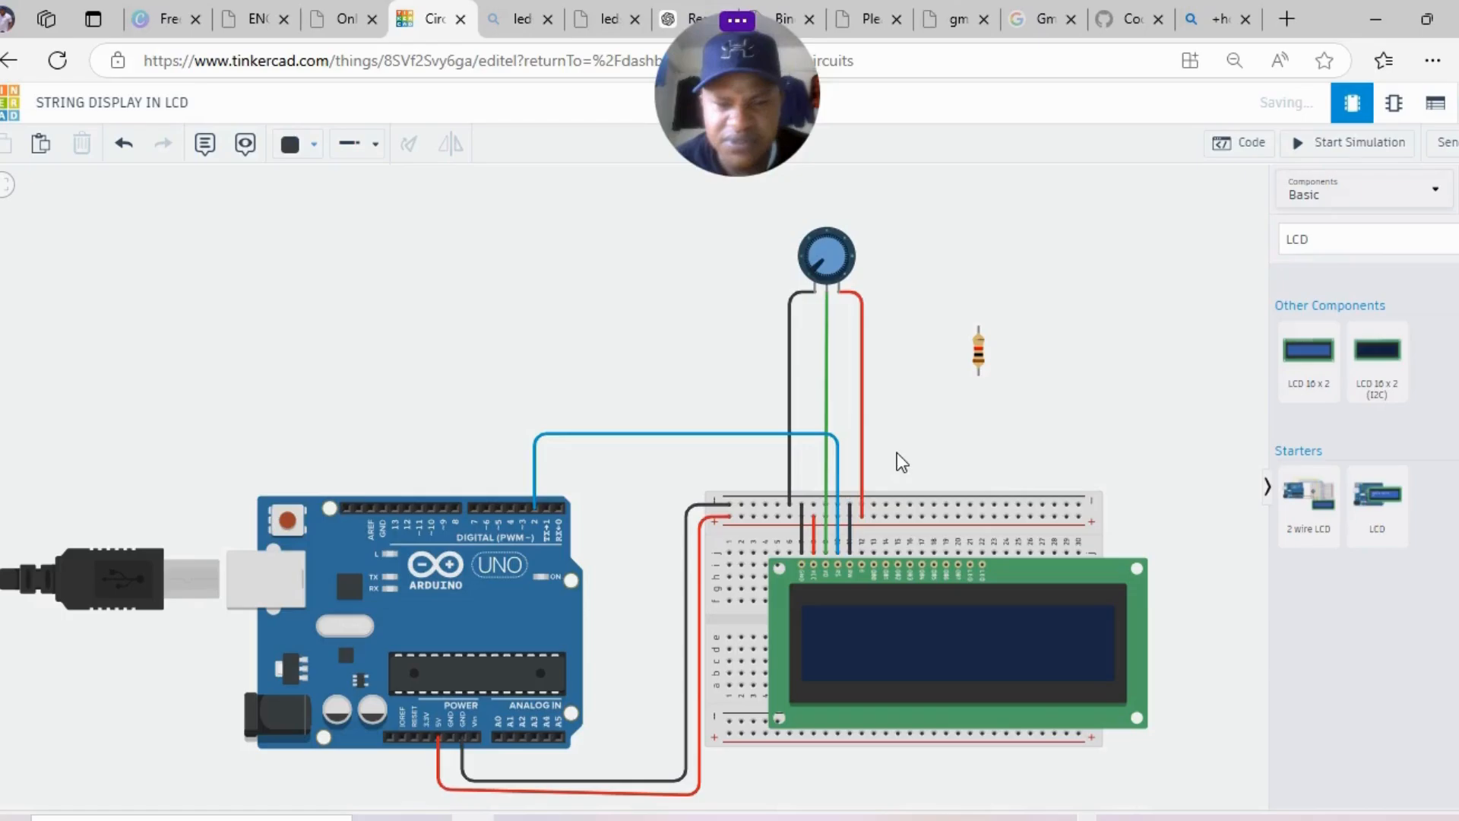
- Route a wire from the next LCD column to Arduino pin 3, straightening its bends
{"action": "left_click", "coordinate": [862, 553]}
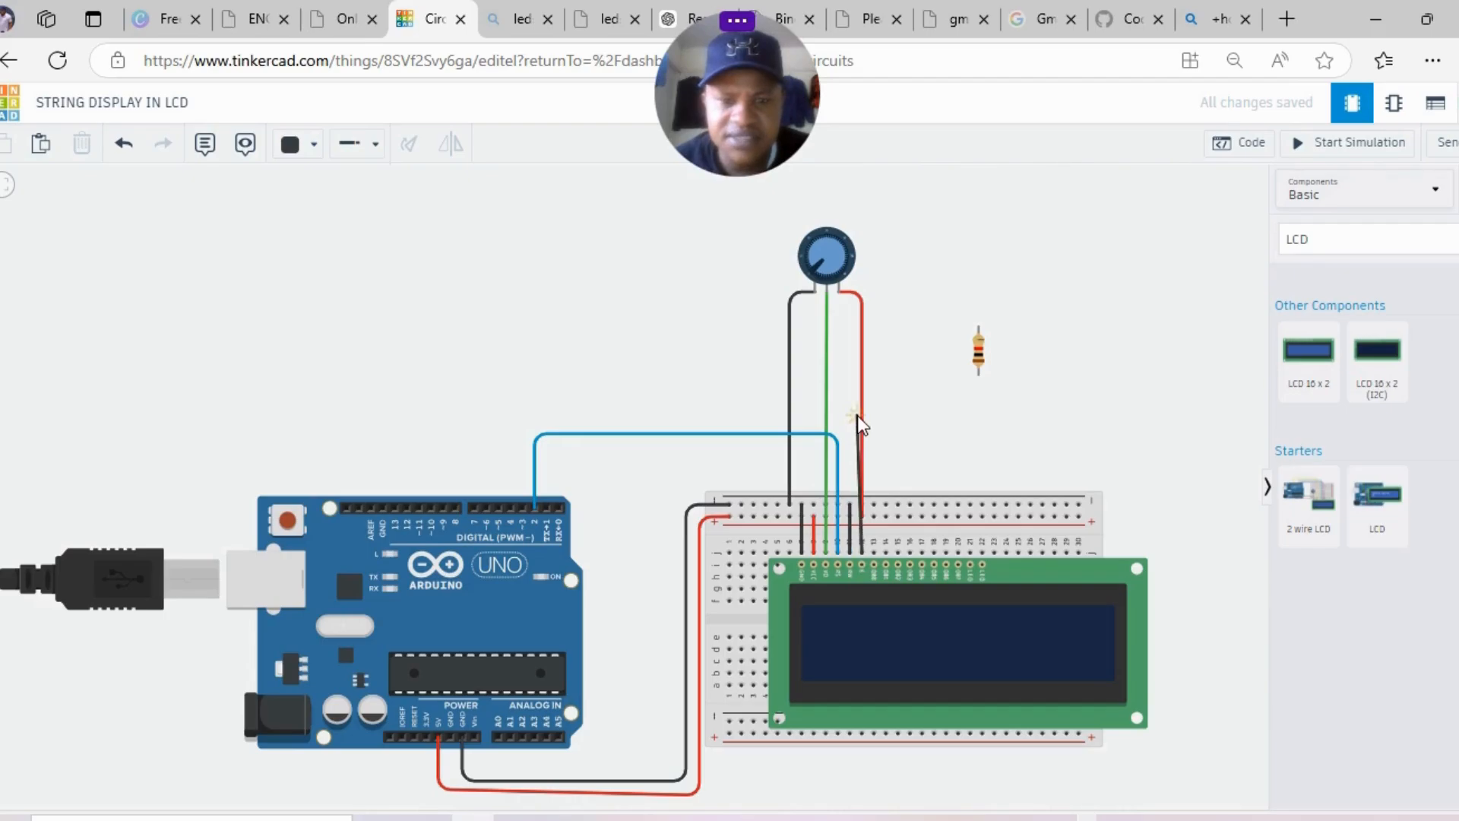
{"action": "left_click", "coordinate": [862, 417]}
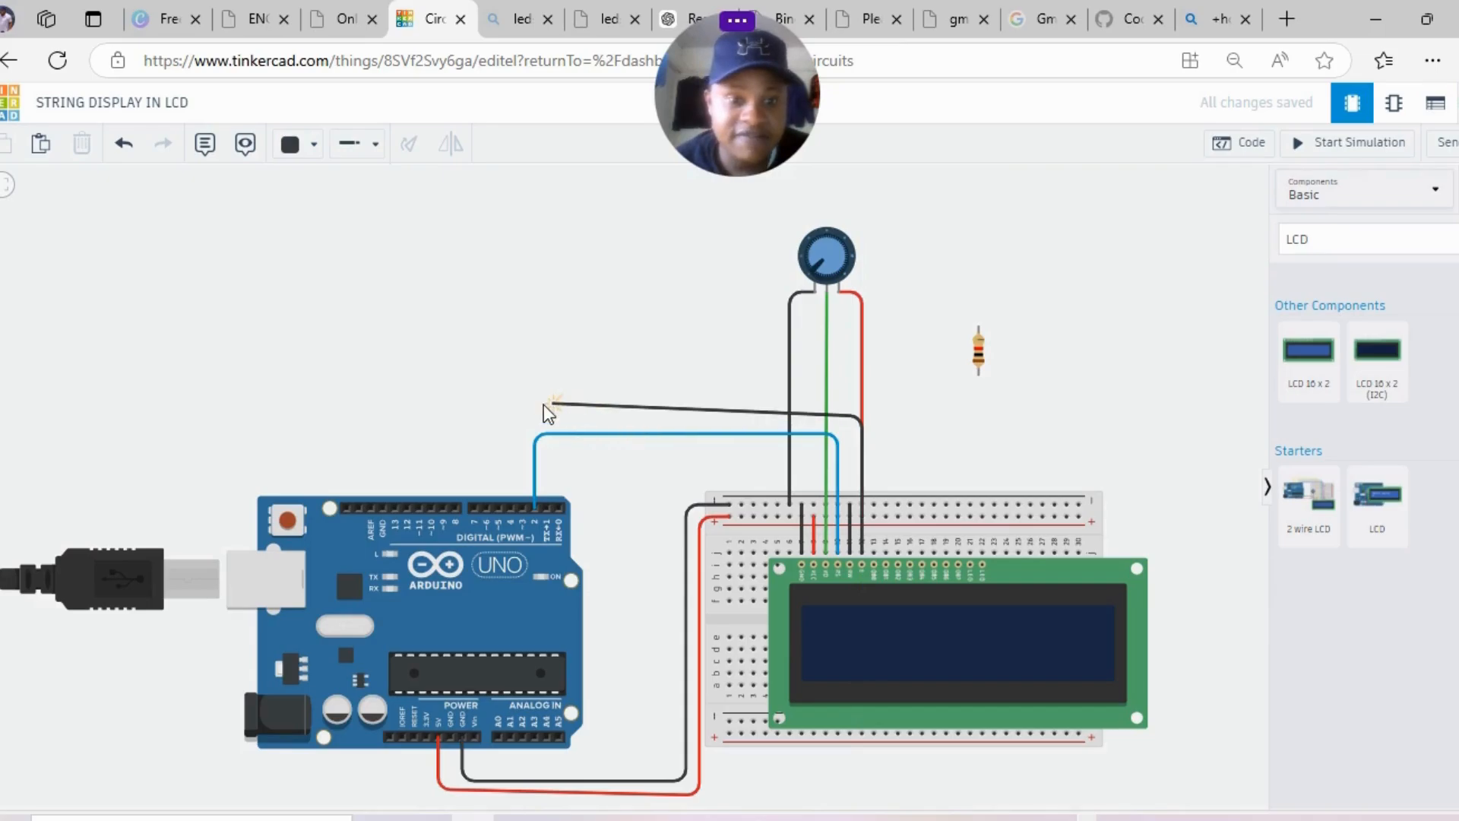
{"action": "left_click", "coordinate": [520, 416]}
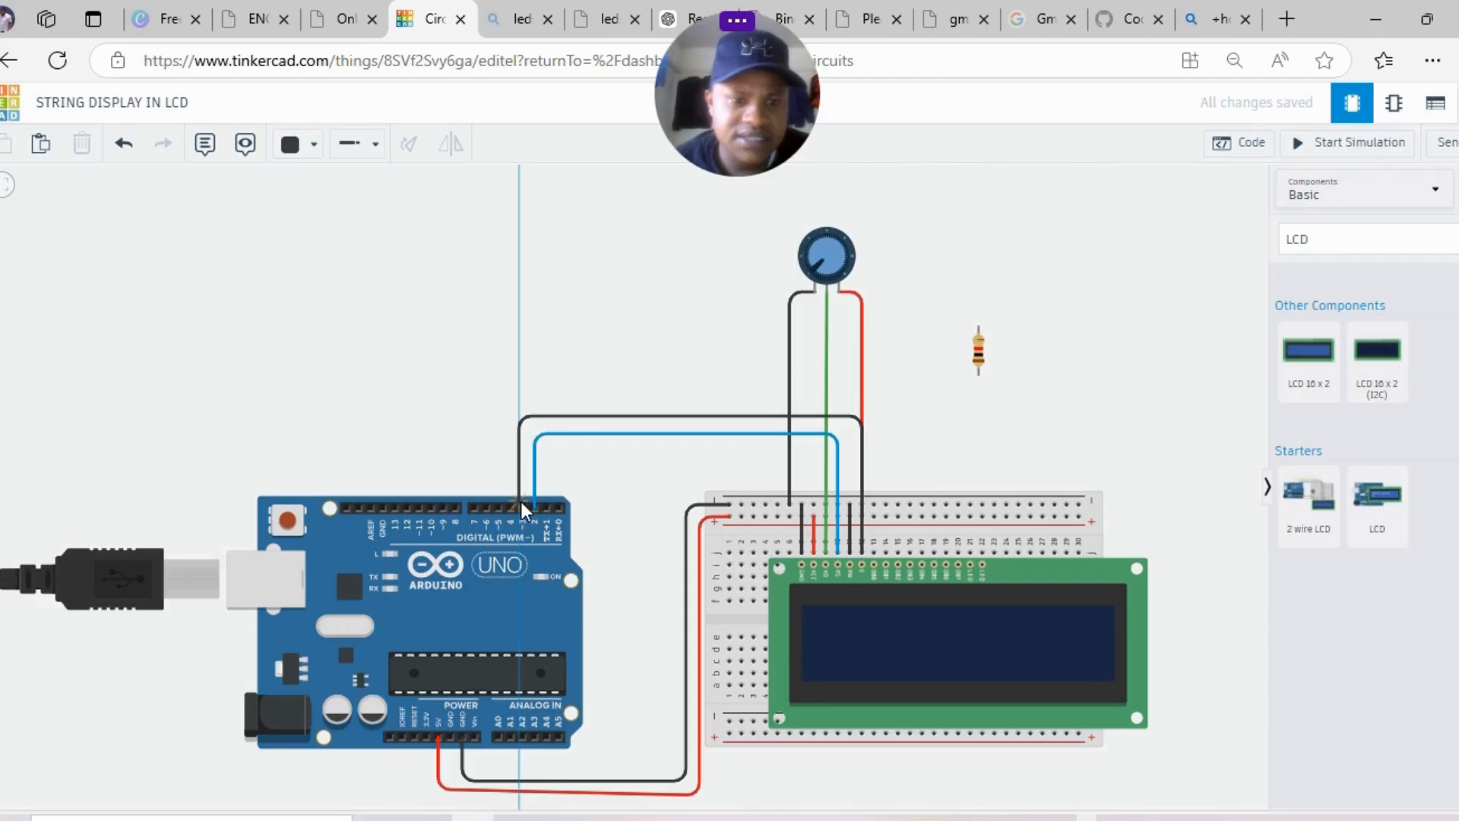
{"action": "left_click", "coordinate": [522, 508]}
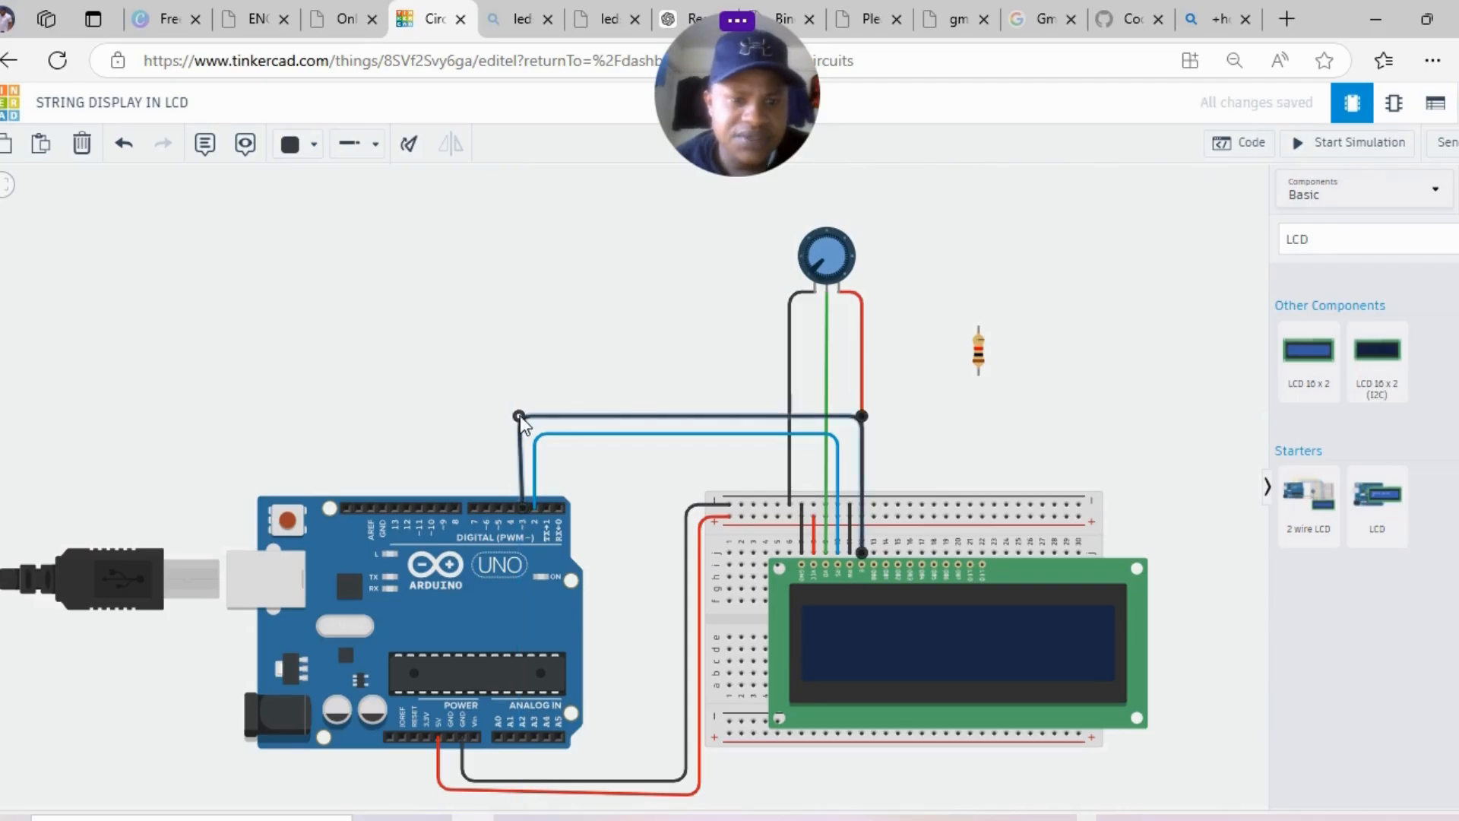
{"action": "left_click_drag", "start_coordinate": [521, 415], "coordinate": [524, 416]}
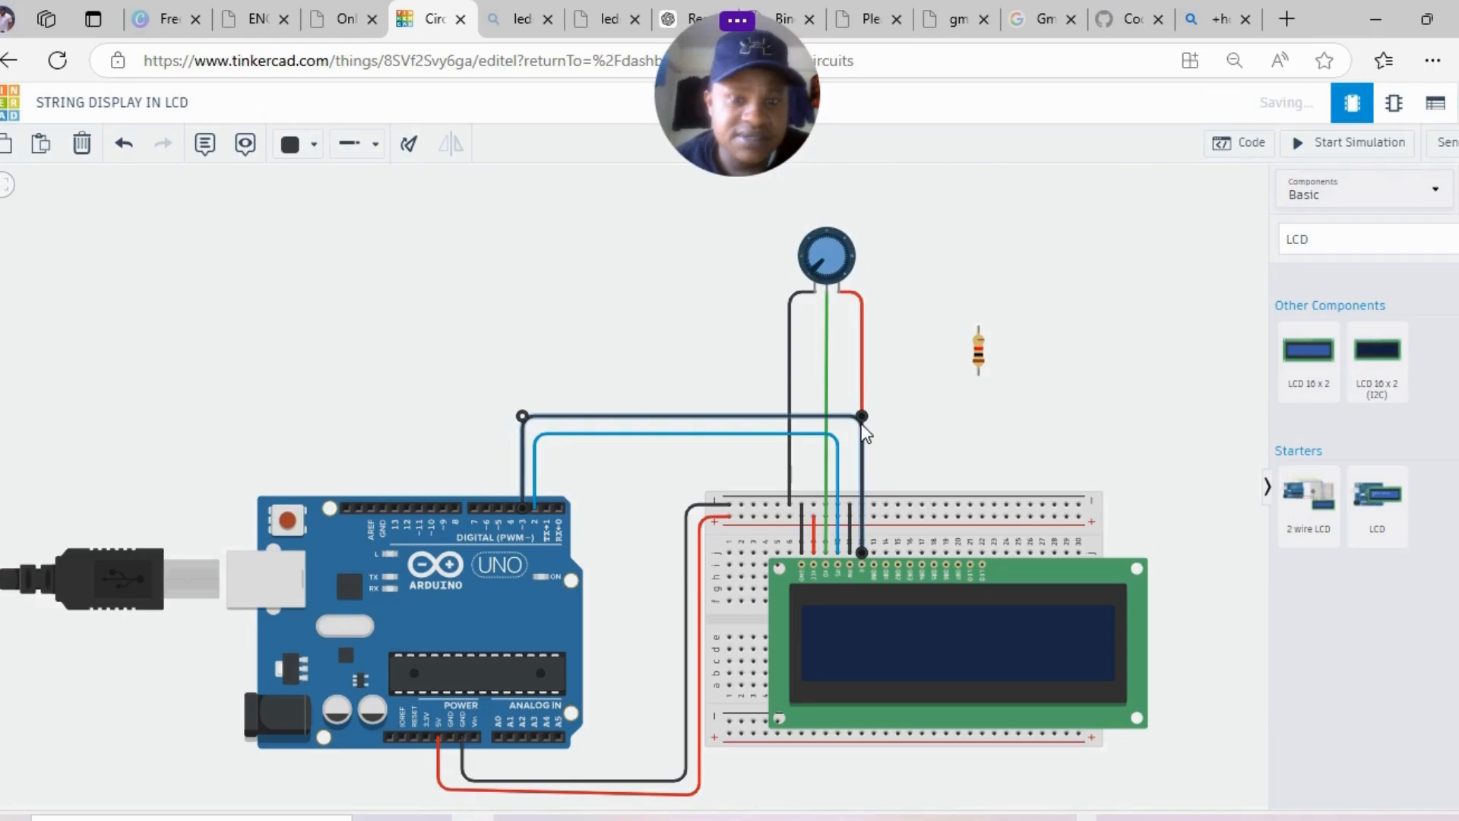
{"action": "left_click_drag", "start_coordinate": [863, 416], "coordinate": [857, 417]}
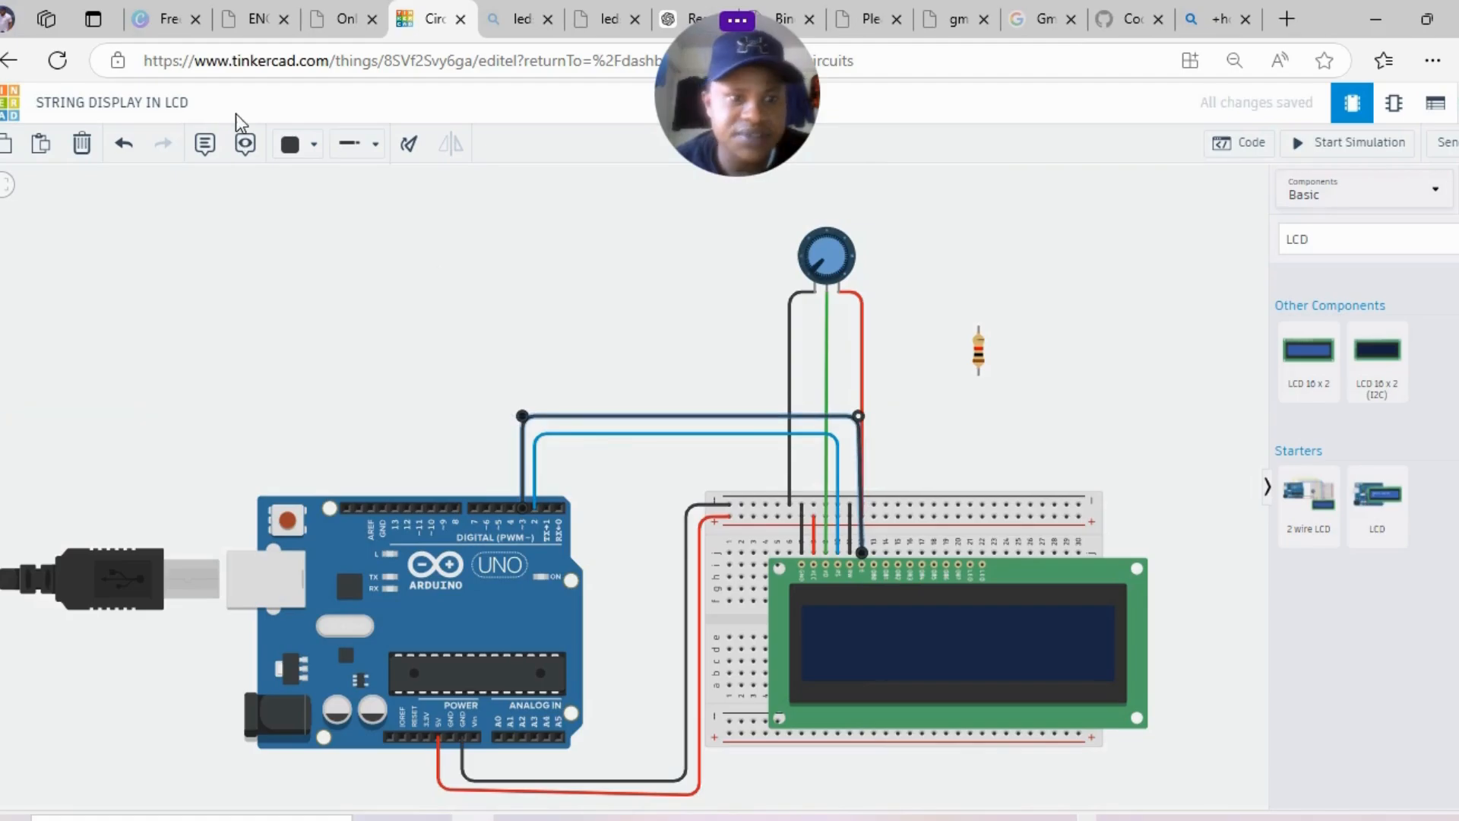
{"action": "left_click", "coordinate": [302, 145]}
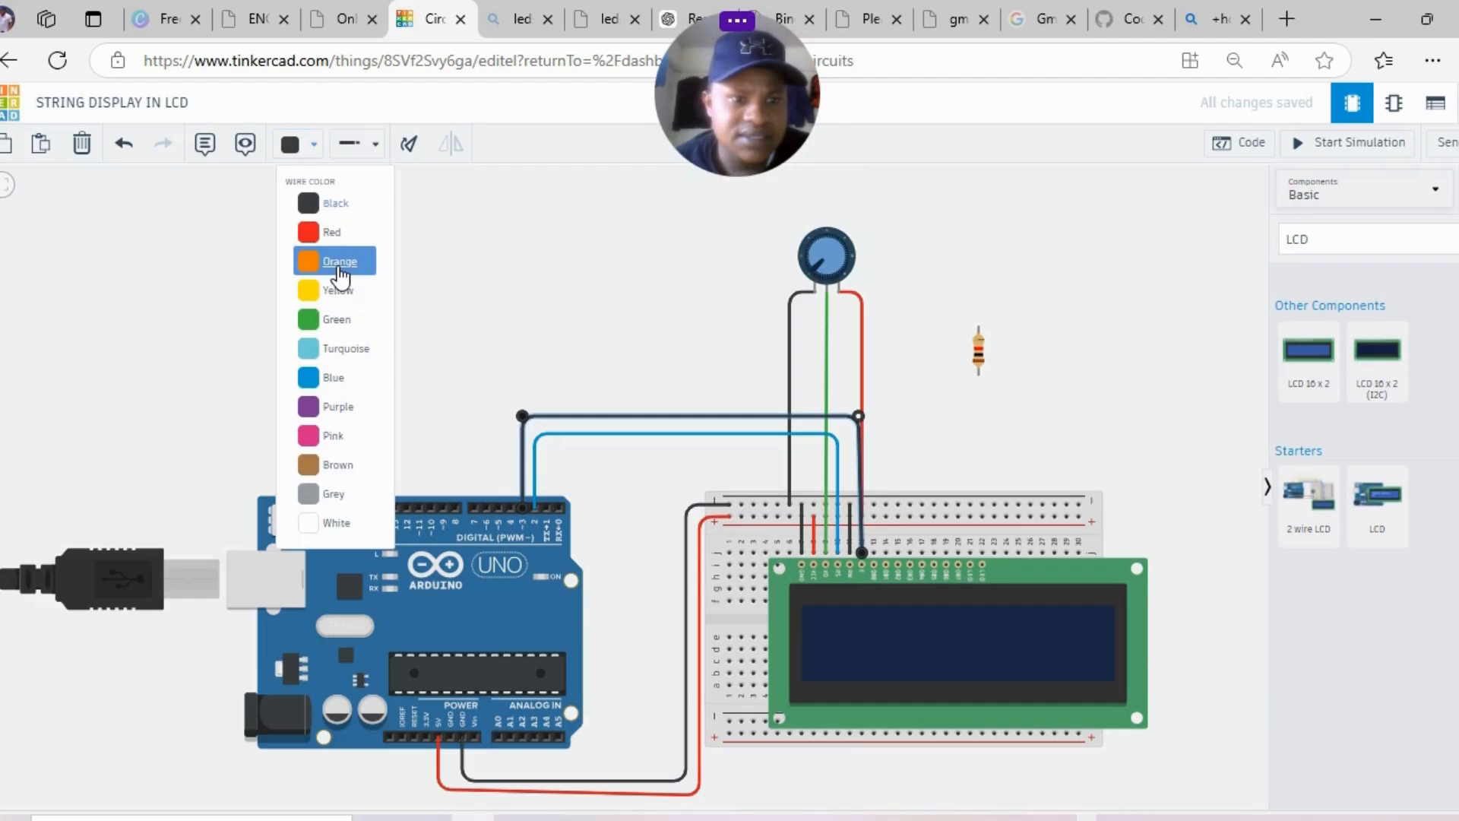
- Make the arching Arduino wire orange, then add a black jumper from the LCD column to the top rail
{"action": "left_click", "coordinate": [340, 262]}
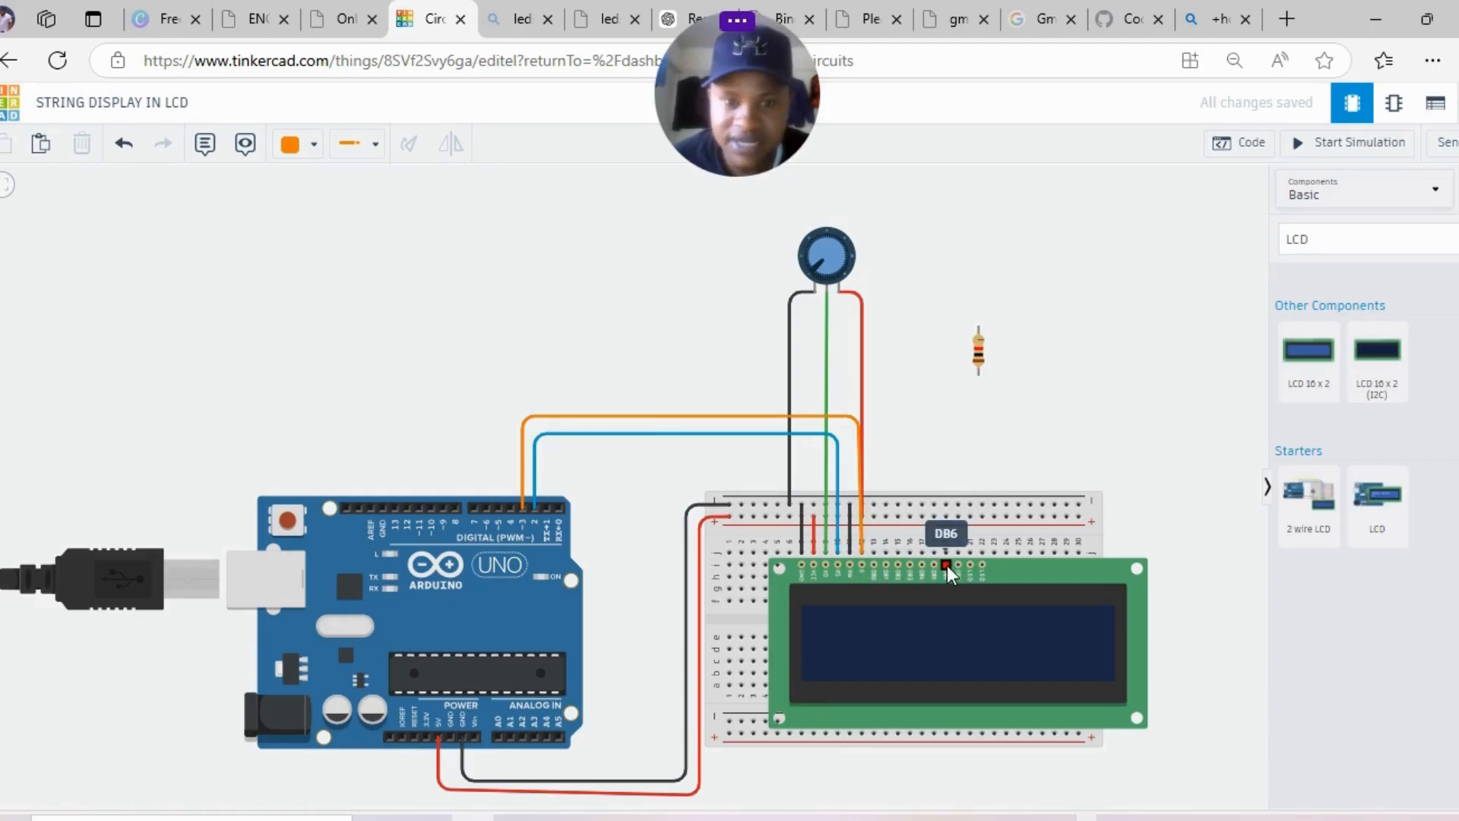
{"action": "left_click", "coordinate": [872, 550]}
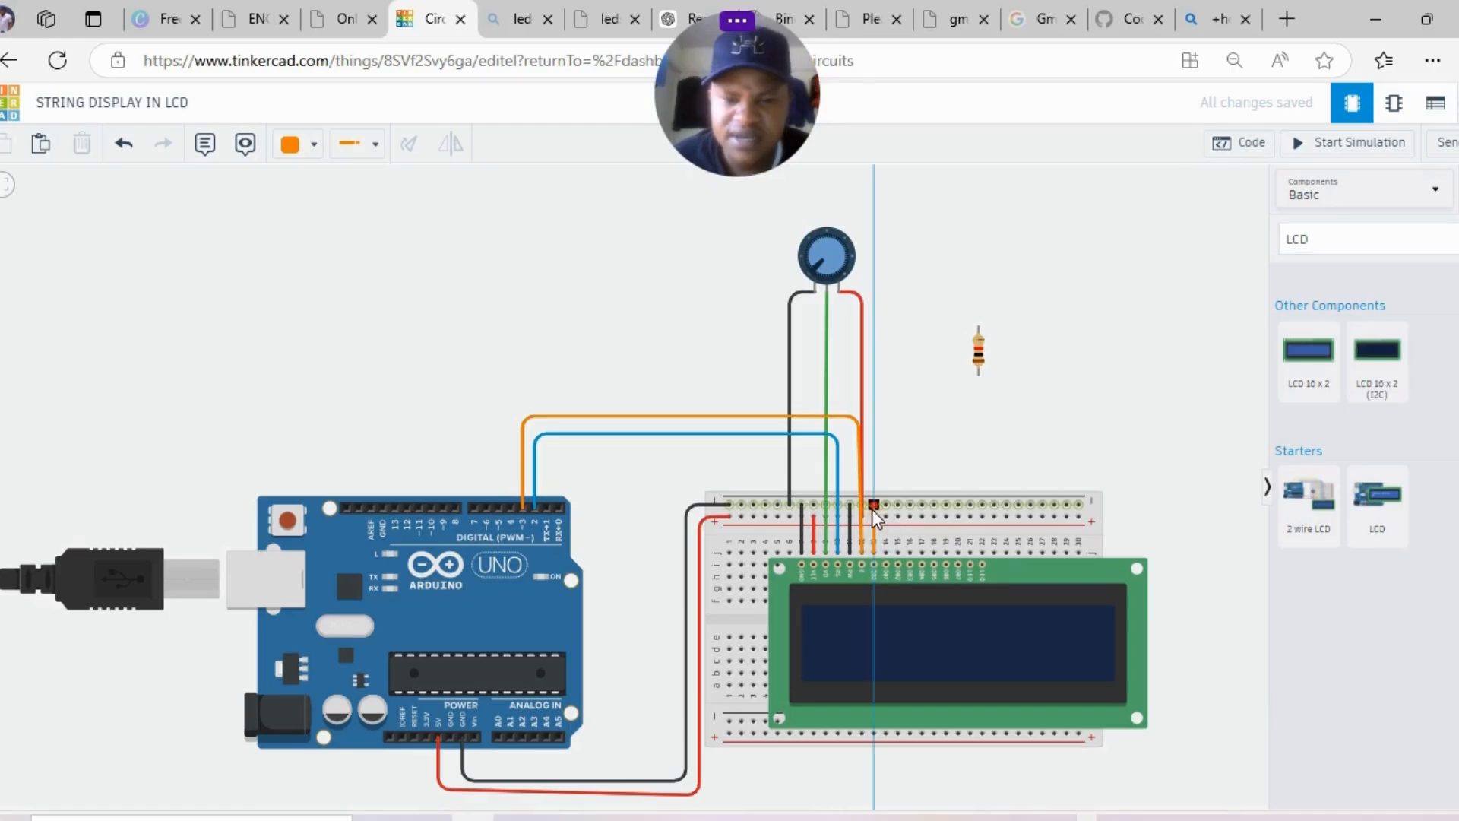
{"action": "left_click", "coordinate": [872, 508]}
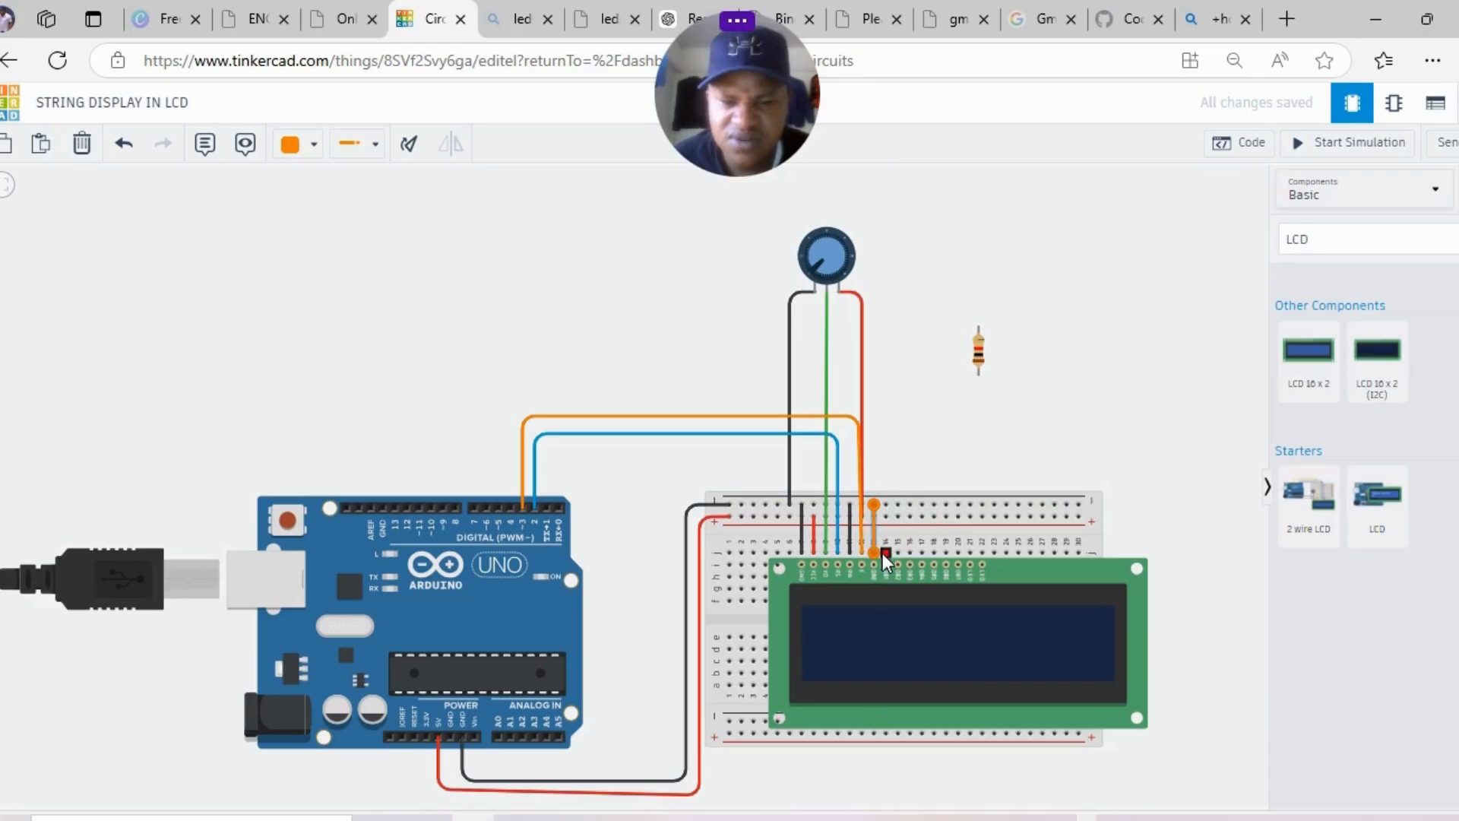
{"action": "left_click", "coordinate": [306, 148]}
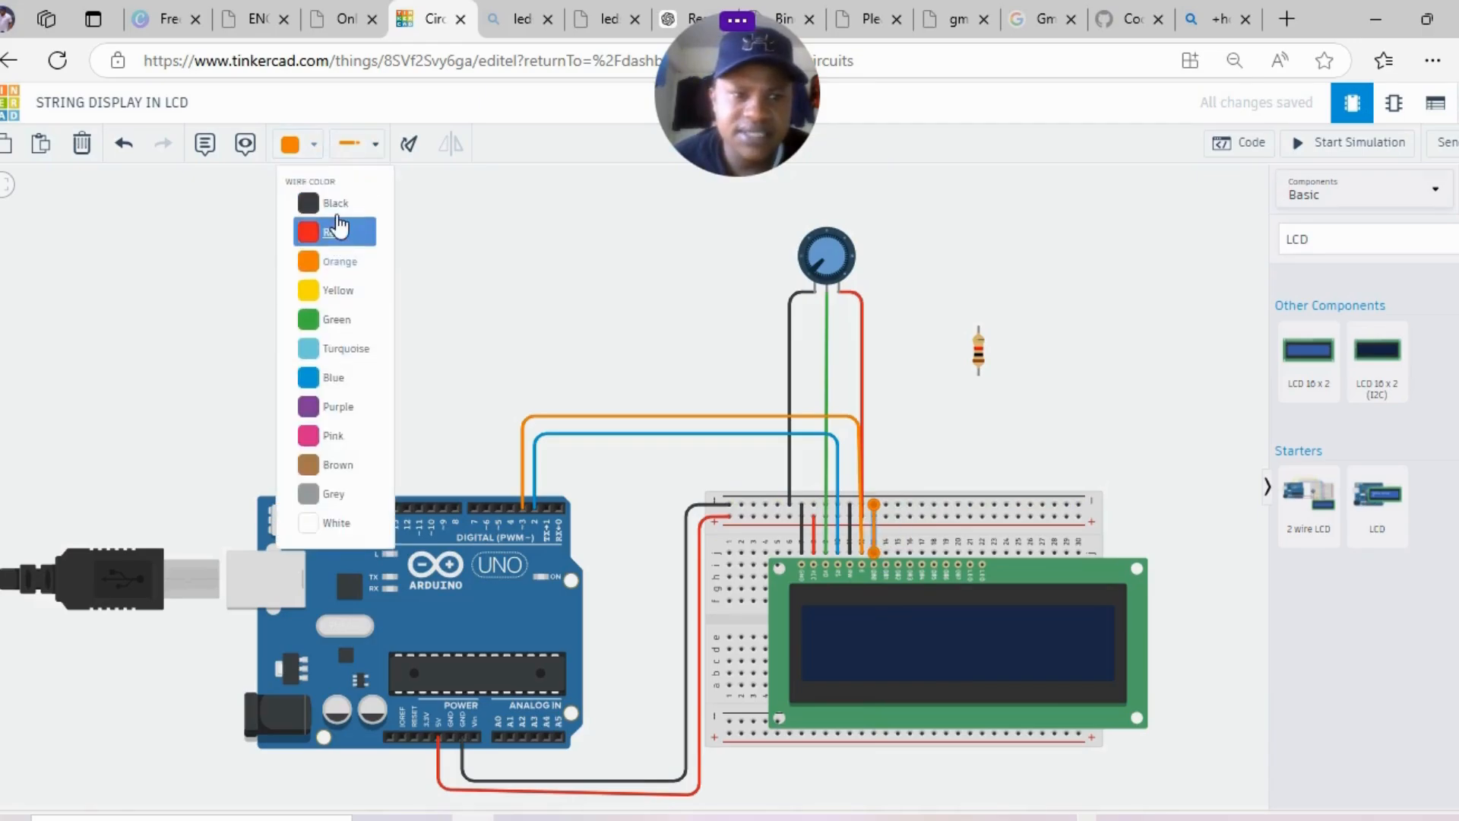
{"action": "left_click", "coordinate": [338, 206]}
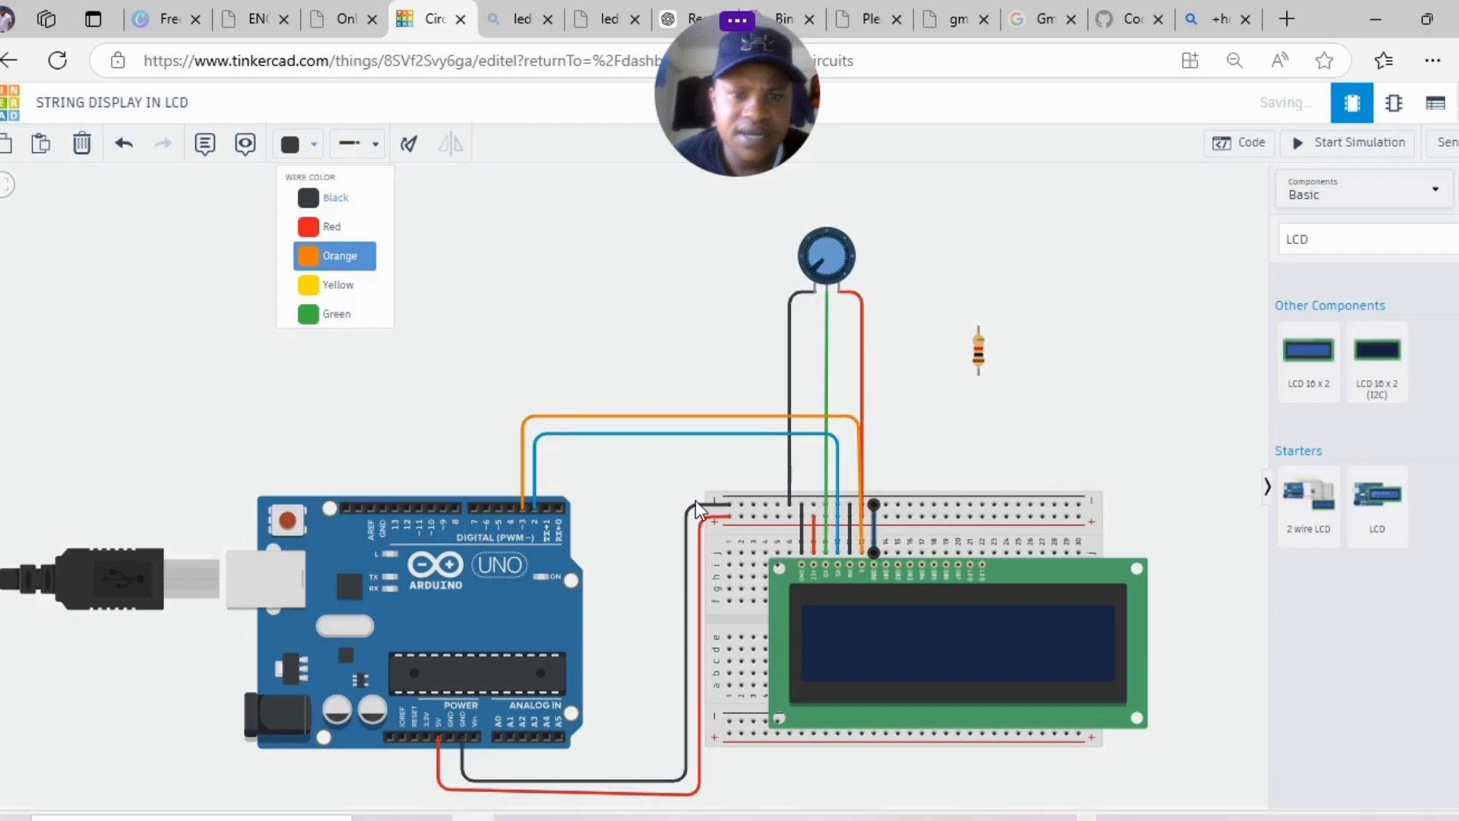
- Add black jumpers from LCD columns 15 and 16 to the top rail, and begin the column 17 wire
{"action": "left_click", "coordinate": [886, 553]}
{"action": "left_click", "coordinate": [886, 505]}
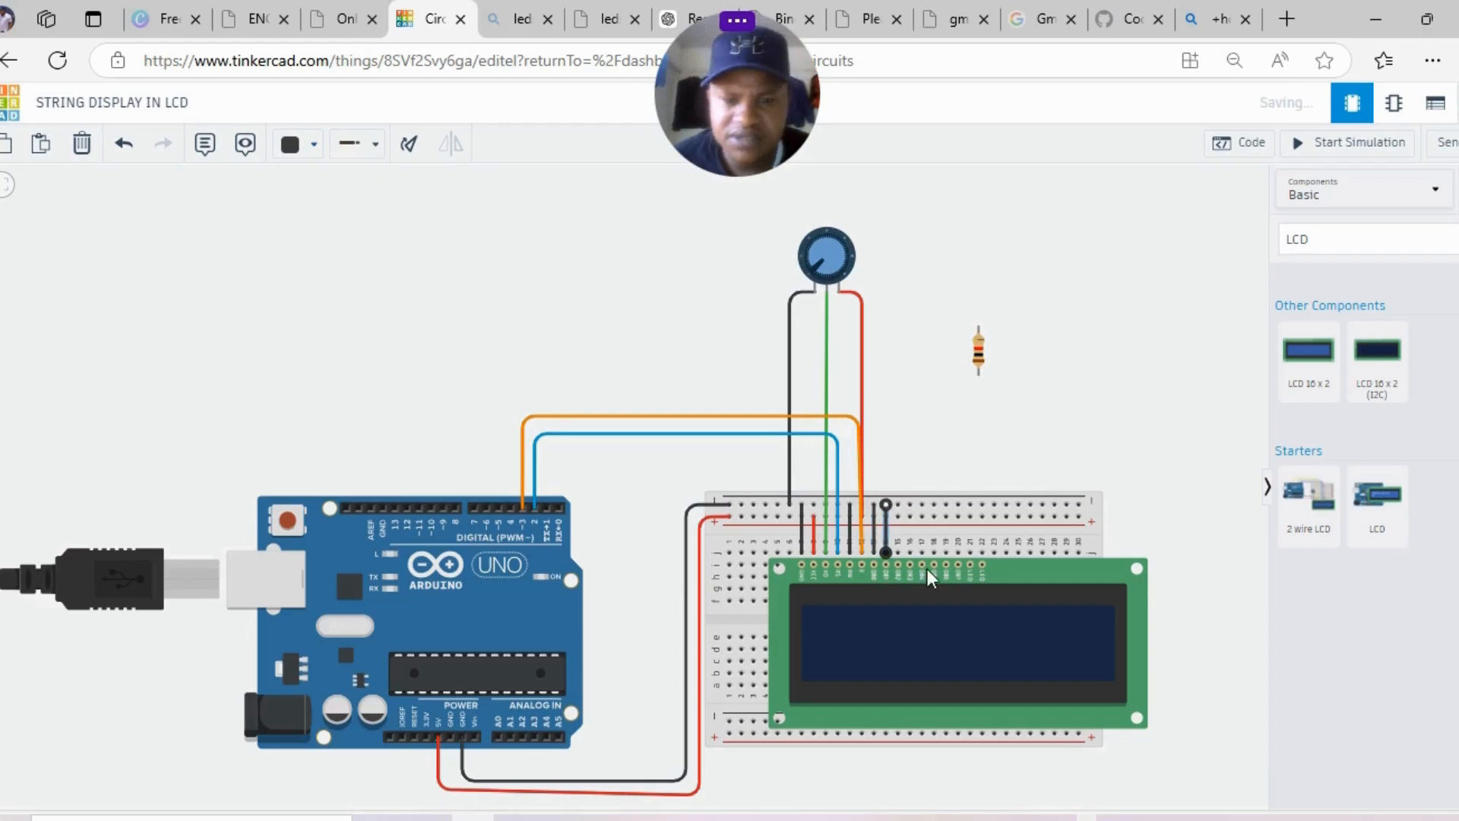
{"action": "left_click", "coordinate": [897, 552]}
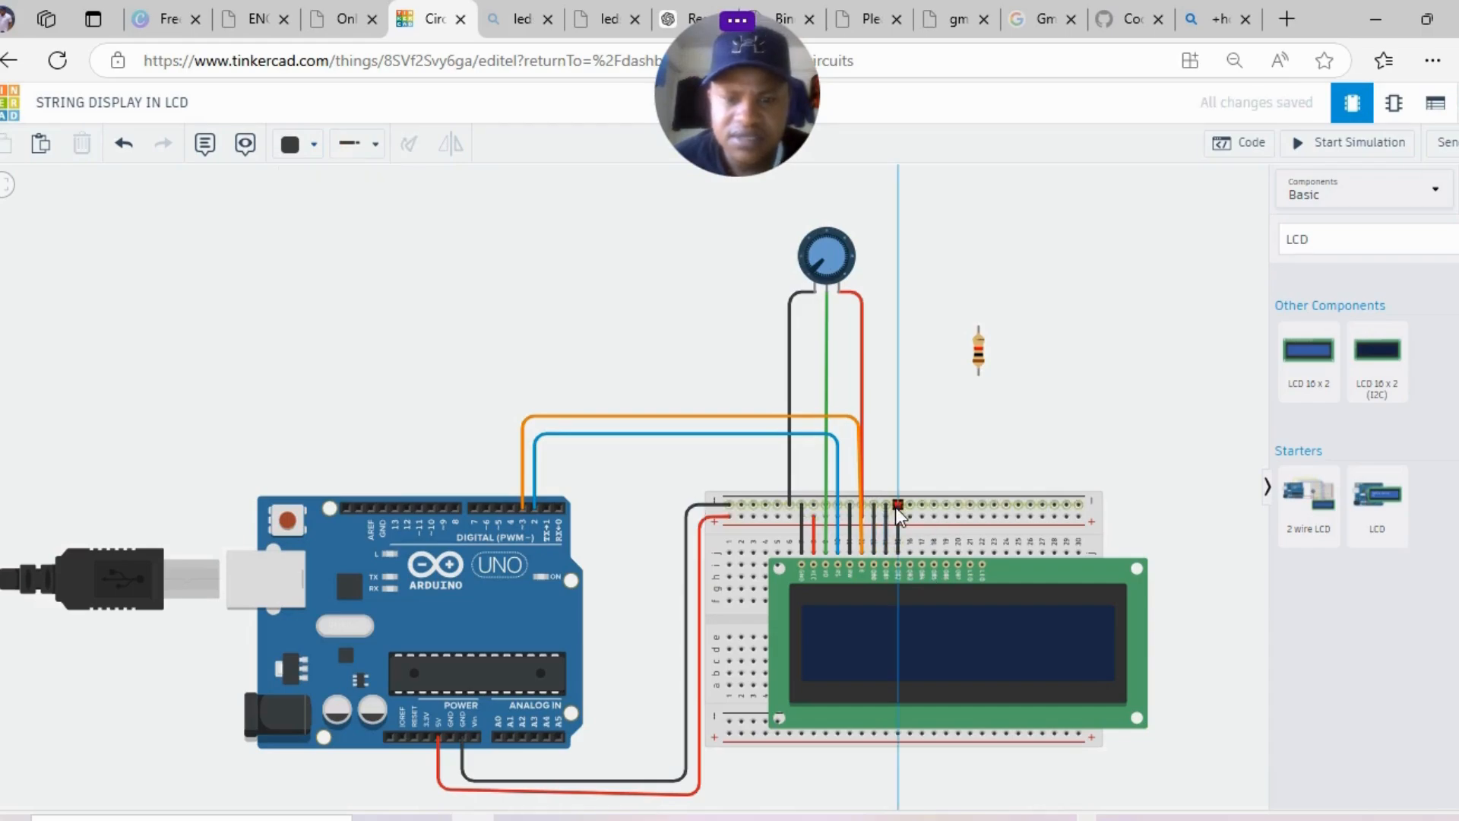
{"action": "left_click", "coordinate": [897, 506]}
{"action": "left_click", "coordinate": [910, 553]}
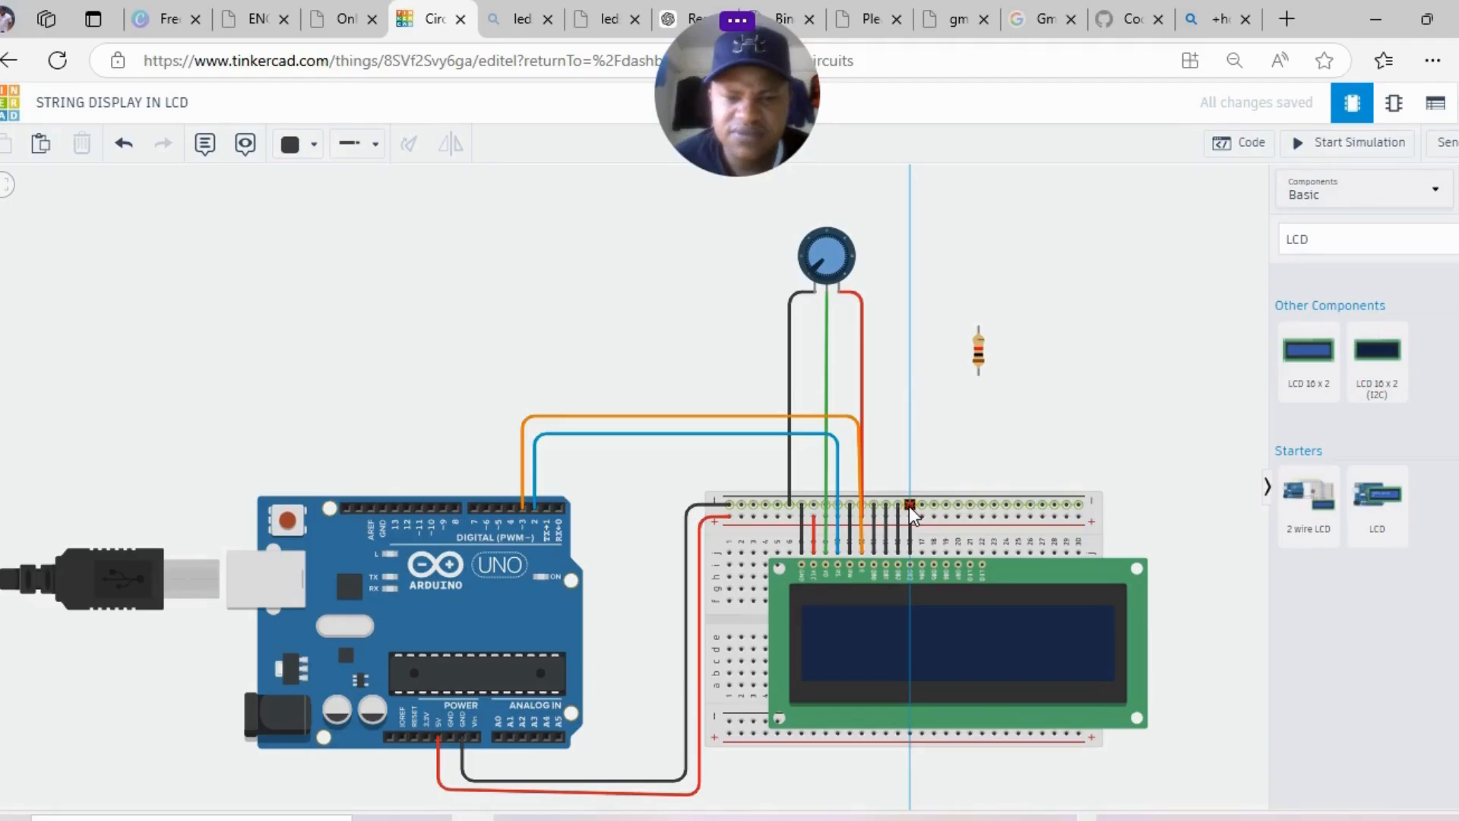
{"action": "left_click", "coordinate": [909, 506]}
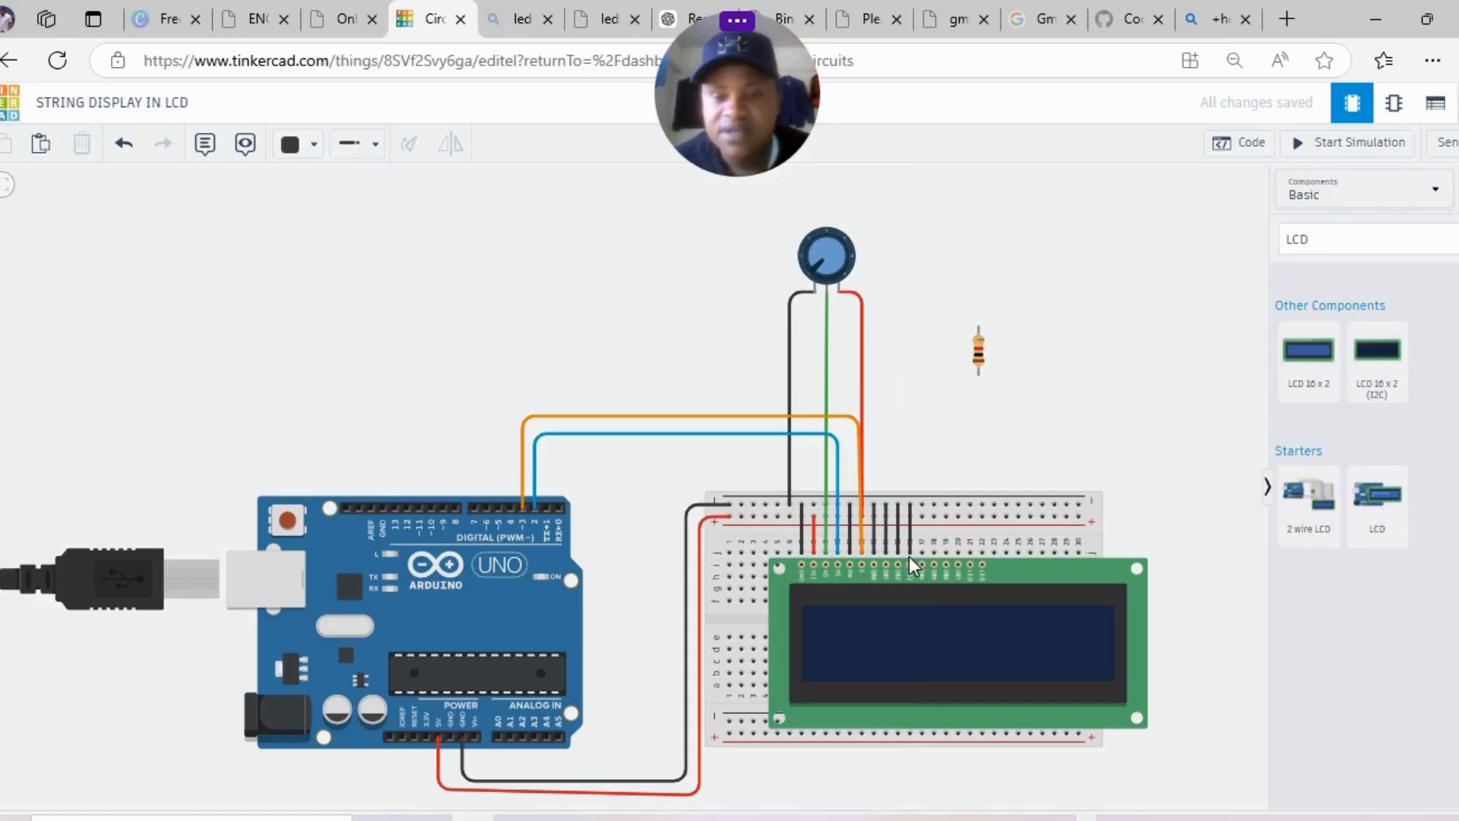
{"action": "left_click", "coordinate": [928, 550]}
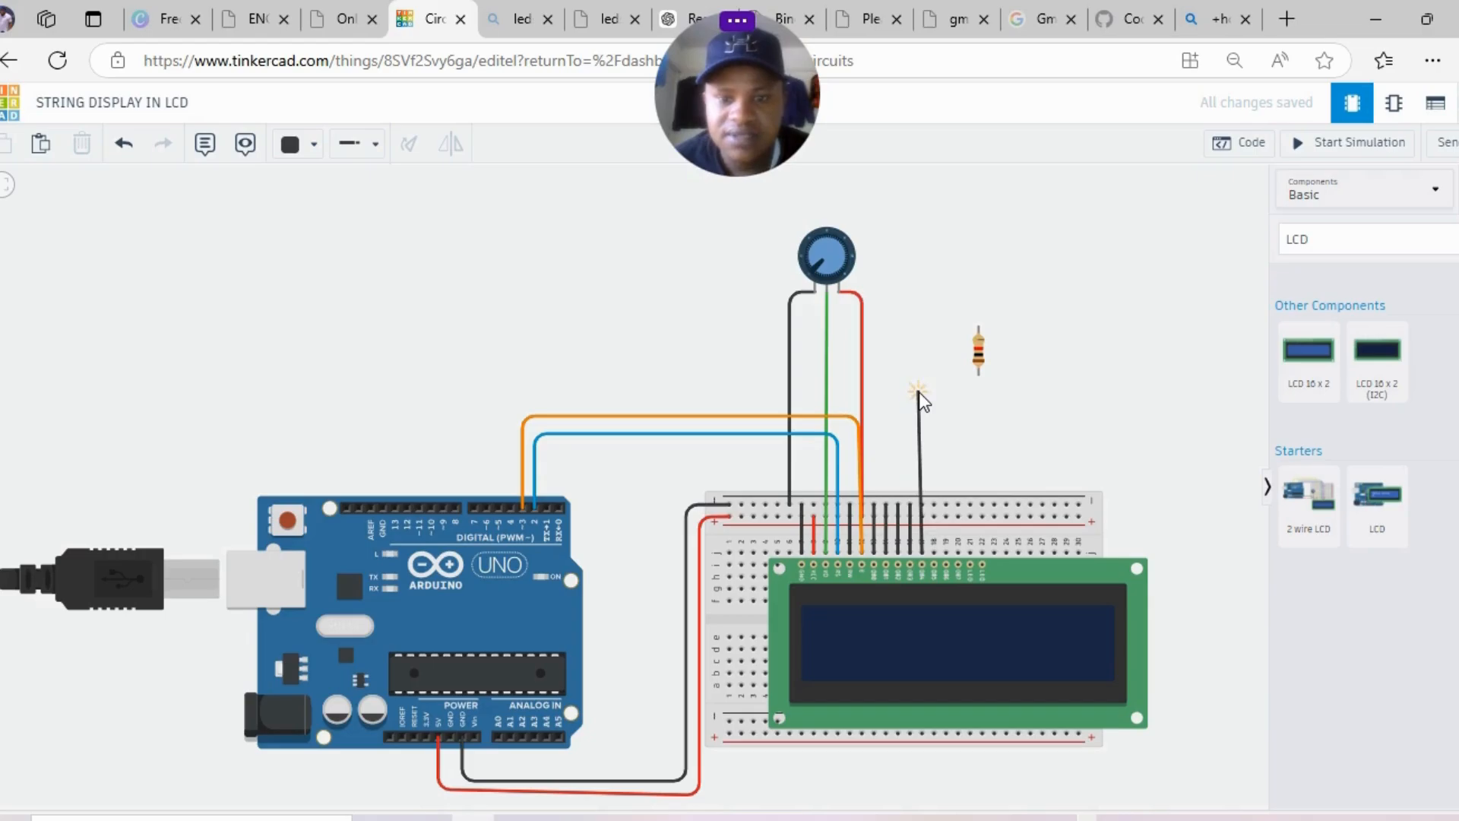
{"action": "left_click", "coordinate": [918, 394]}
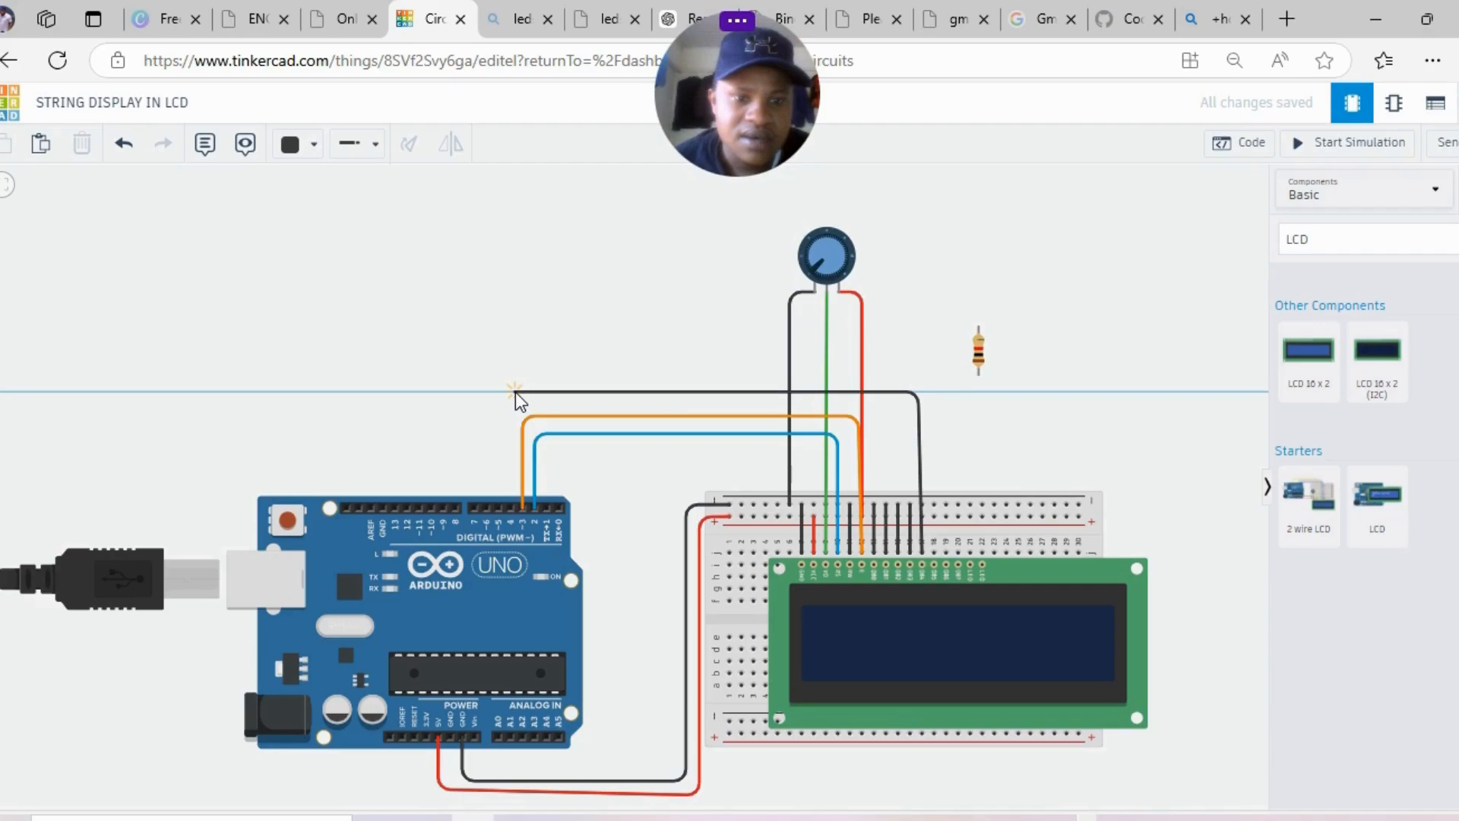
- Route the DB4 wire over to Arduino pin 4, square its corners, and colour it turquoise
{"action": "left_click", "coordinate": [515, 392]}
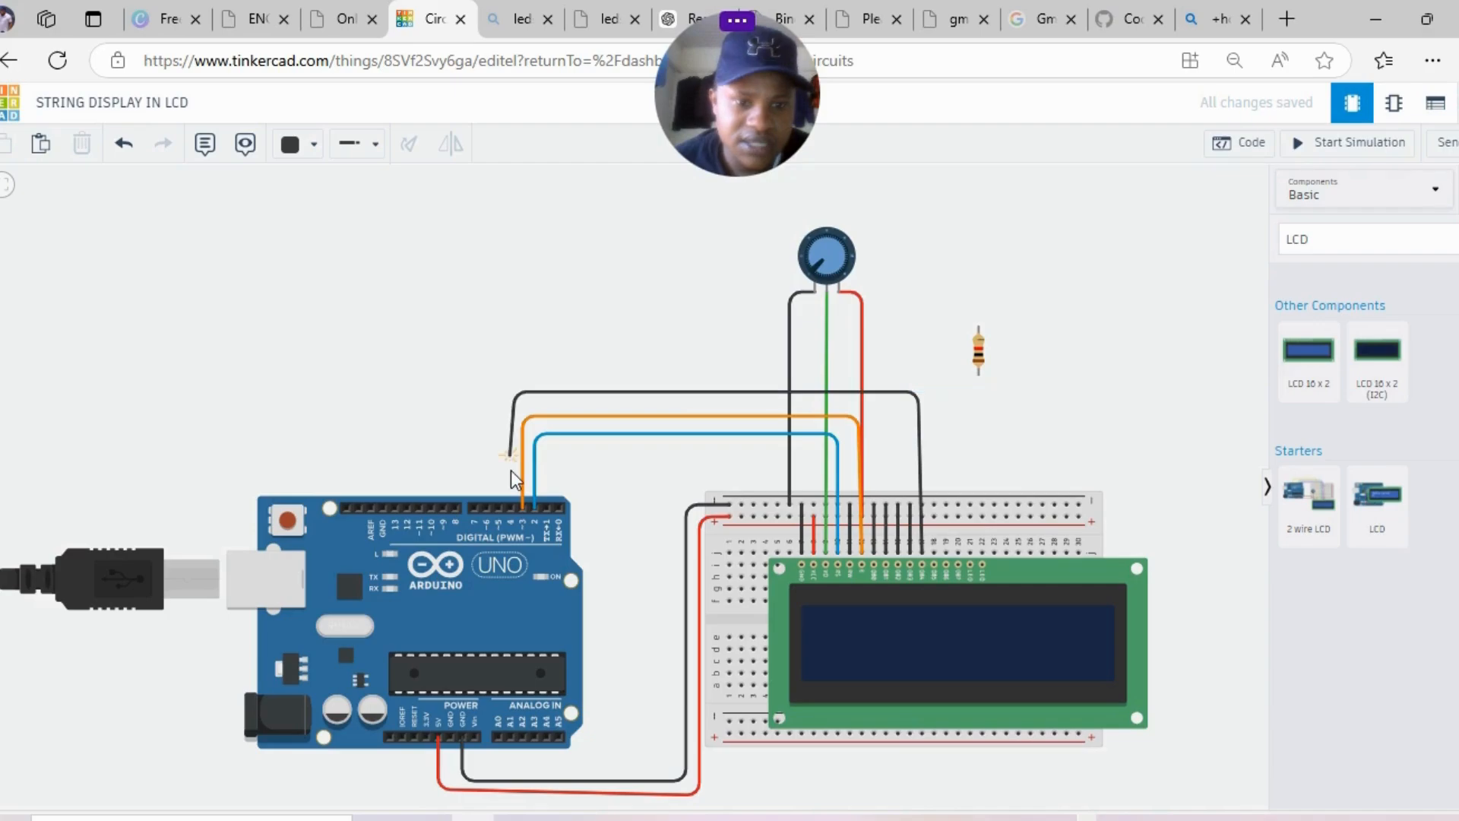
{"action": "left_click", "coordinate": [510, 507]}
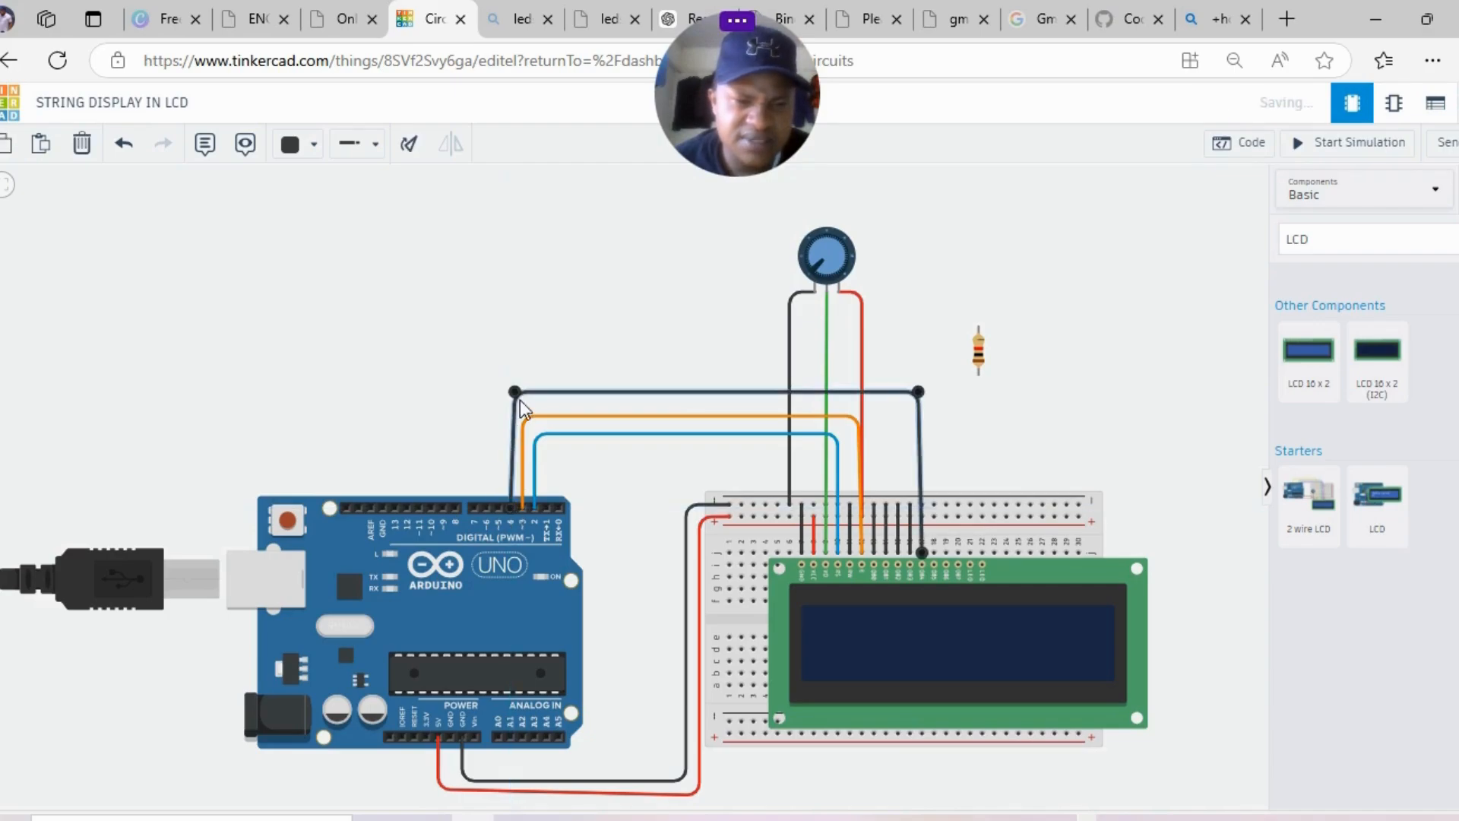
{"action": "left_click_drag", "start_coordinate": [517, 392], "coordinate": [511, 392]}
{"action": "left_click_drag", "start_coordinate": [918, 392], "coordinate": [916, 396]}
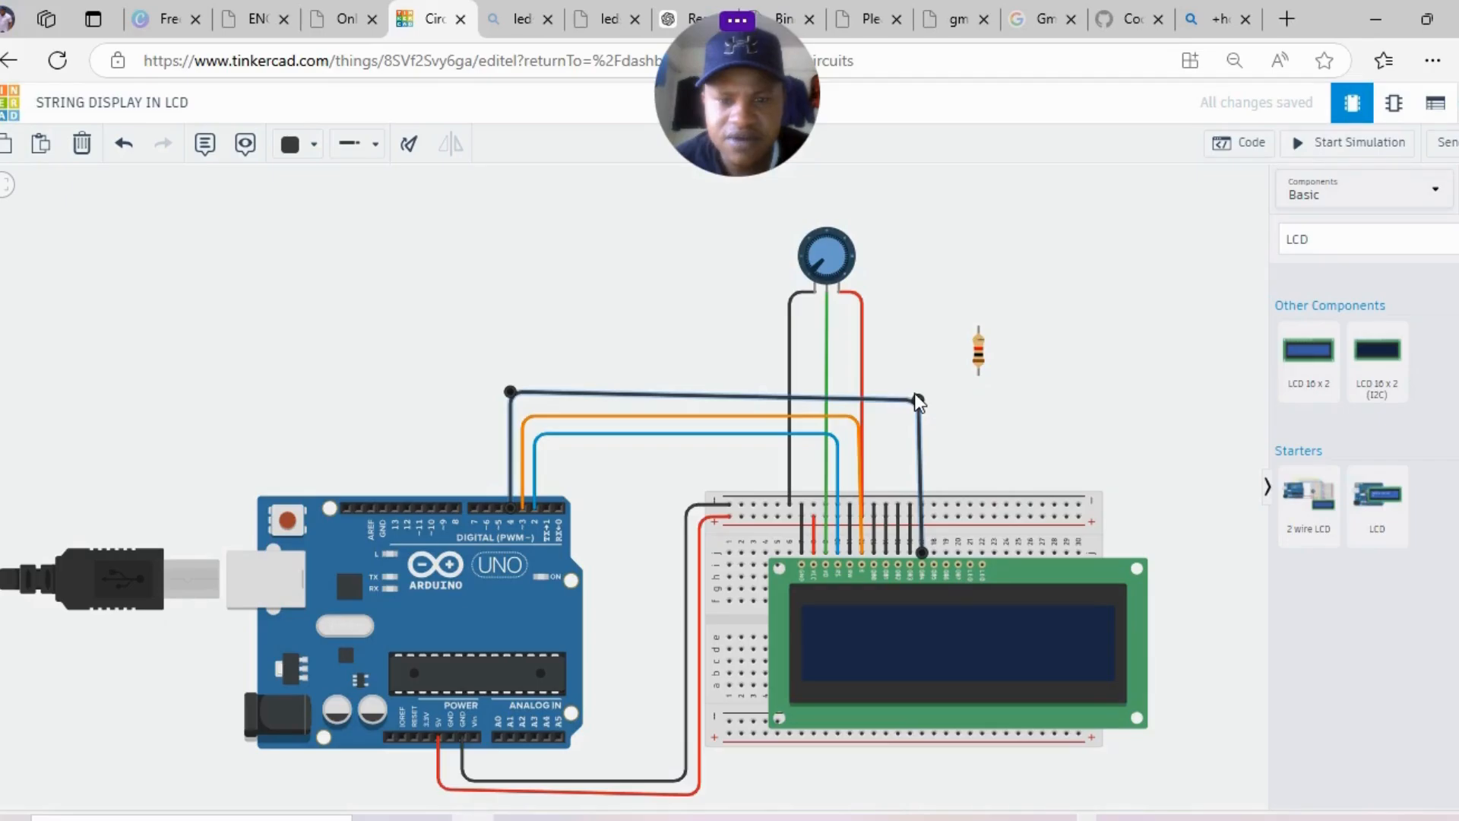
{"action": "left_click_drag", "start_coordinate": [916, 397], "coordinate": [917, 392]}
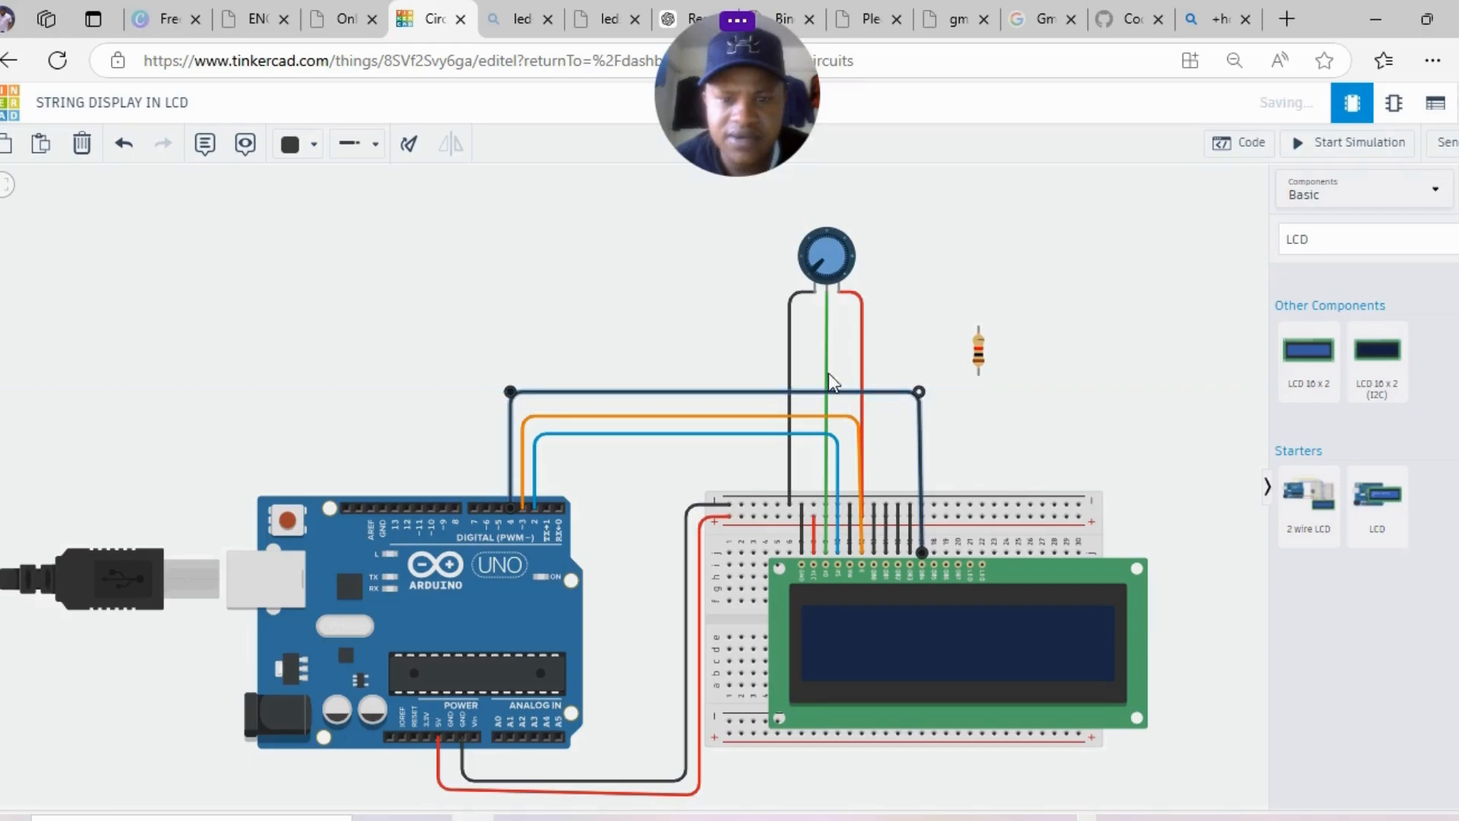
{"action": "left_click", "coordinate": [308, 146]}
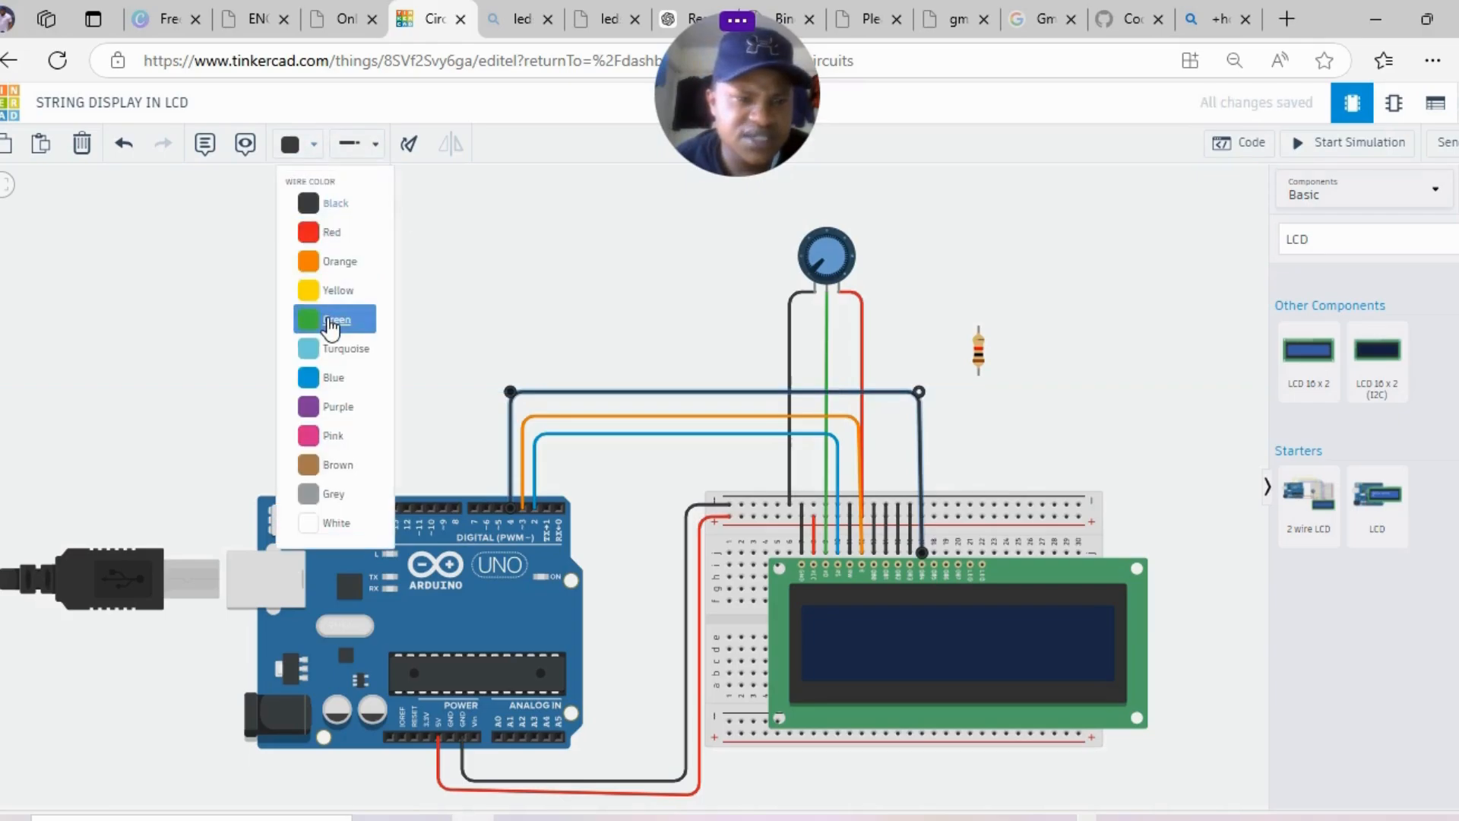
{"action": "left_click", "coordinate": [338, 348]}
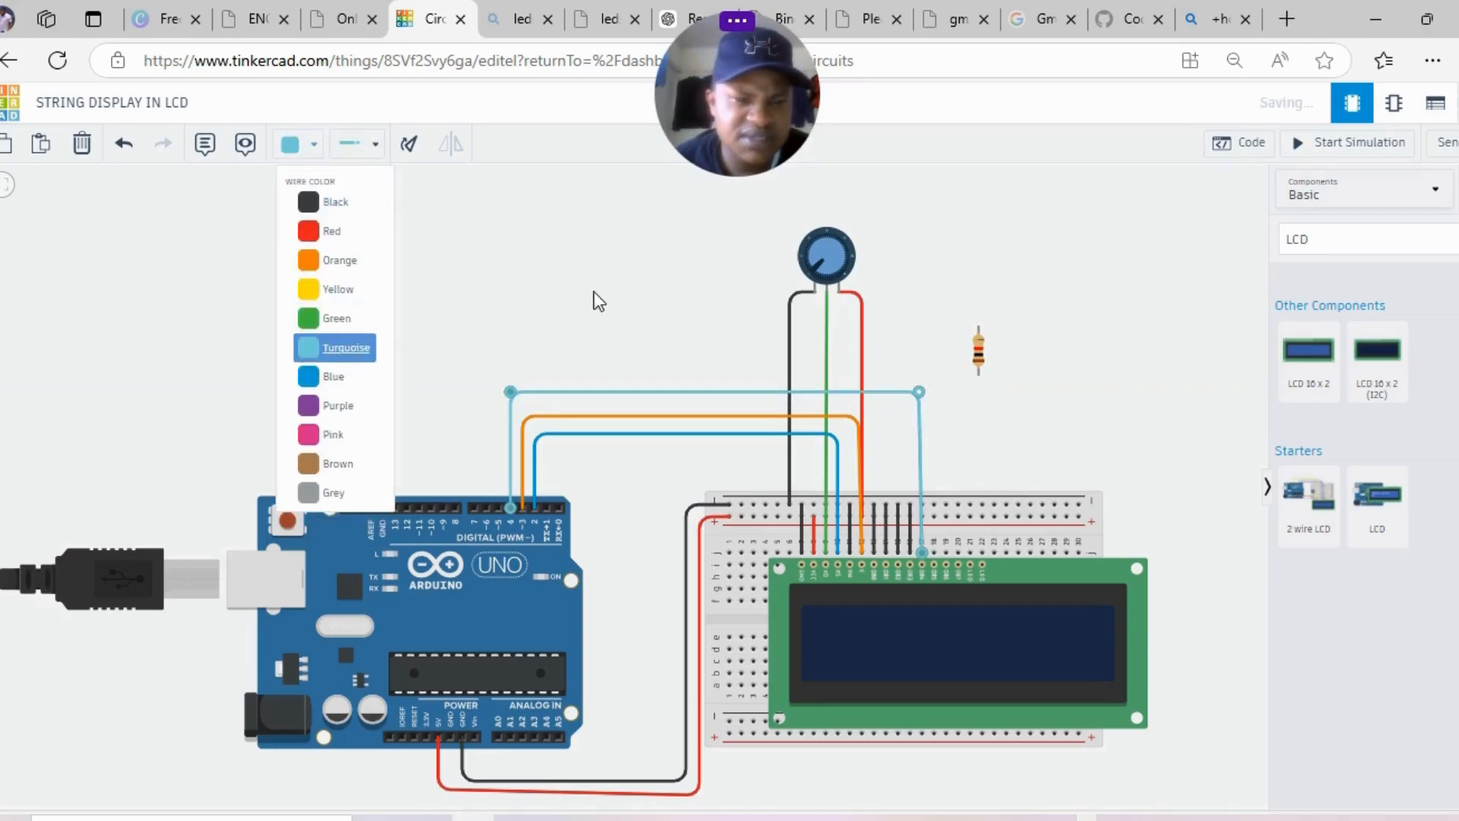
- Route the DB5 wire from the LCD column over the others to Arduino pin 5 with aligned bends
{"action": "left_click", "coordinate": [935, 563]}
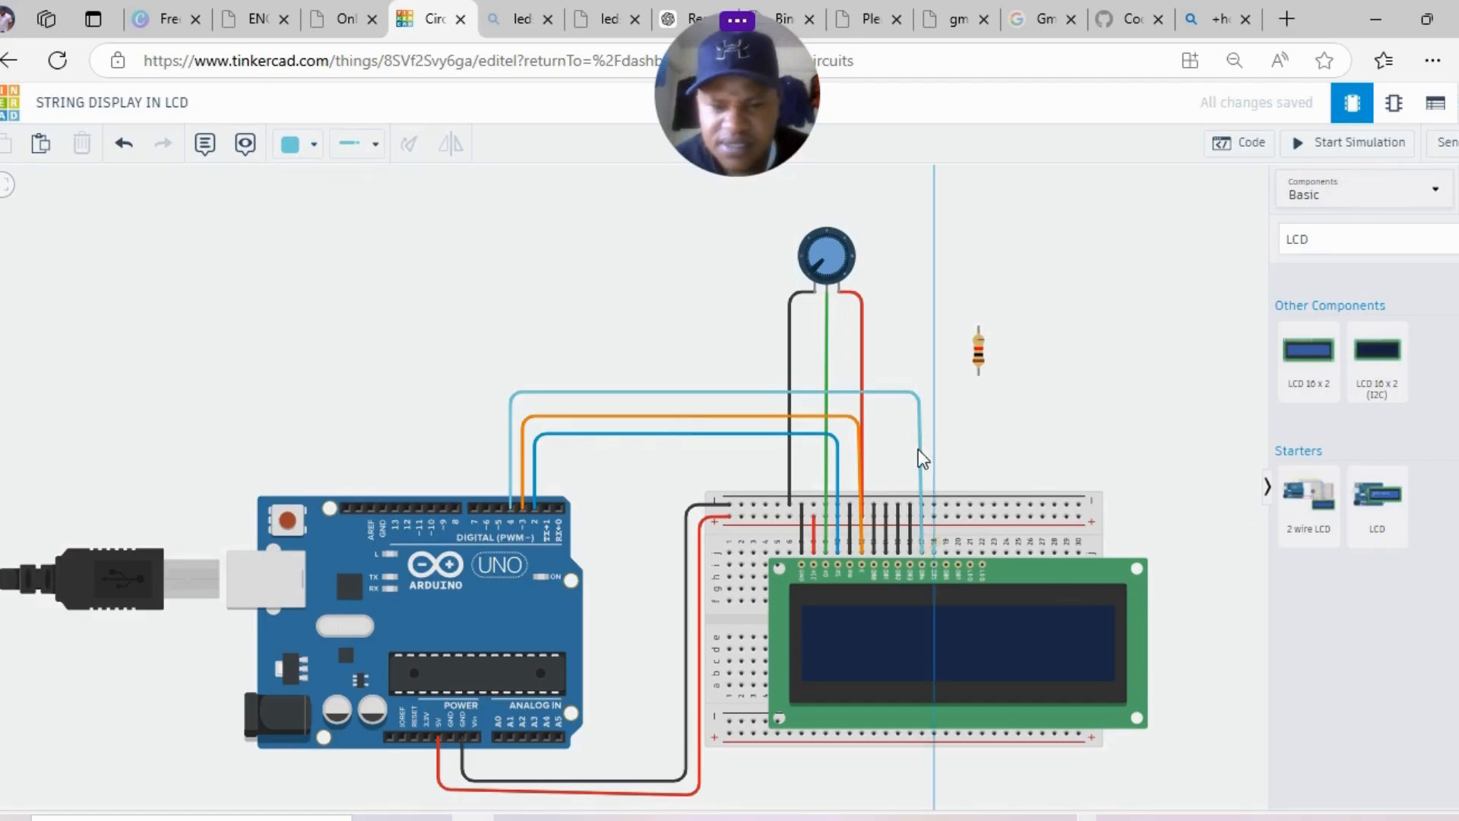
{"action": "left_click", "coordinate": [935, 386]}
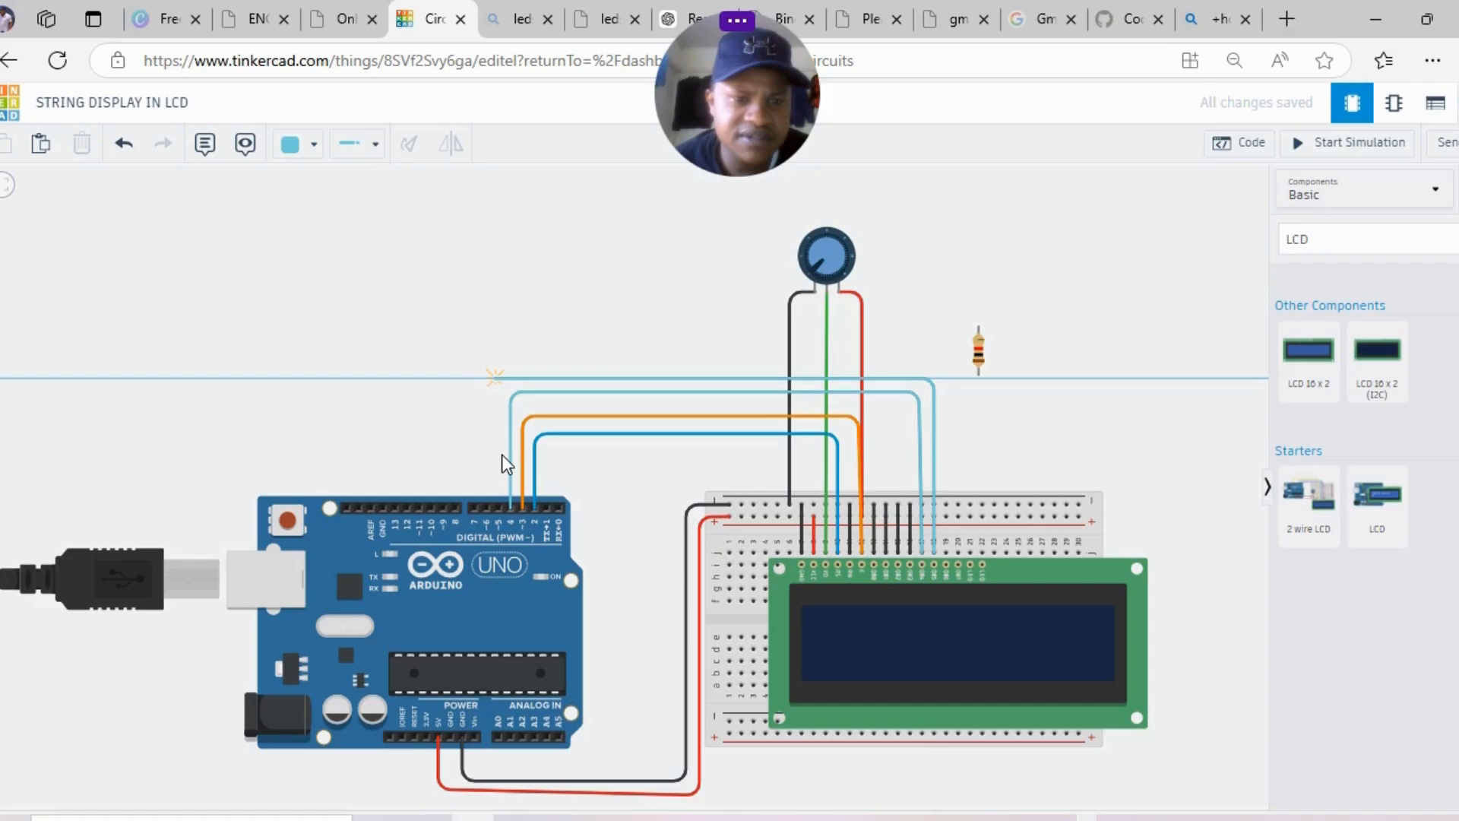
{"action": "left_click", "coordinate": [499, 507]}
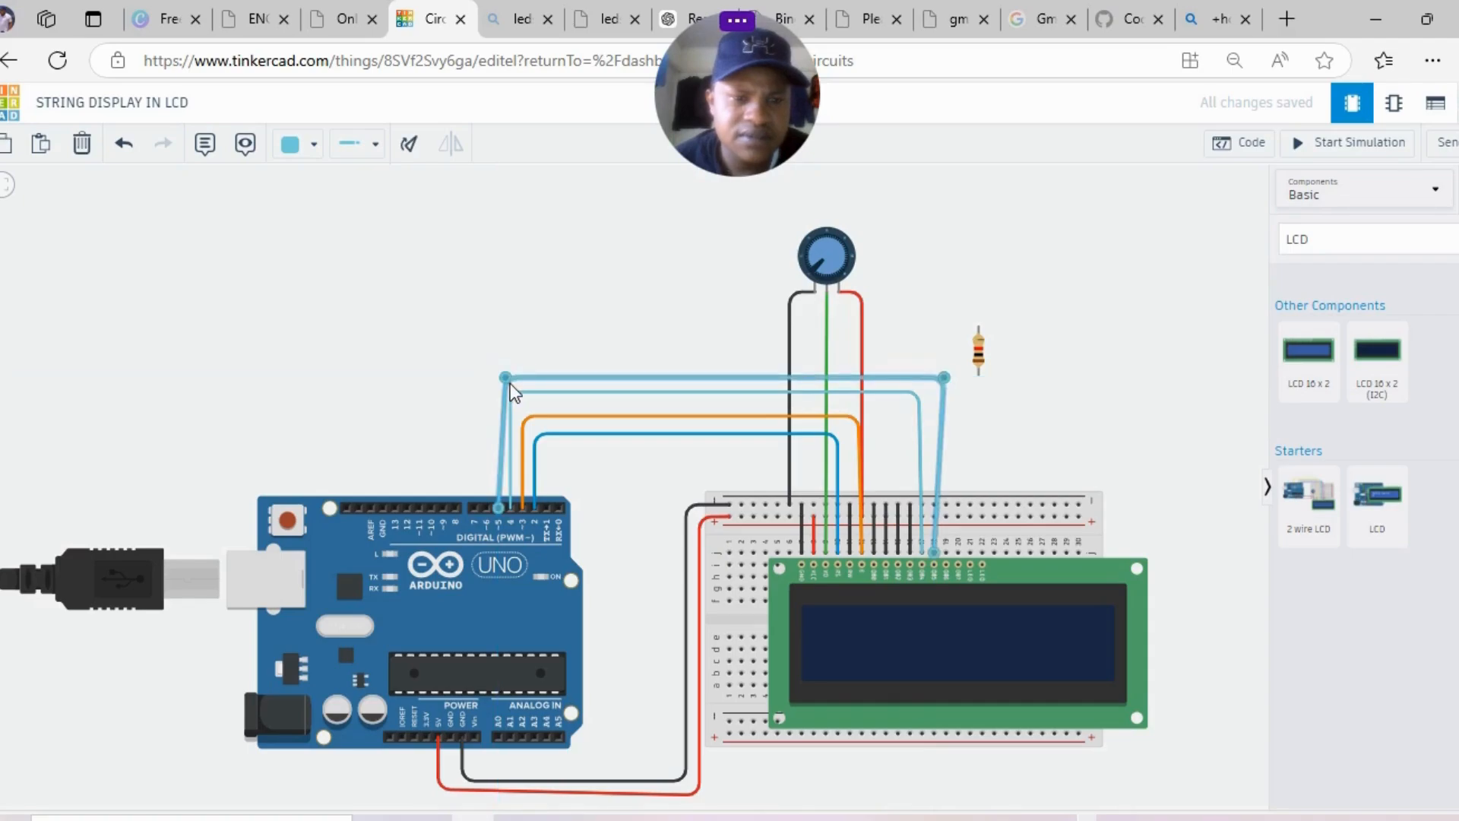
{"action": "mouse_move", "coordinate": [509, 383]}
{"action": "left_mouse_down"}
{"action": "mouse_move", "coordinate": [504, 370]}
{"action": "mouse_move", "coordinate": [507, 383]}
{"action": "left_mouse_up"}
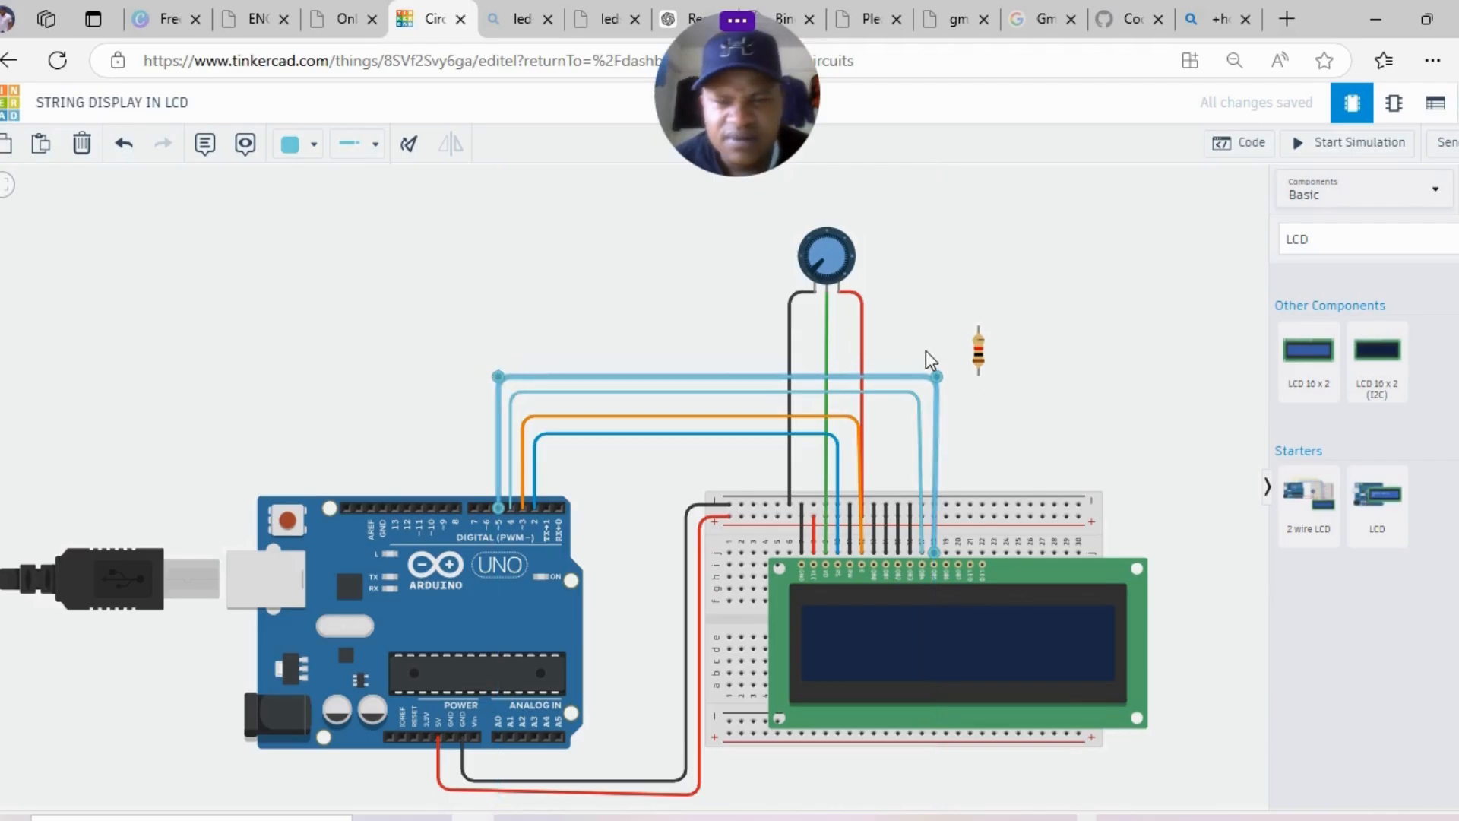
{"action": "left_click_drag", "start_coordinate": [936, 376], "coordinate": [934, 377]}
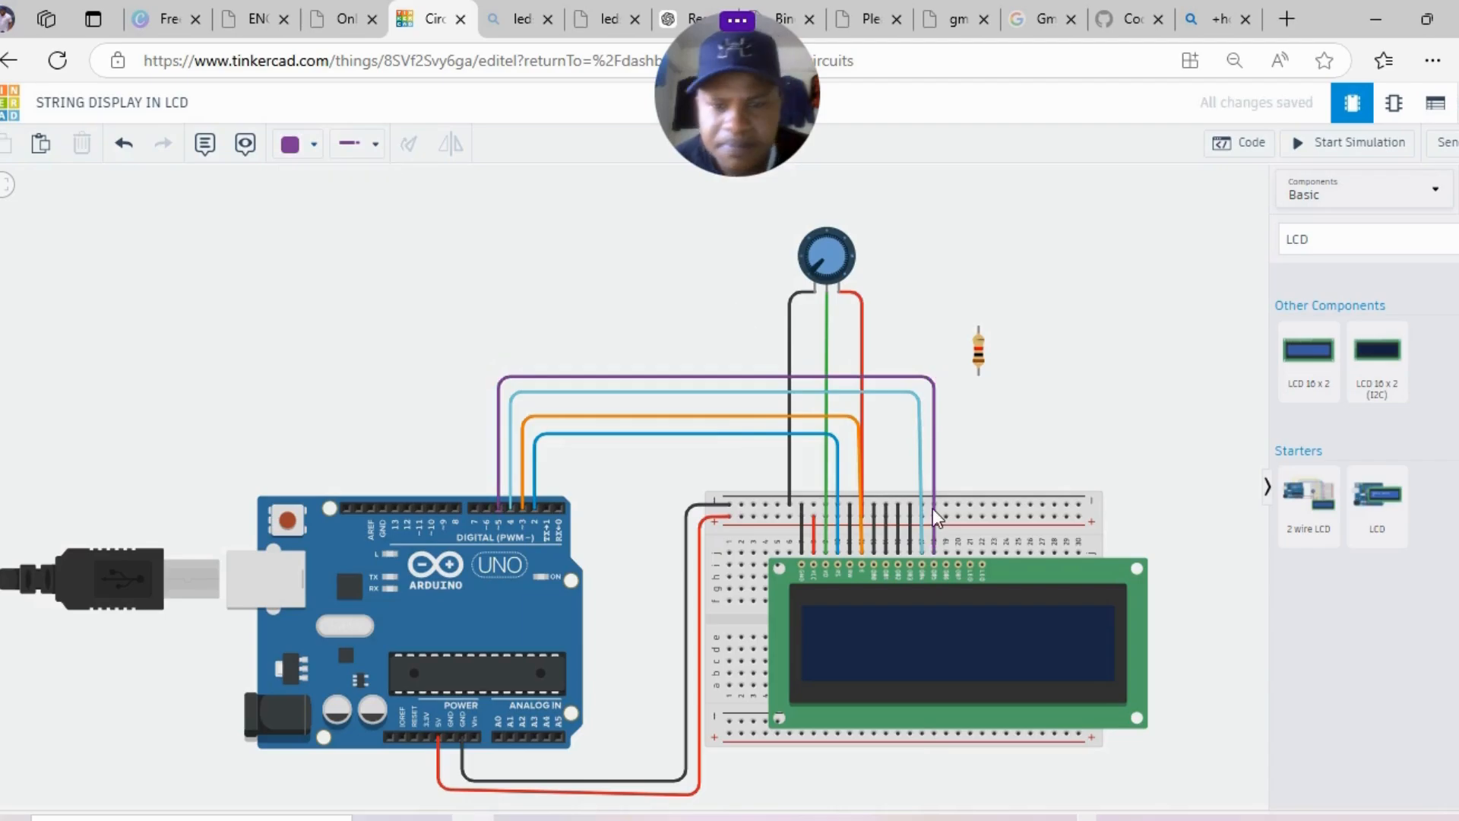
{"action": "left_click", "coordinate": [947, 547]}
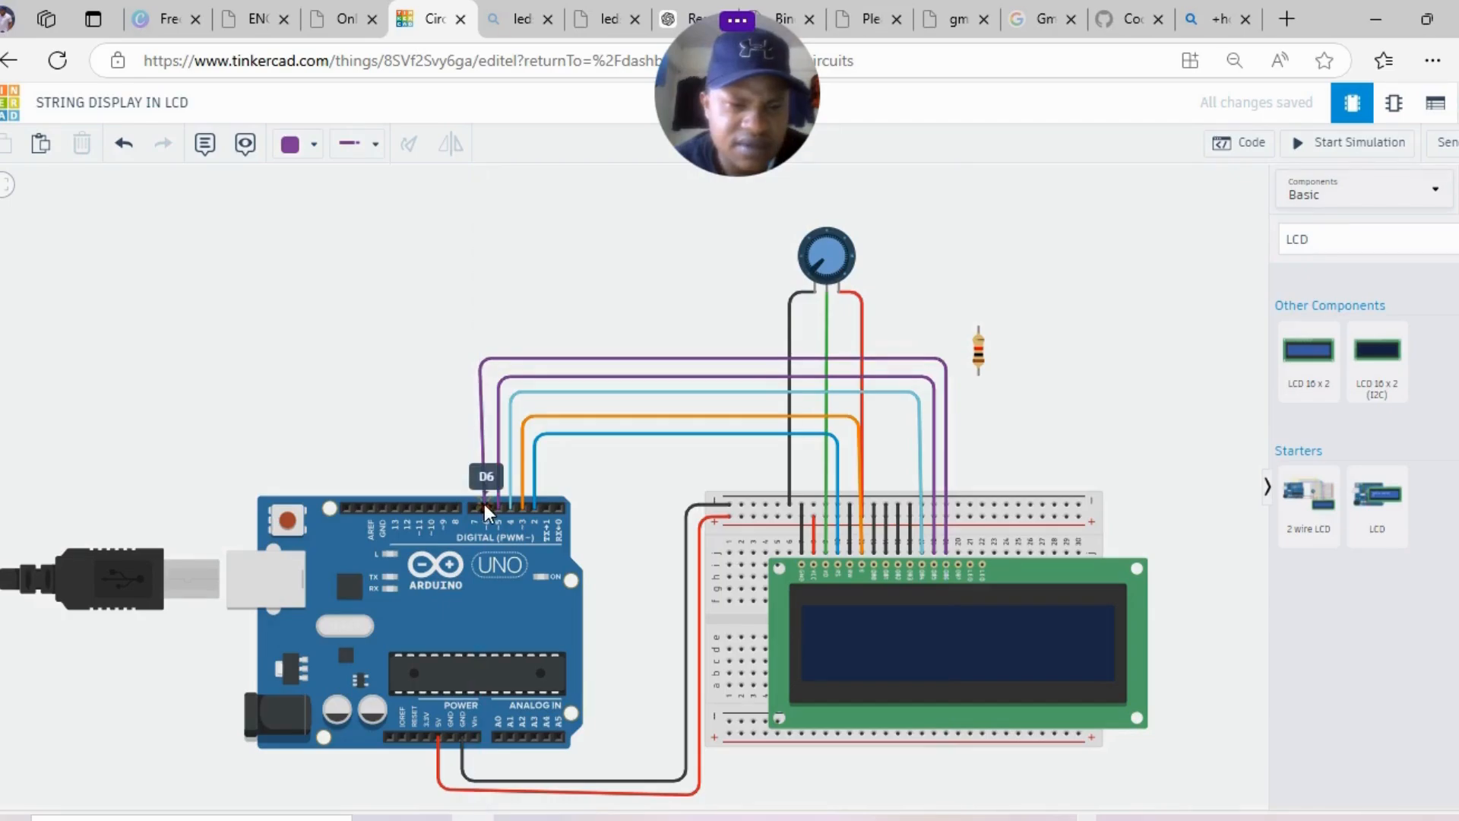
- Finish the next wire on Arduino pin D6 and colour it pink
{"action": "left_click", "coordinate": [485, 504]}
{"action": "left_click_drag", "start_coordinate": [490, 364], "coordinate": [491, 363]}
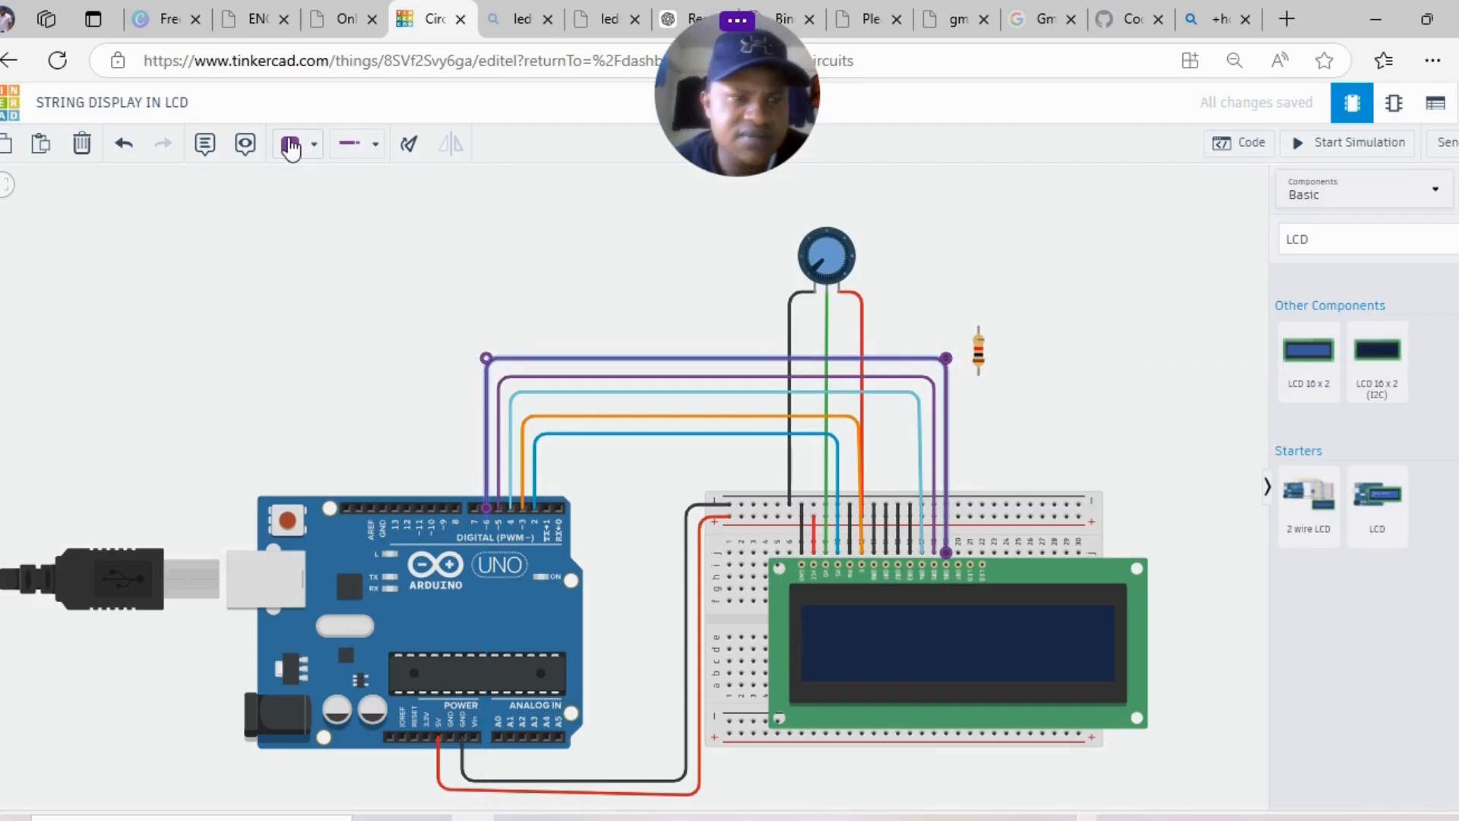
{"action": "left_click", "coordinate": [290, 145]}
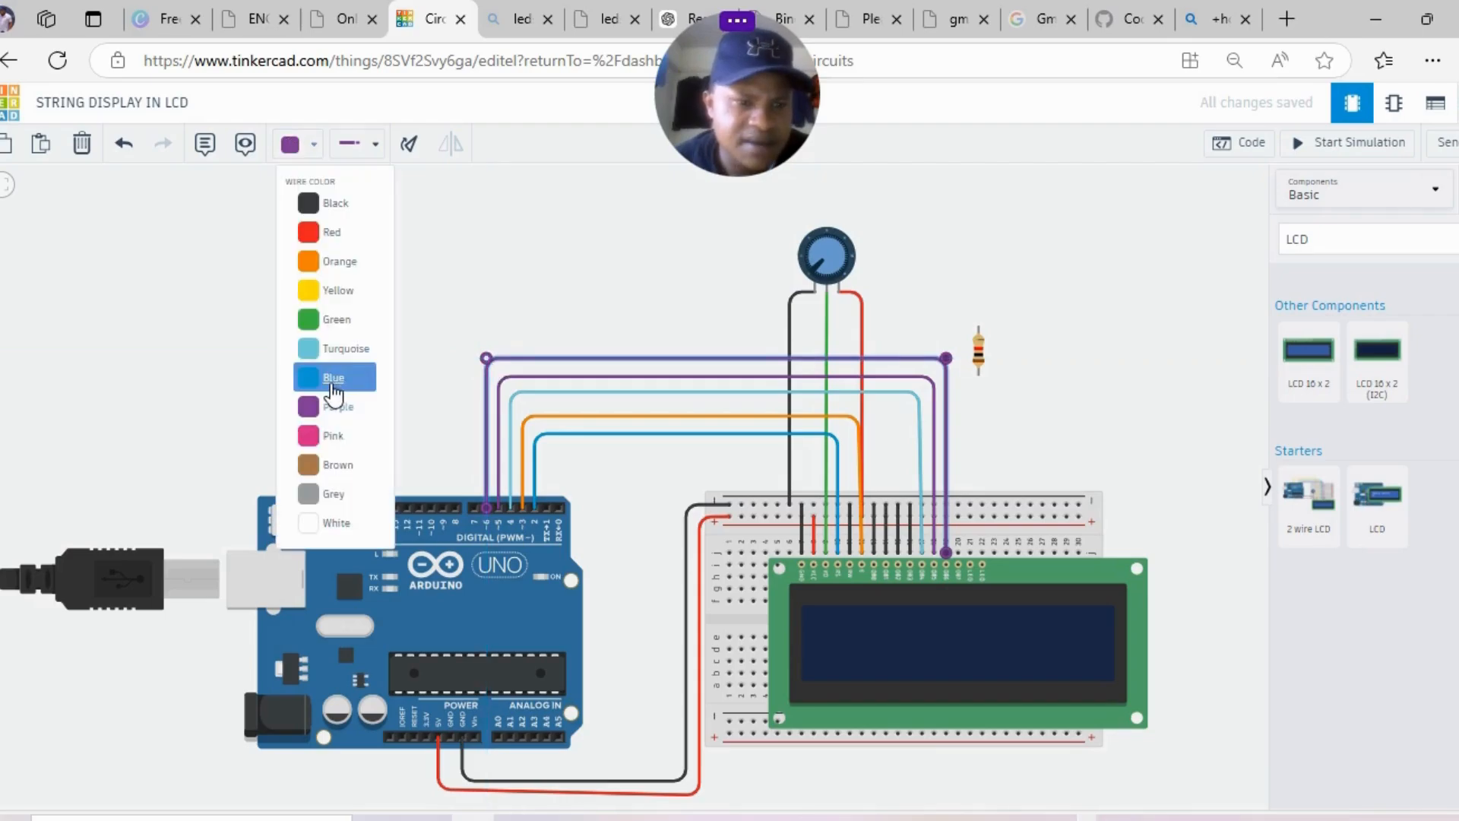
{"action": "left_click", "coordinate": [334, 436]}
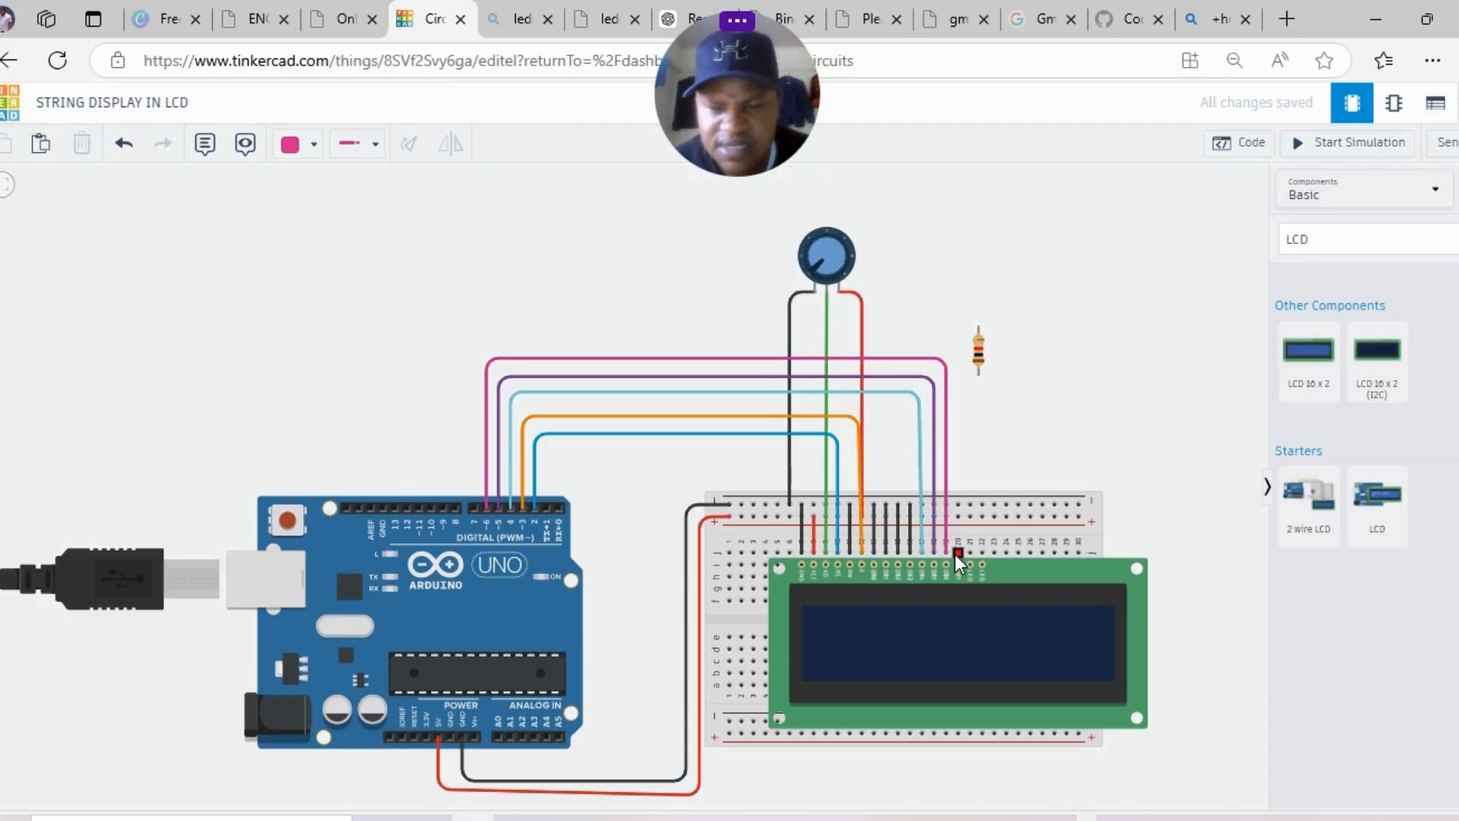
- Run a new wire from the breadboard column beside the LCD, bending over to Arduino pin 7
{"action": "left_click", "coordinate": [956, 543]}
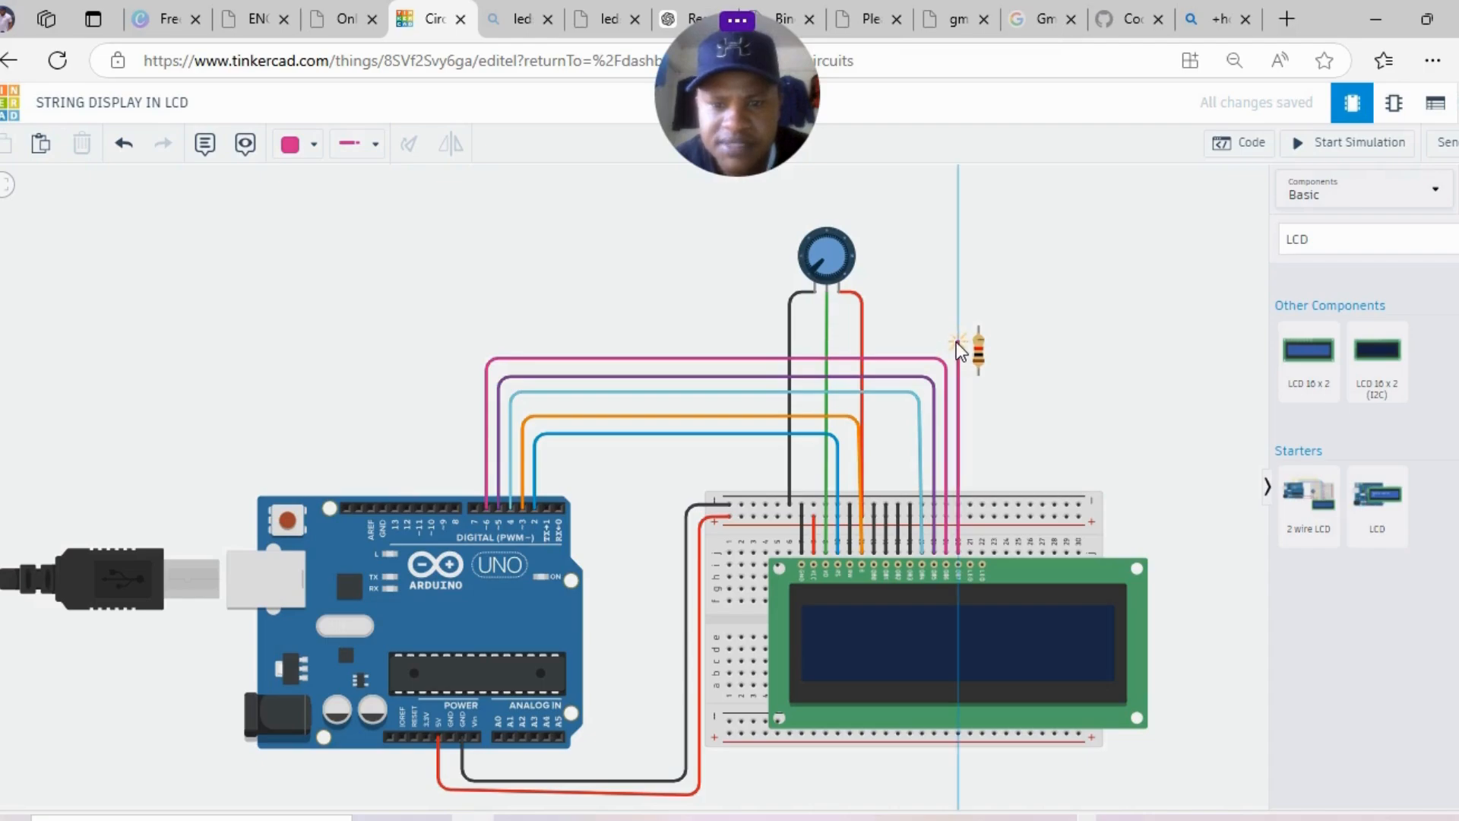
{"action": "left_click", "coordinate": [956, 341]}
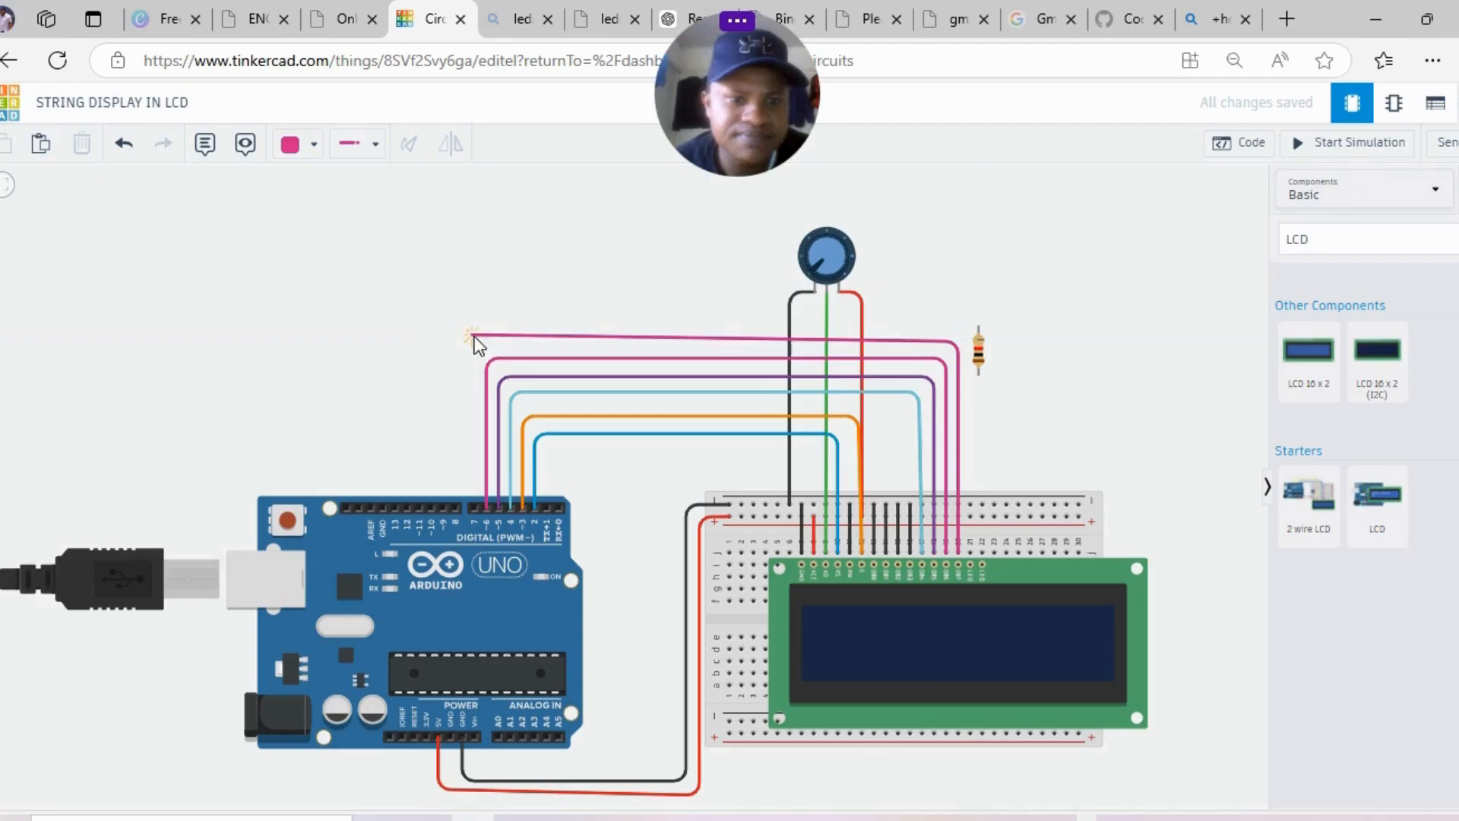
{"action": "left_click", "coordinate": [477, 344]}
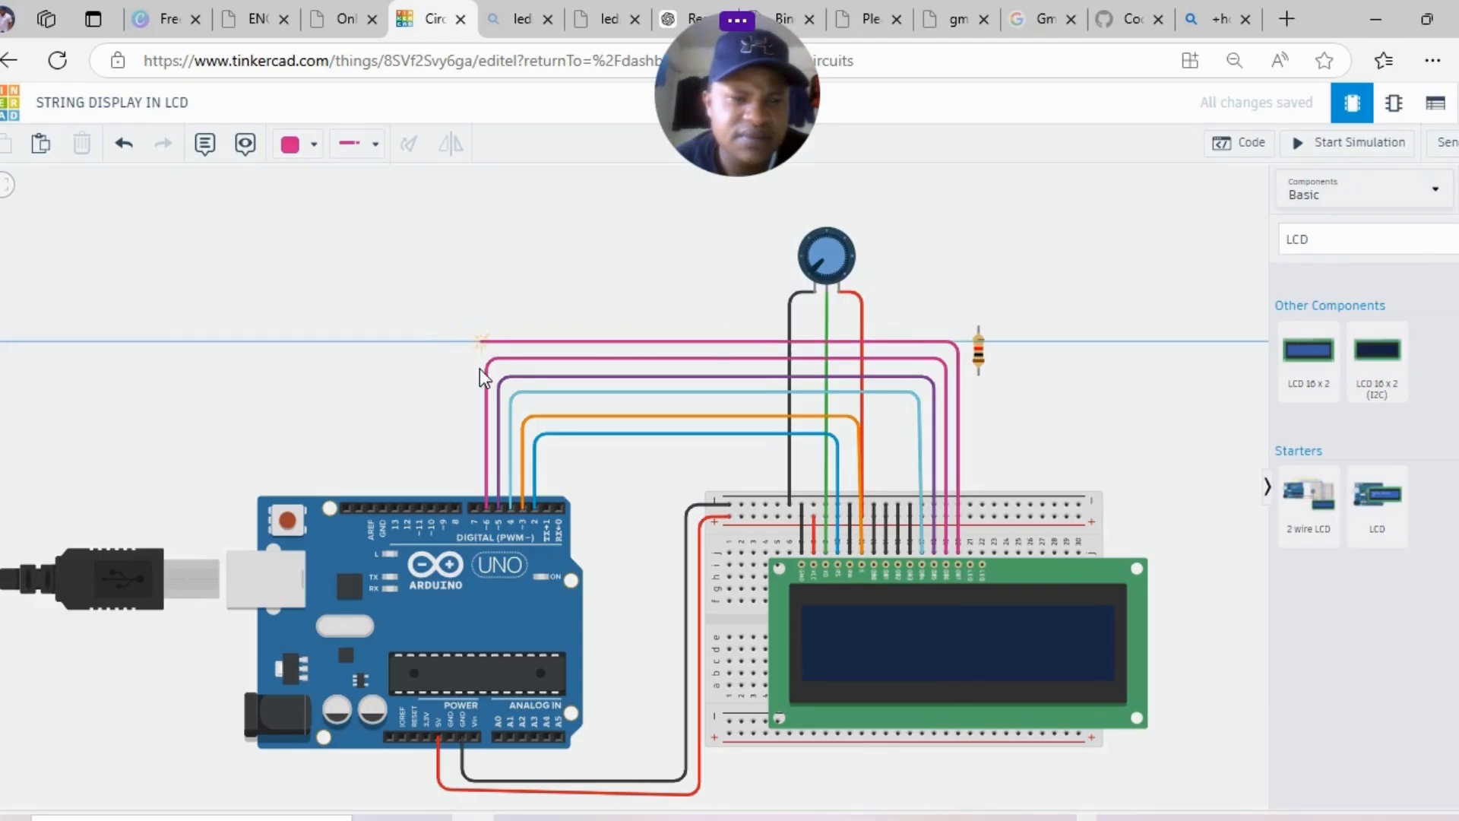
{"action": "left_click", "coordinate": [477, 510]}
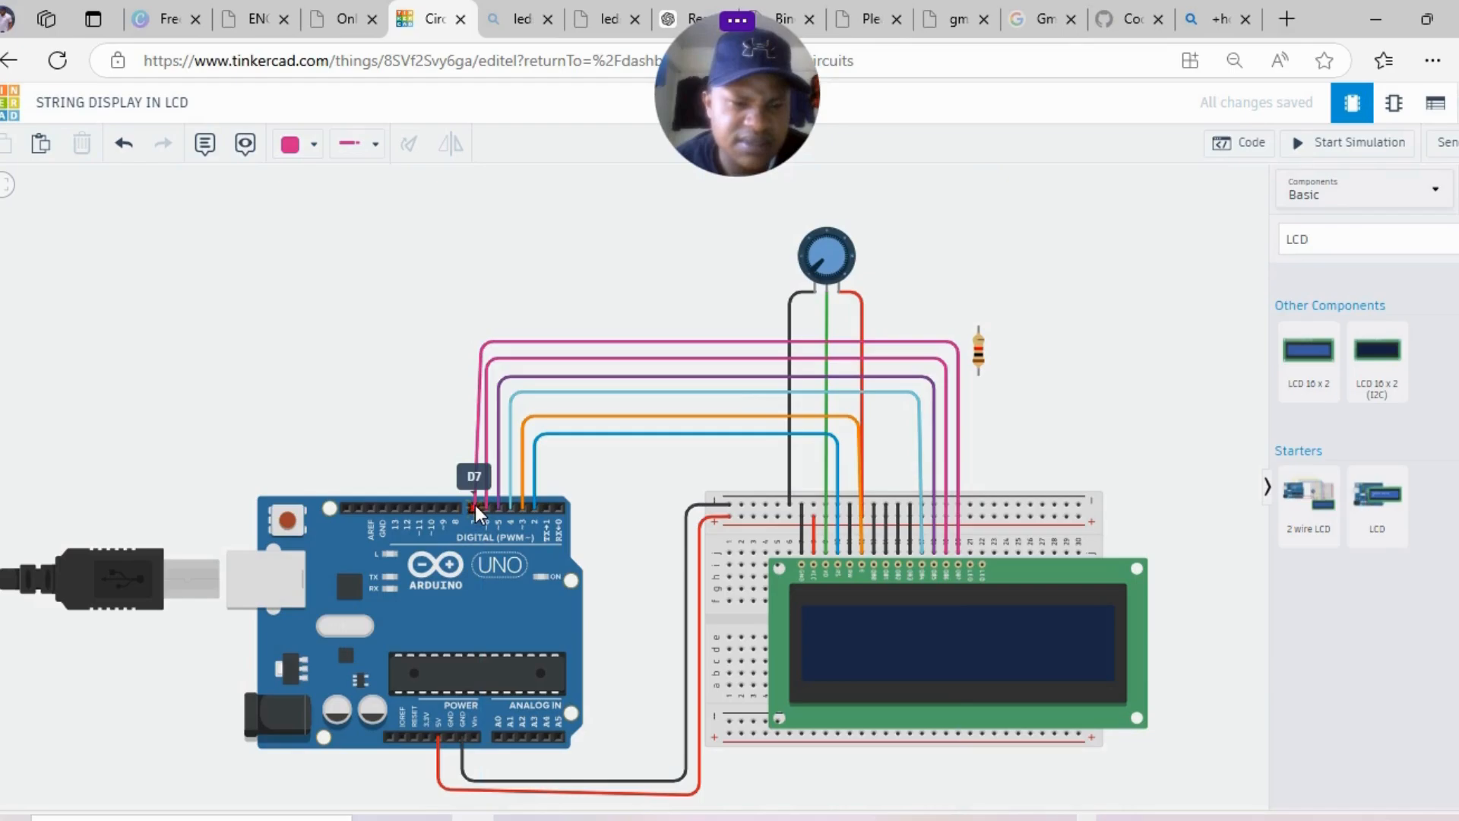
- Recolour the pin-7 wire green and move the resistor lower on the canvas
{"action": "left_click", "coordinate": [483, 354]}
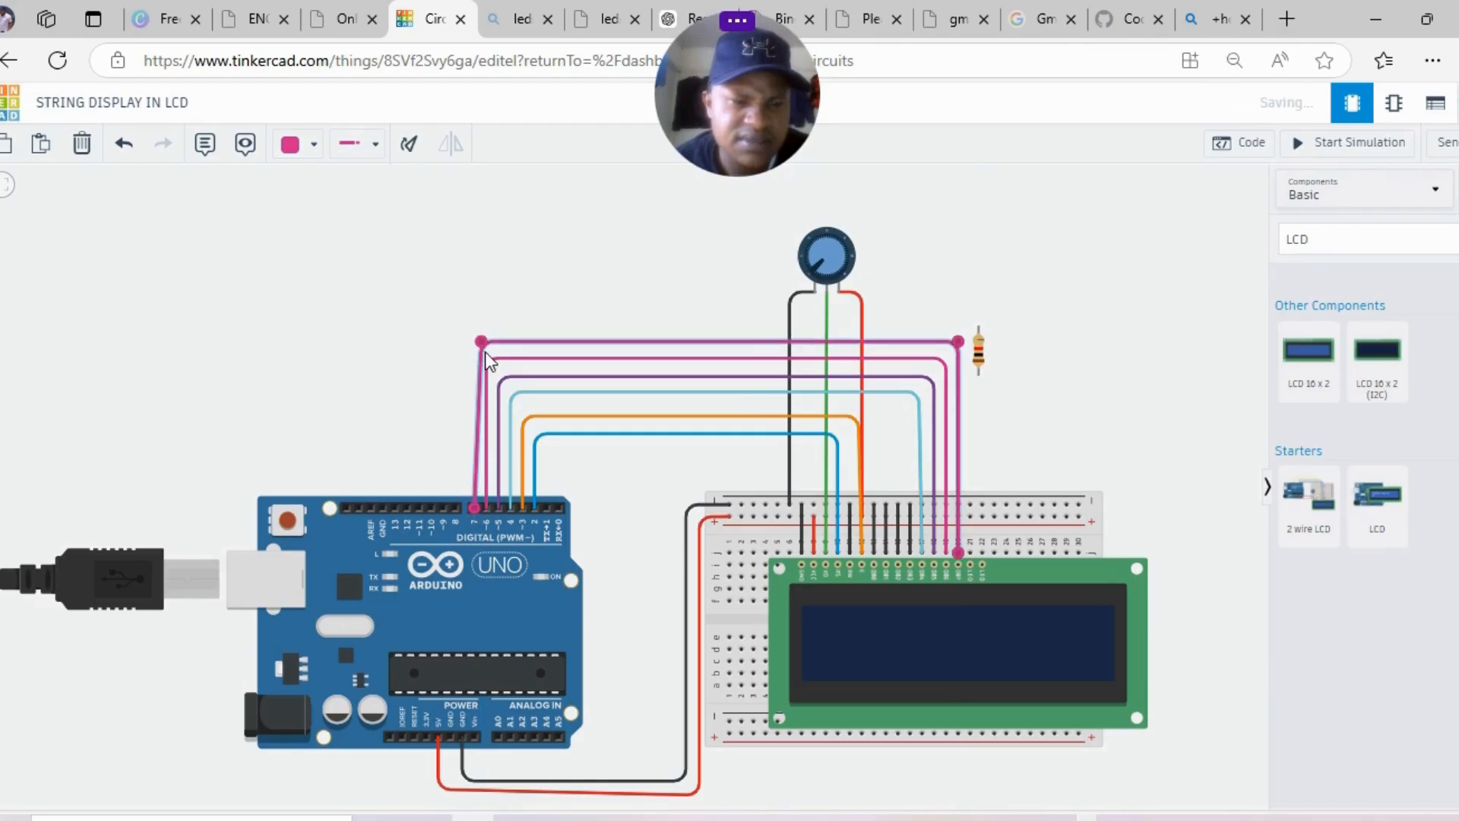
{"action": "left_click", "coordinate": [311, 144]}
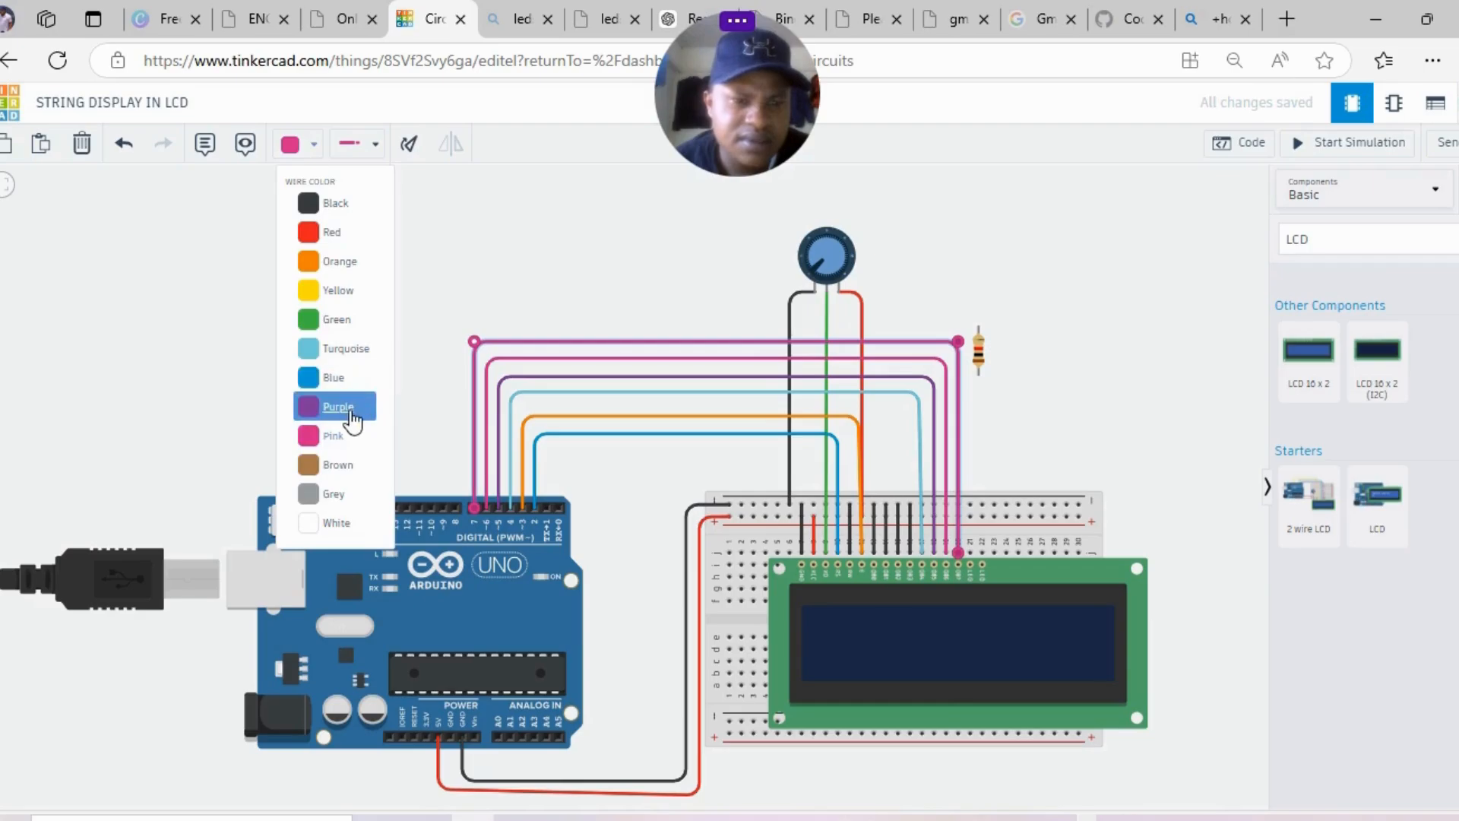
{"action": "left_click", "coordinate": [347, 328]}
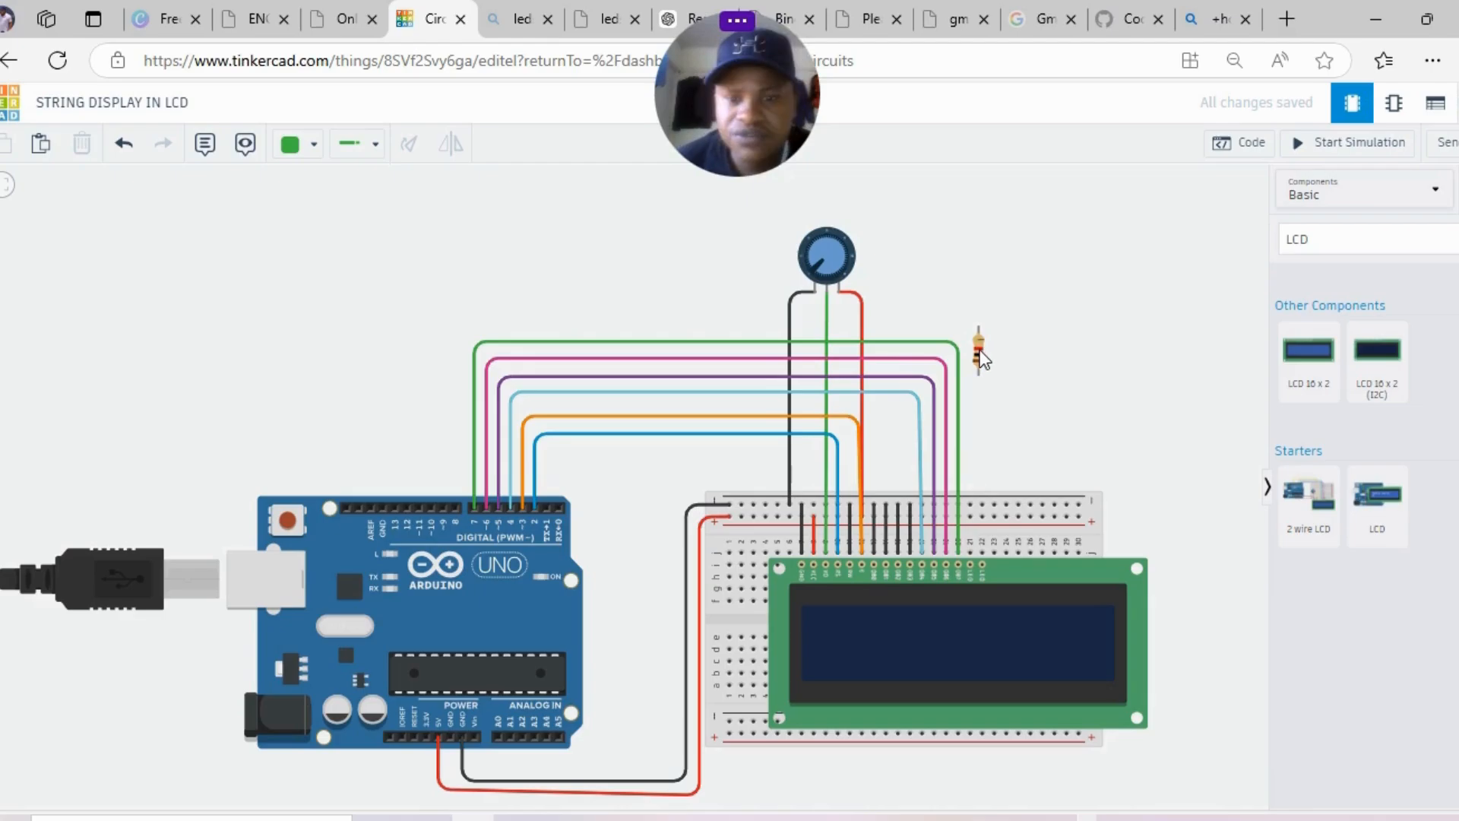
{"action": "left_click_drag", "start_coordinate": [980, 357], "coordinate": [989, 412]}
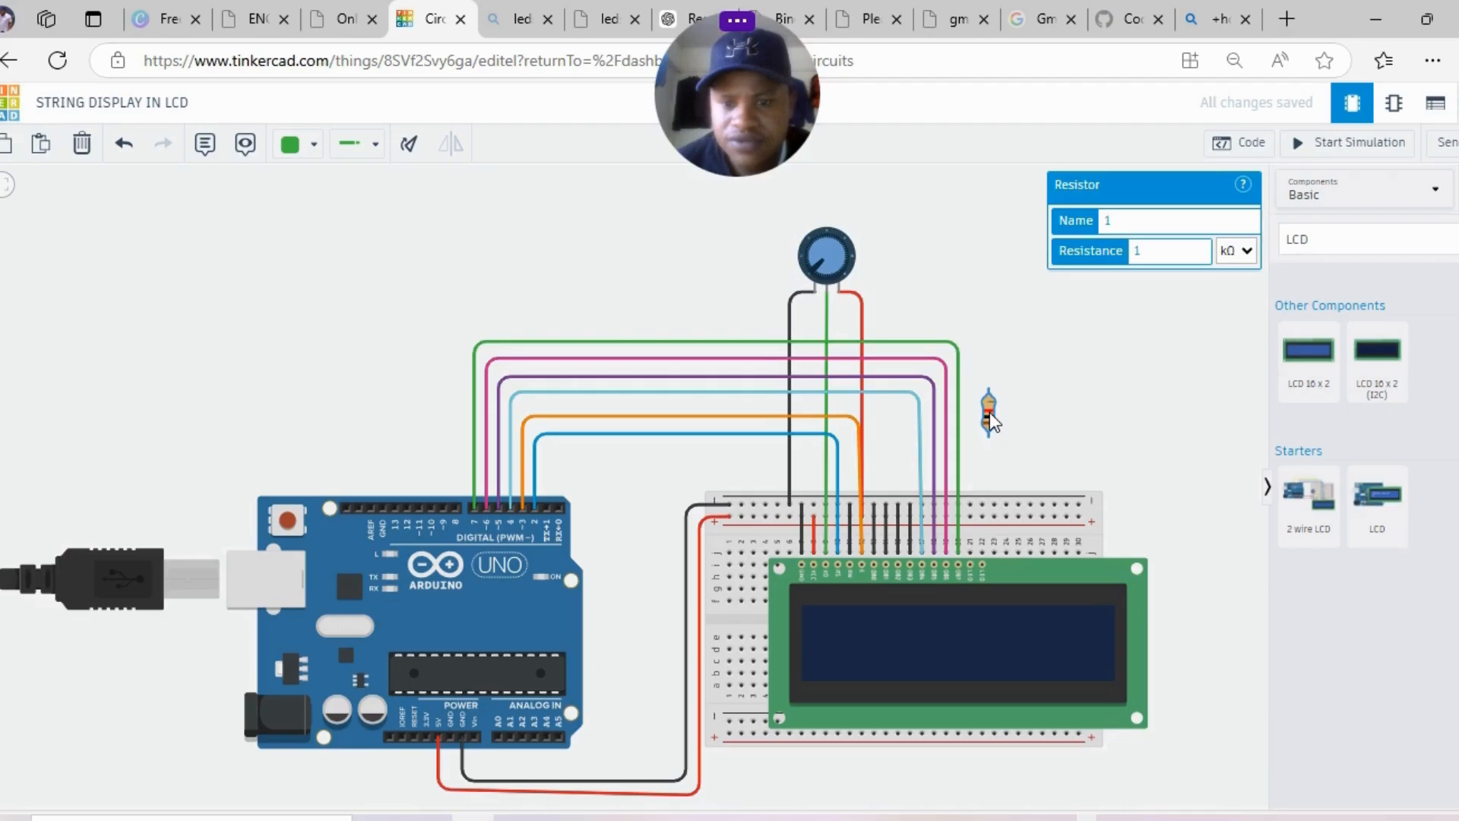
- Place the resistor in the breadboard near column 22 and set its resistance to 330 Ω
{"action": "left_click_drag", "start_coordinate": [990, 411], "coordinate": [975, 536]}
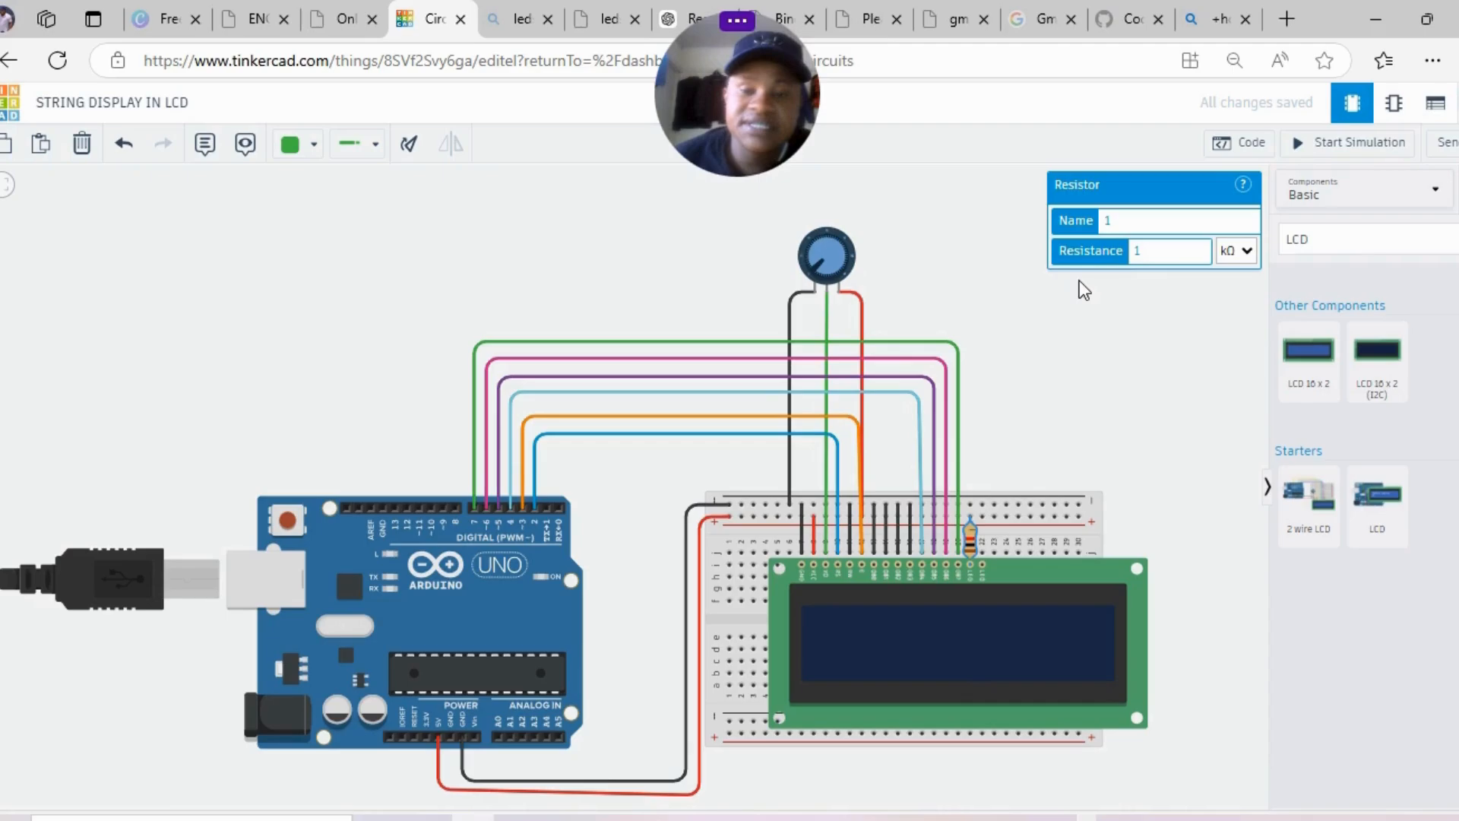
{"action": "left_click", "coordinate": [1146, 251]}
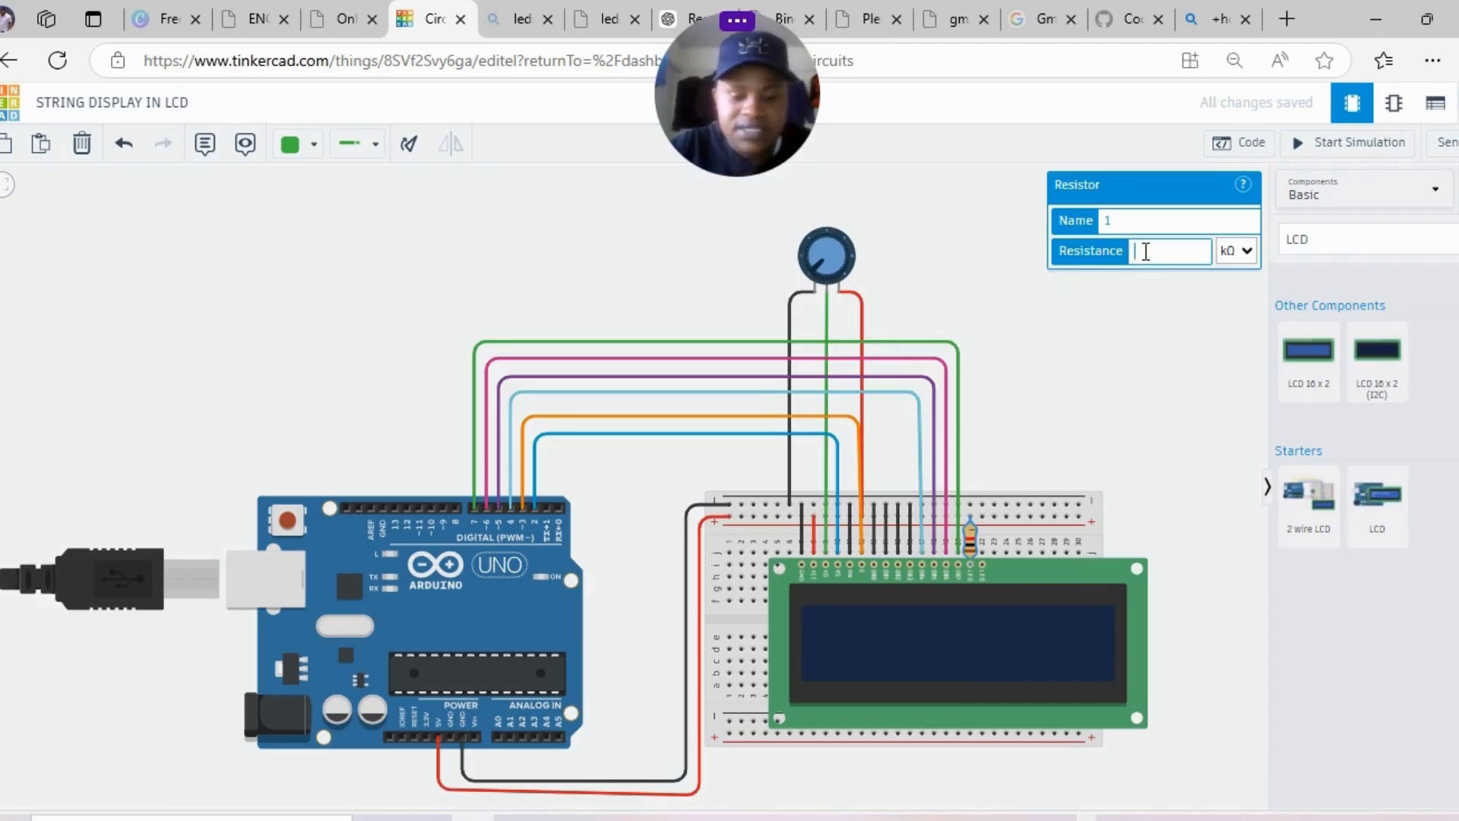
{"action": "key", "text": "BackSpace"}
{"action": "type", "text": "2"}
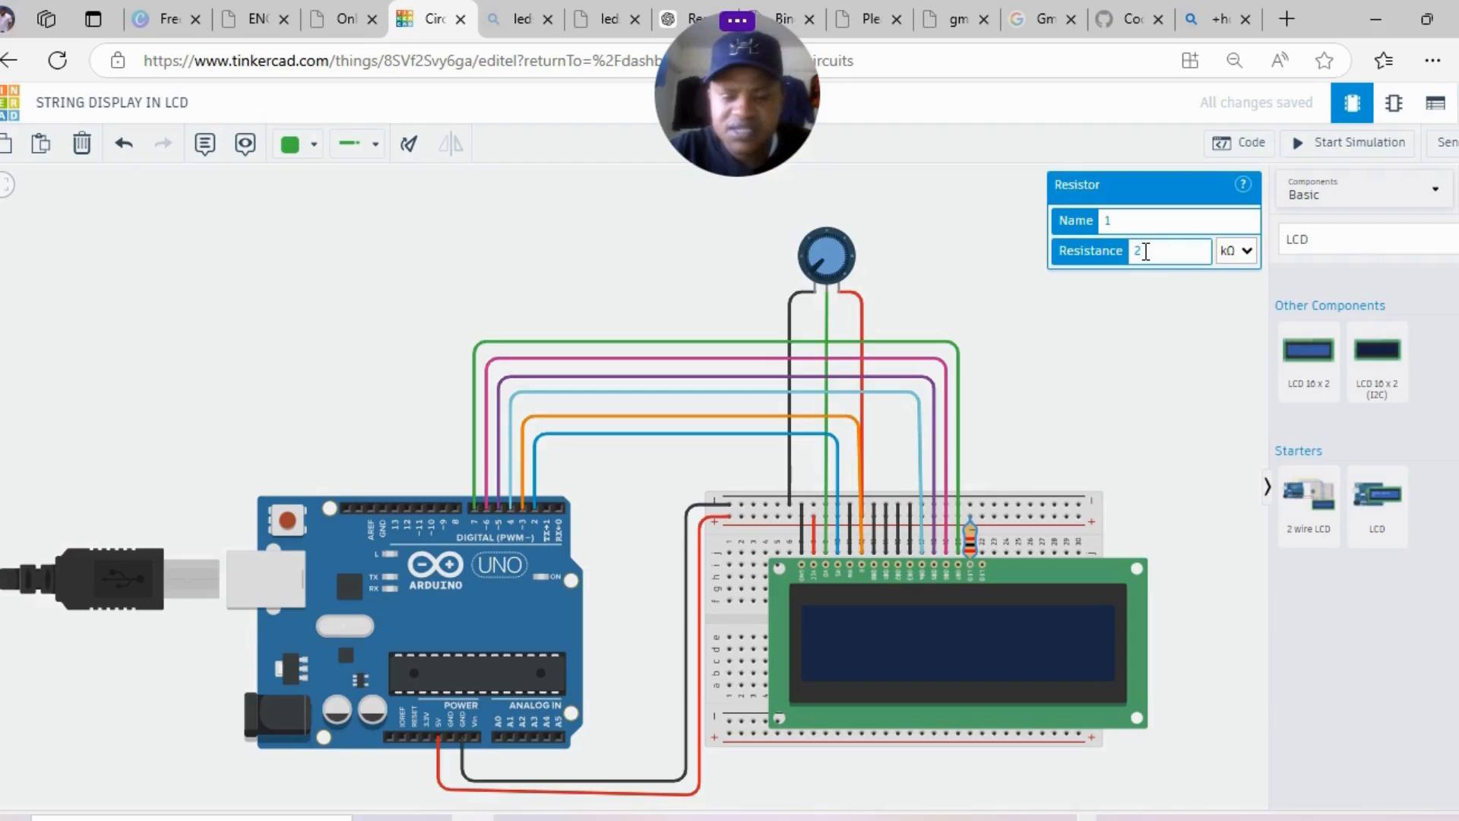
{"action": "key", "text": "BackSpace"}
{"action": "type", "text": "330"}
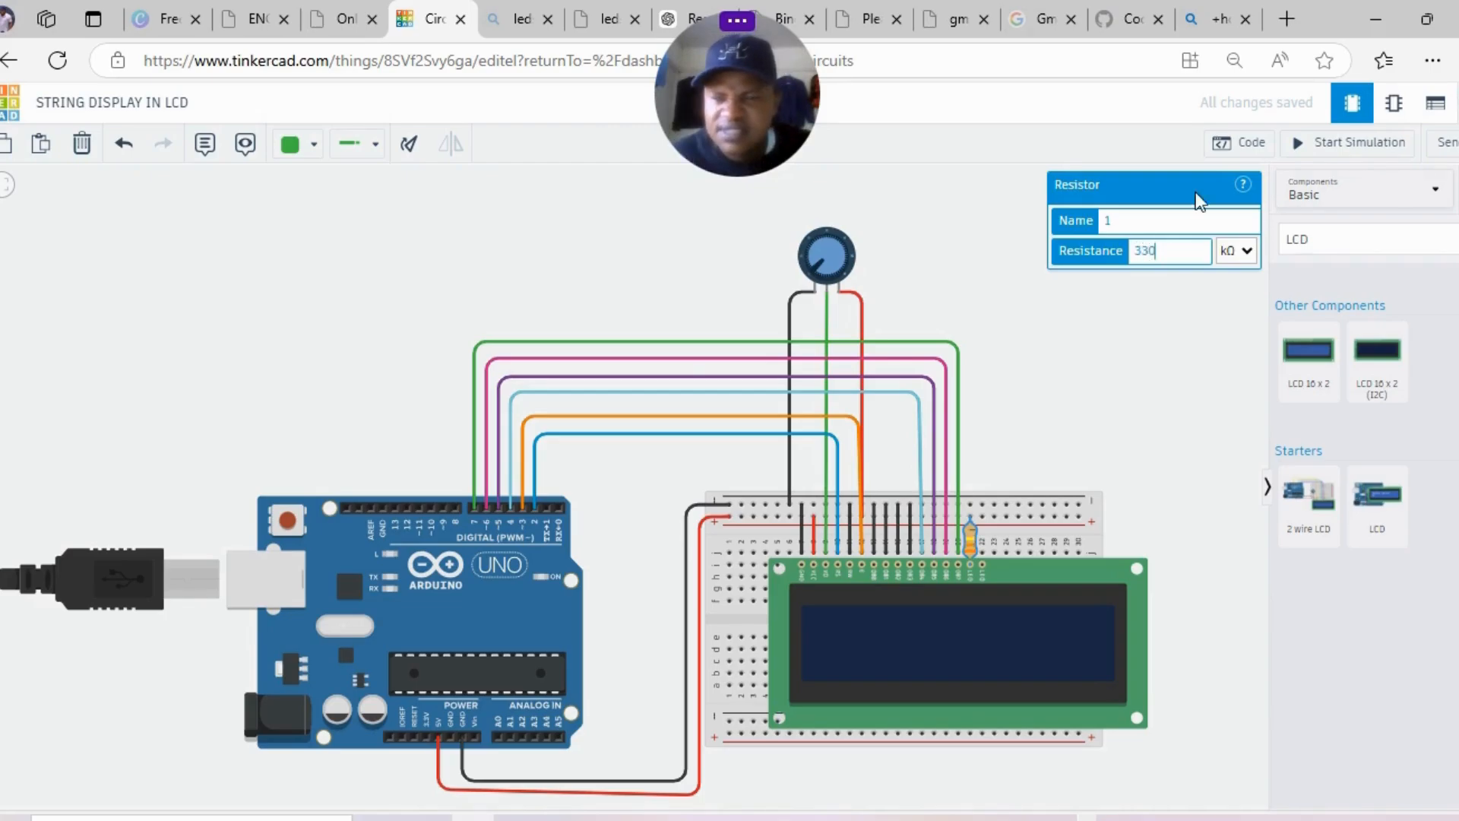
{"action": "left_click", "coordinate": [1247, 252]}
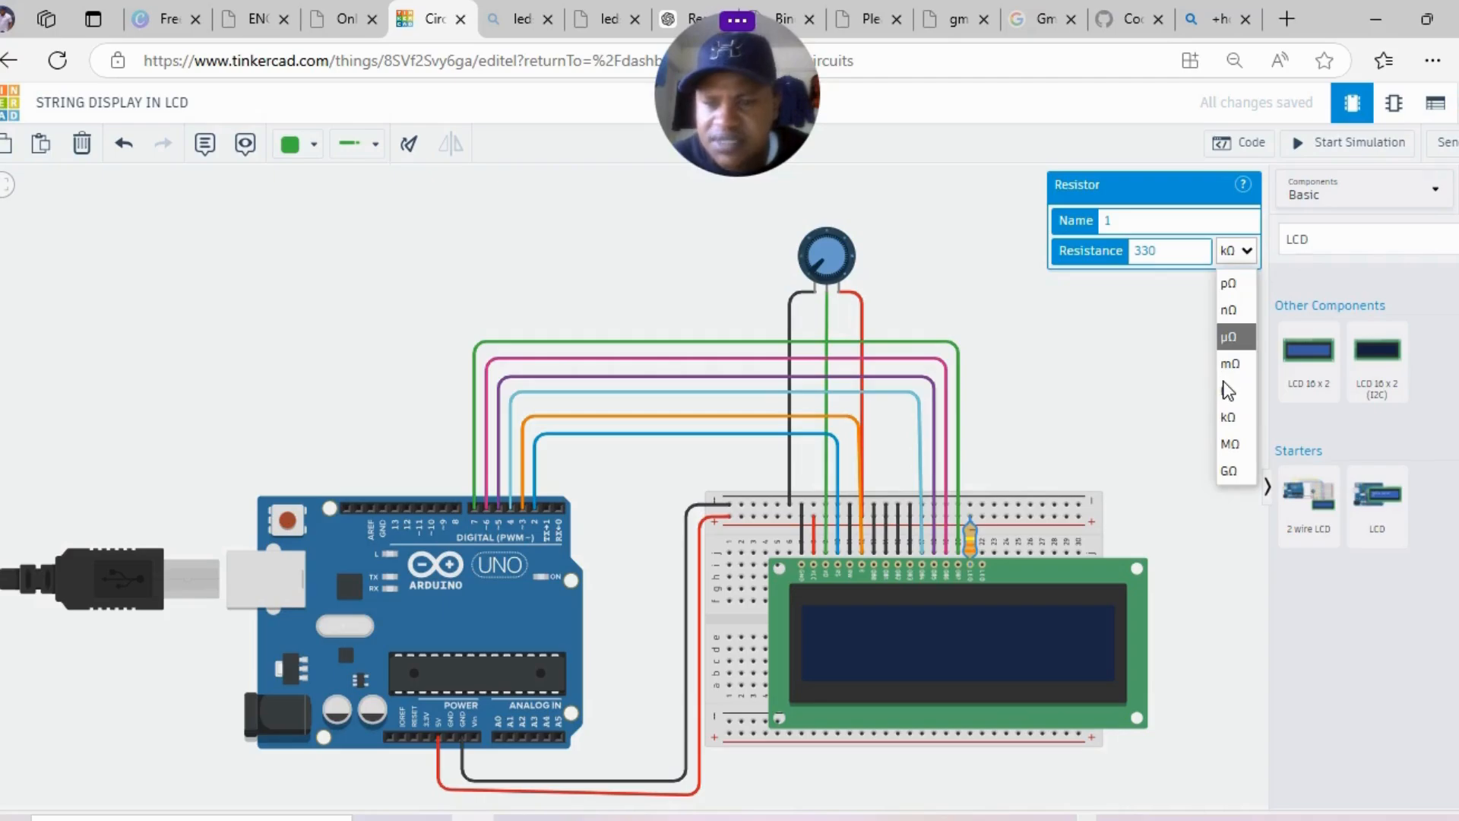
{"action": "left_click", "coordinate": [1228, 390]}
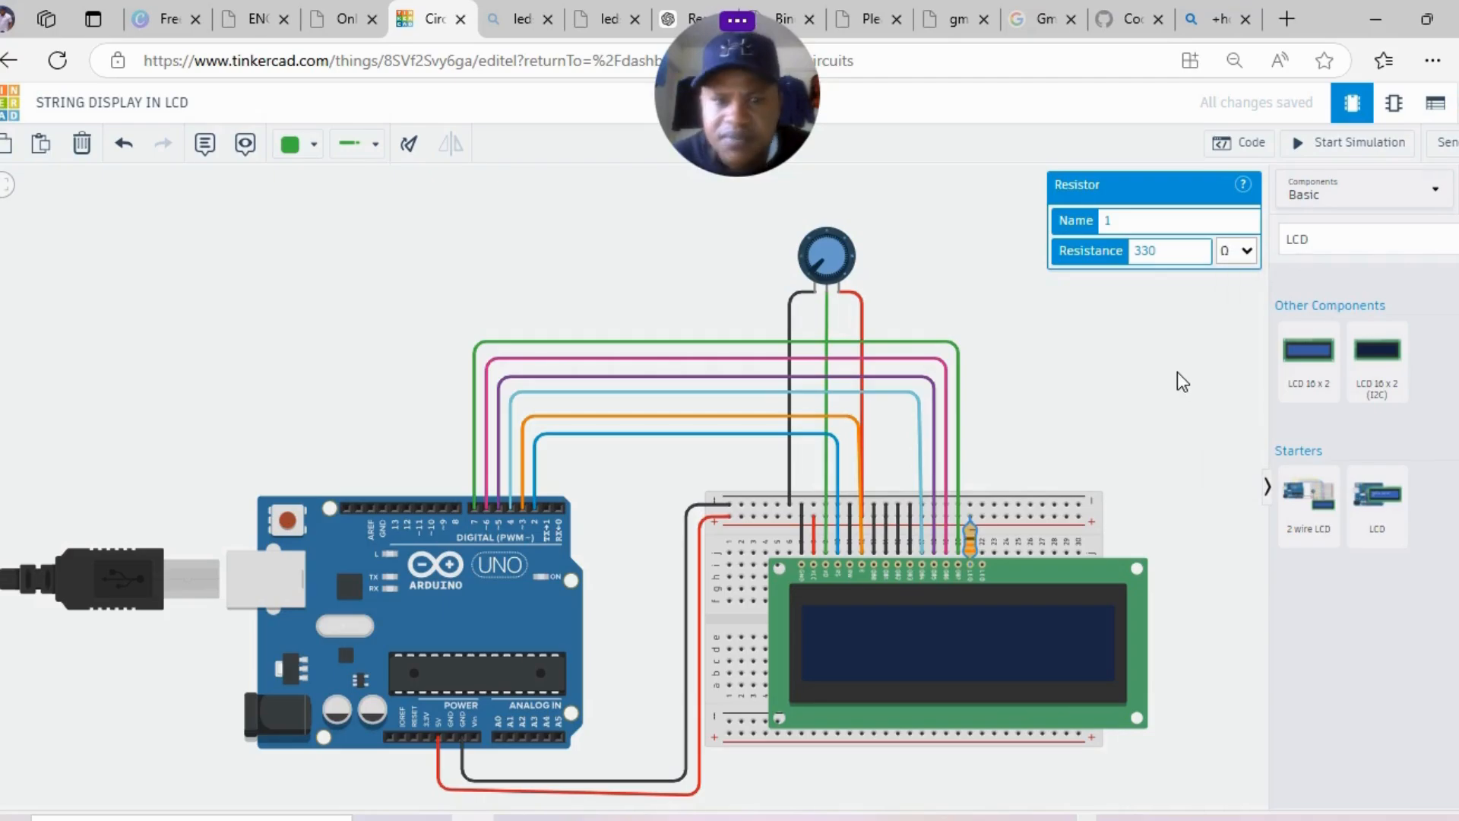
- Wire the resistor's free end to the top power rail with a black wire
{"action": "left_click", "coordinate": [984, 554]}
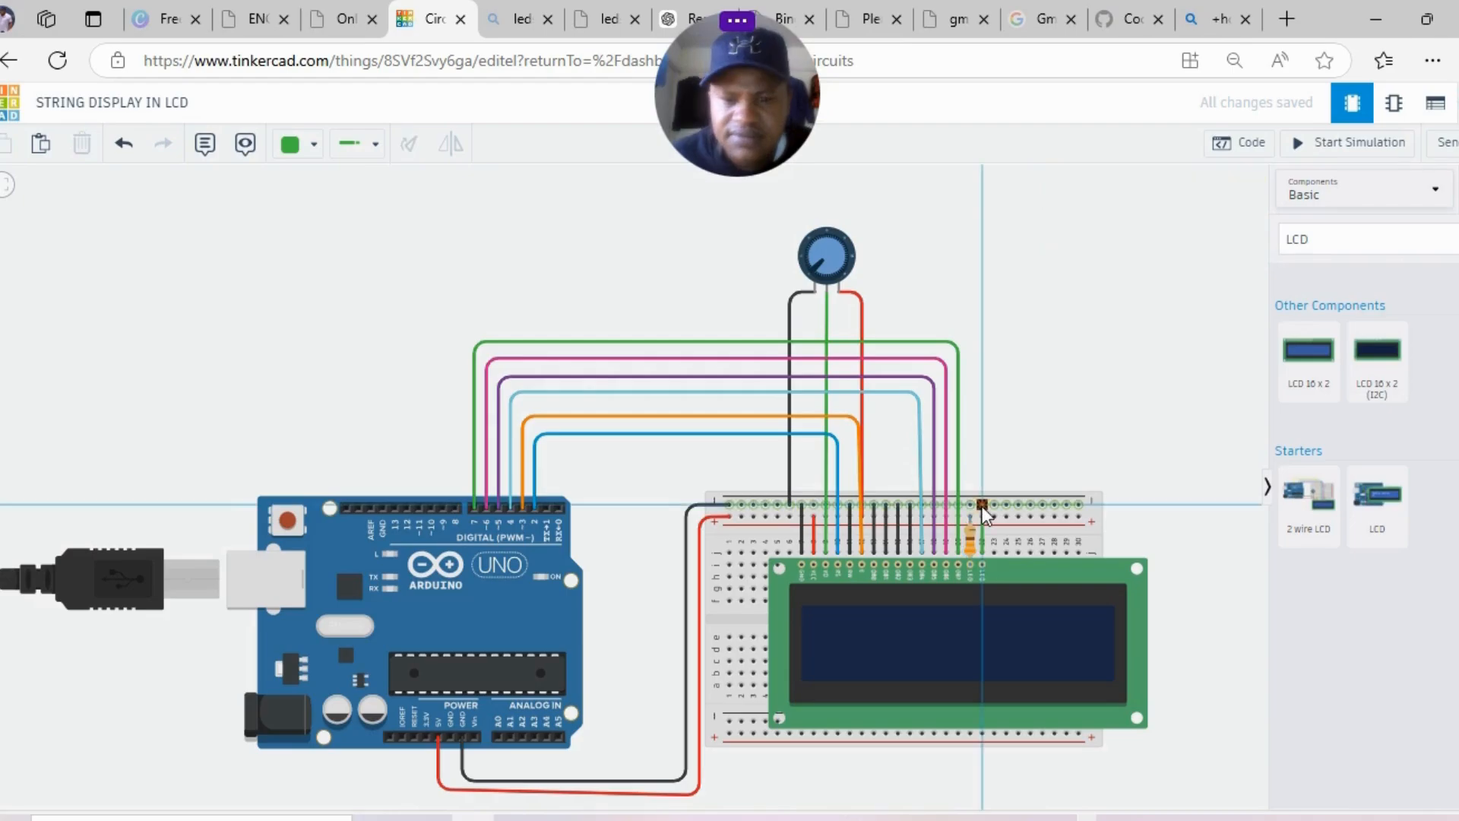
{"action": "left_click", "coordinate": [982, 506]}
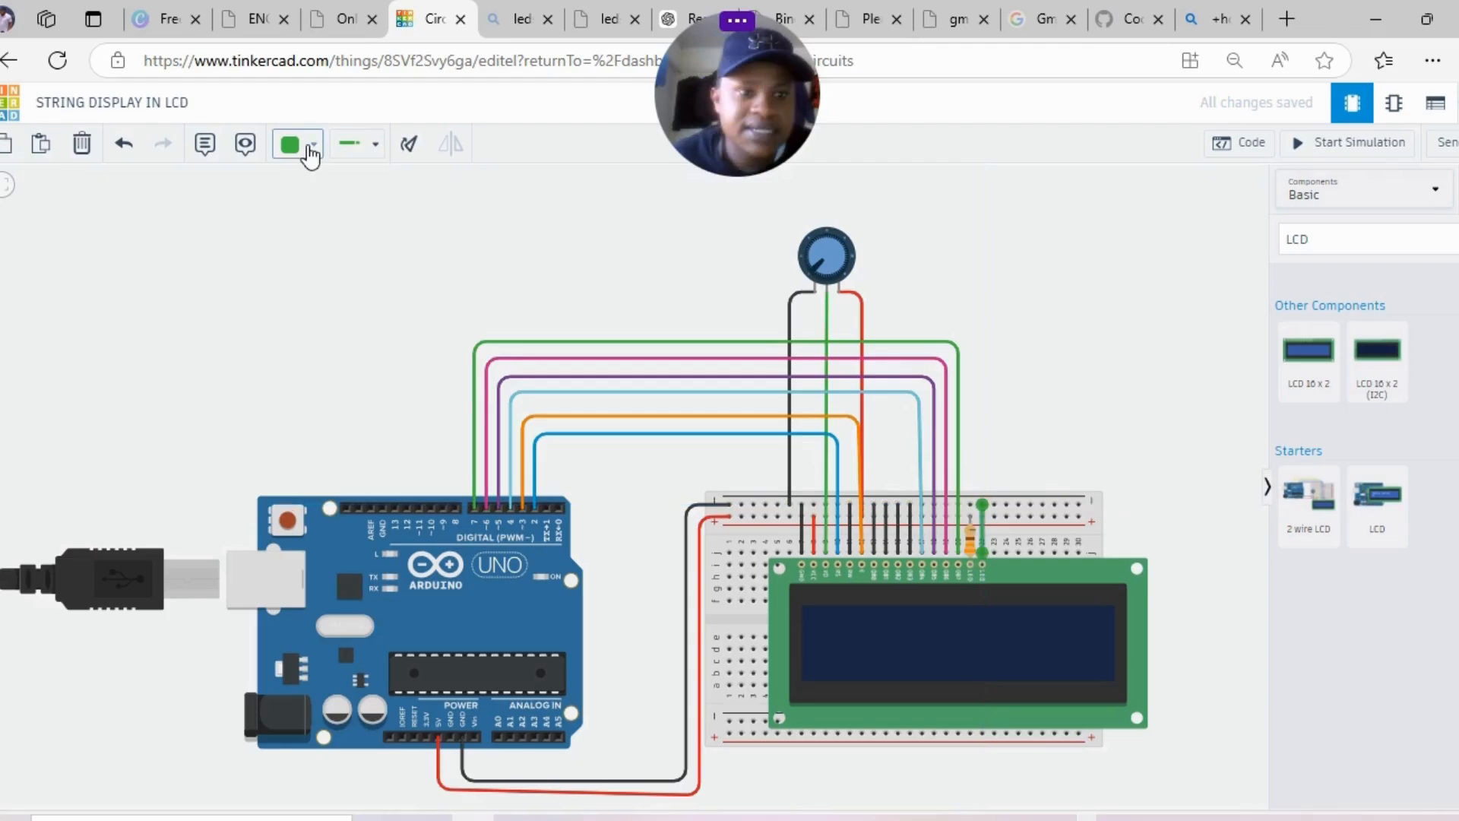
{"action": "left_click", "coordinate": [311, 154]}
{"action": "left_click", "coordinate": [328, 202]}
{"action": "left_click", "coordinate": [972, 240]}
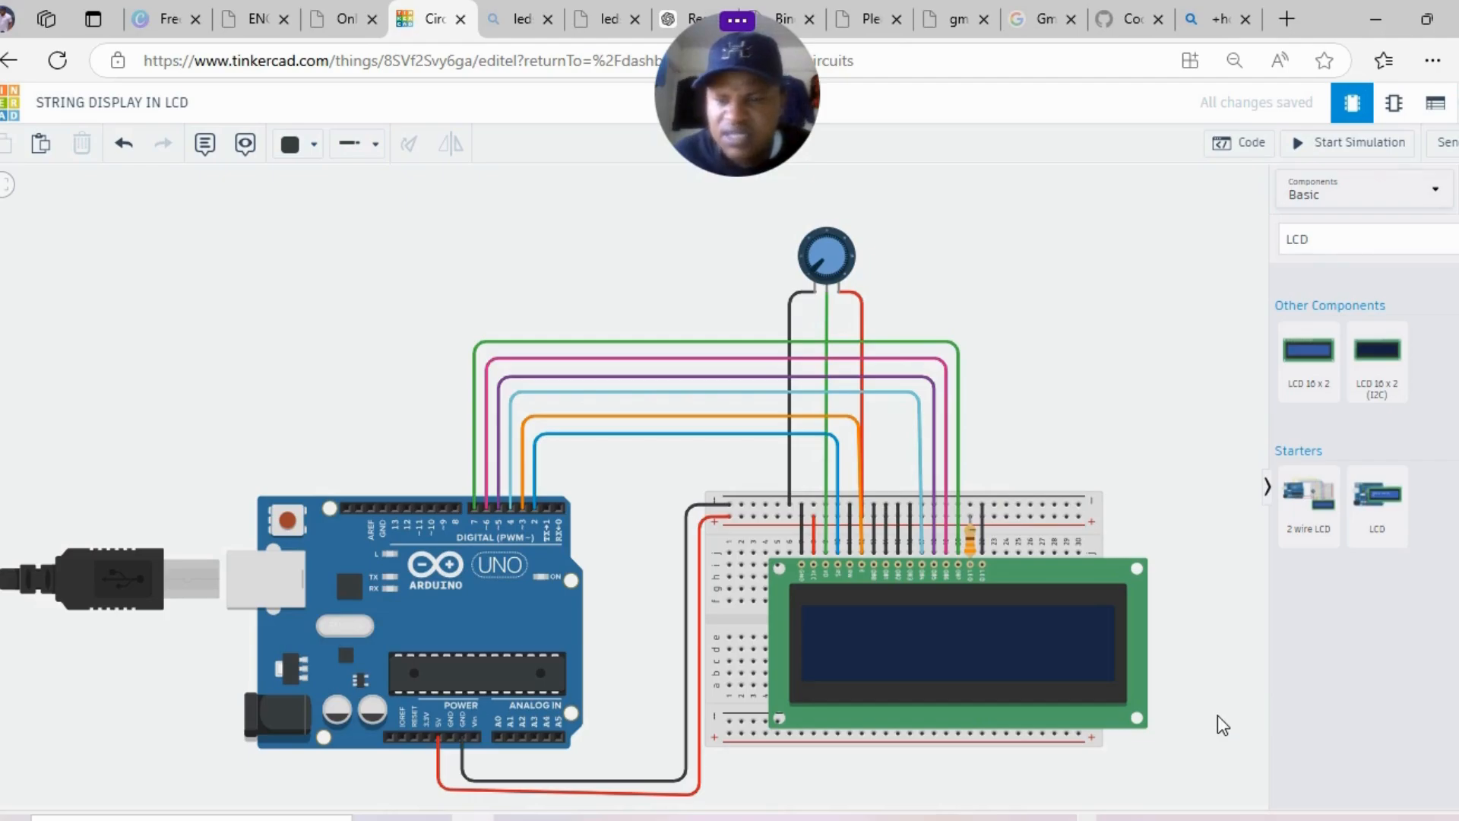
{"action": "left_click_drag", "start_coordinate": [1218, 714], "coordinate": [1216, 638]}
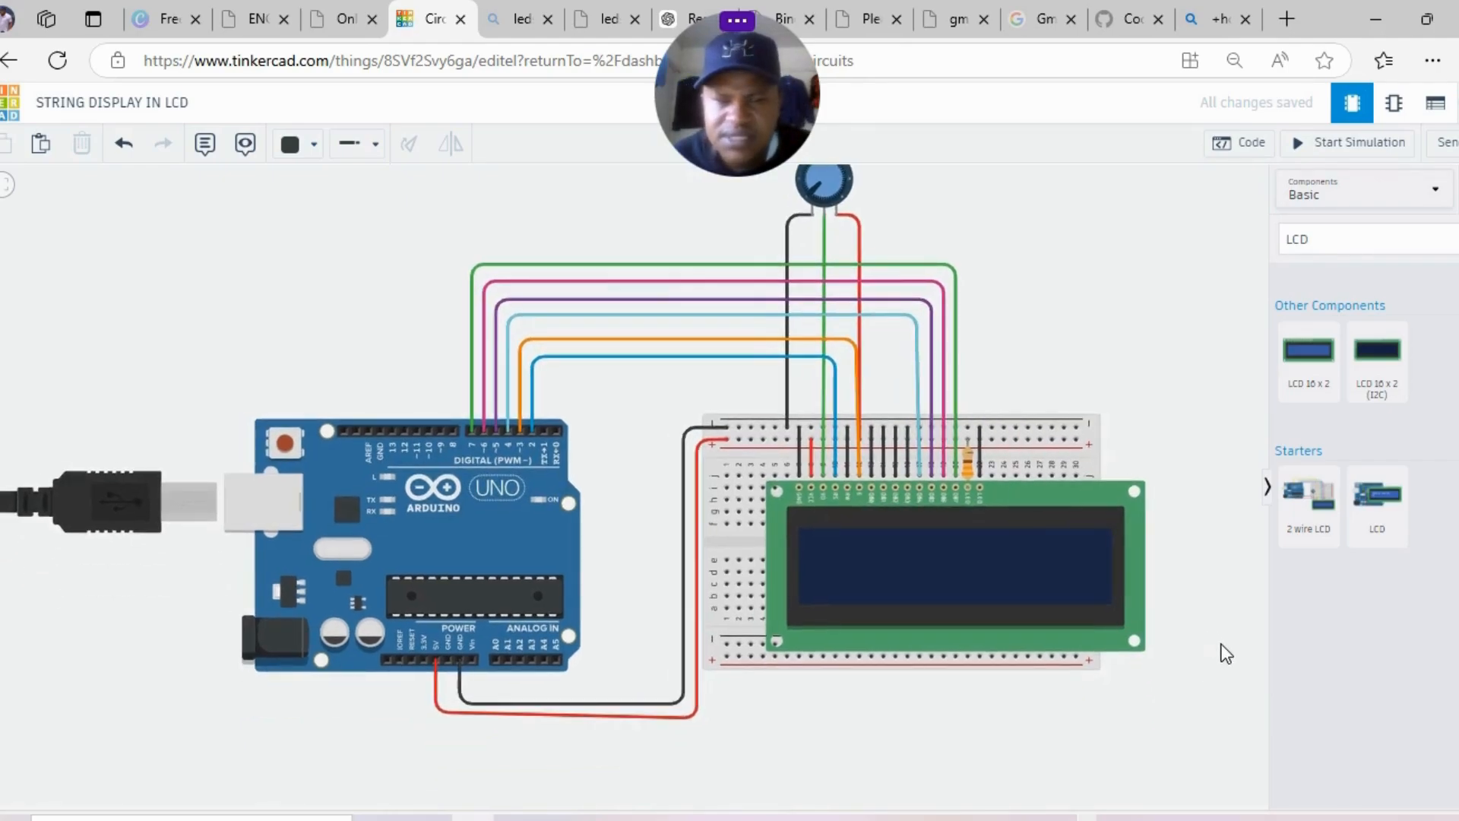